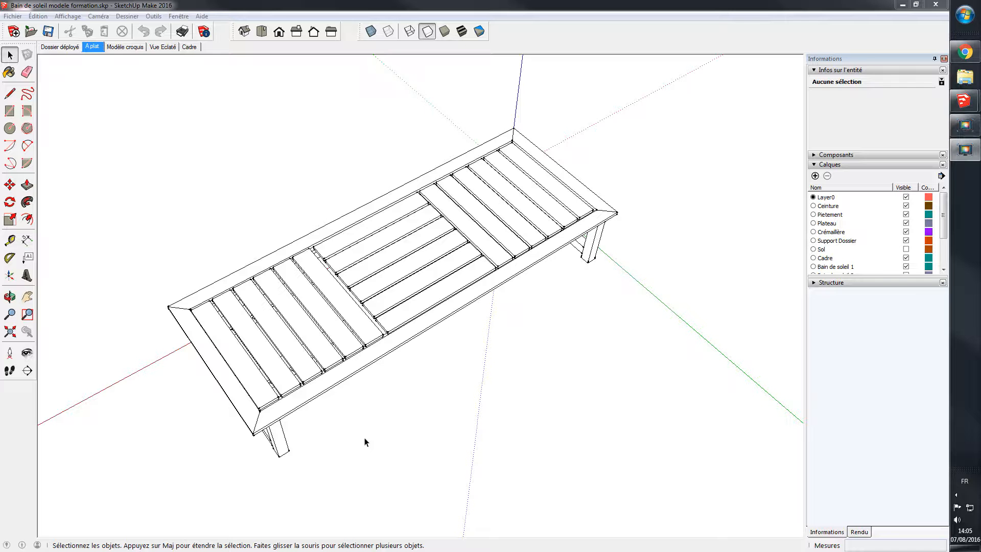
Step: View the sun lounger from above and select the slatted panel group at its near end
left_click(364, 457)
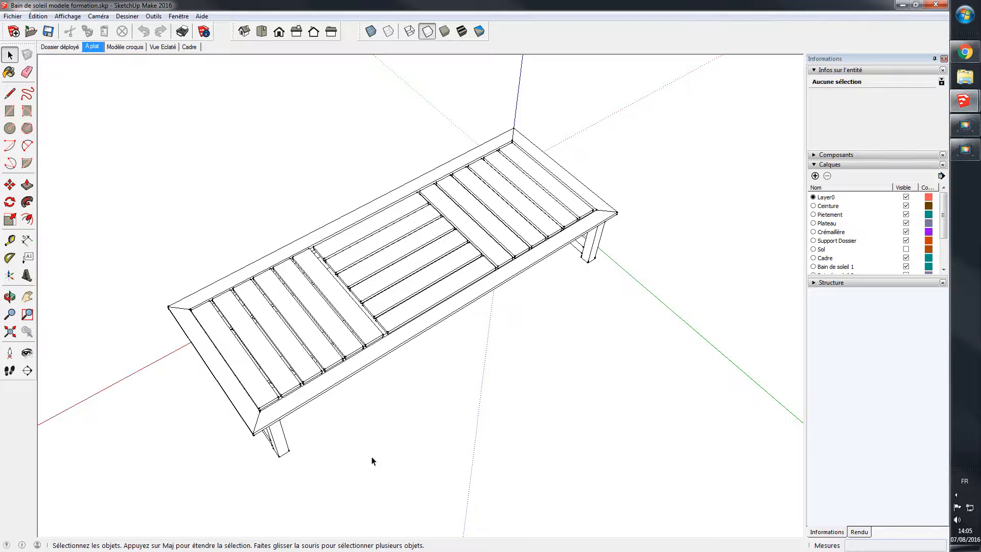
middle_click_drag(357, 462, 445, 388)
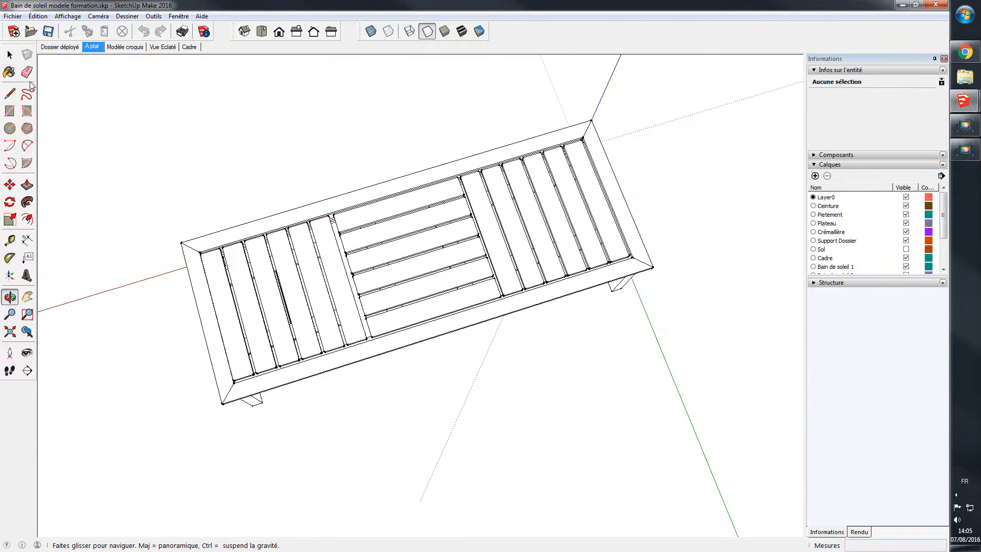
left_click(9, 54)
left_click(259, 292)
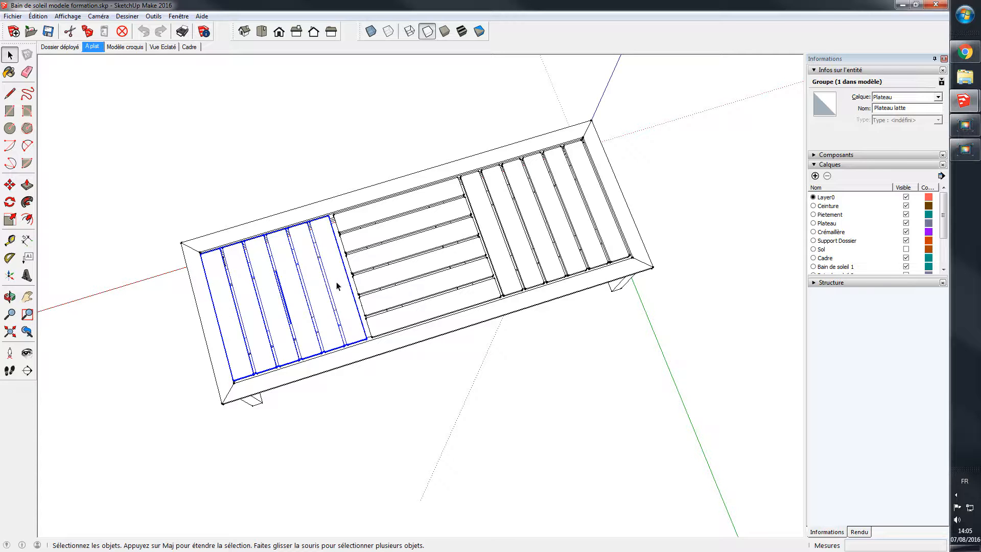
Step: Isolate the Plateau layer by hiding the Ceinture, Pietement, Crémaillère, Support Dossier and Cadre layers
left_click(906, 206)
left_click(906, 215)
left_click(906, 224)
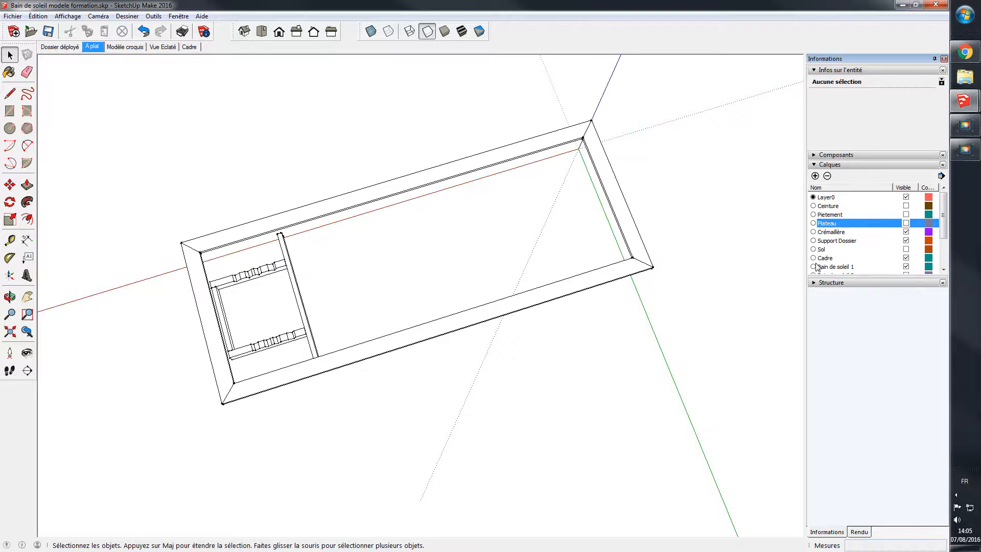
left_click(906, 224)
left_click(906, 232)
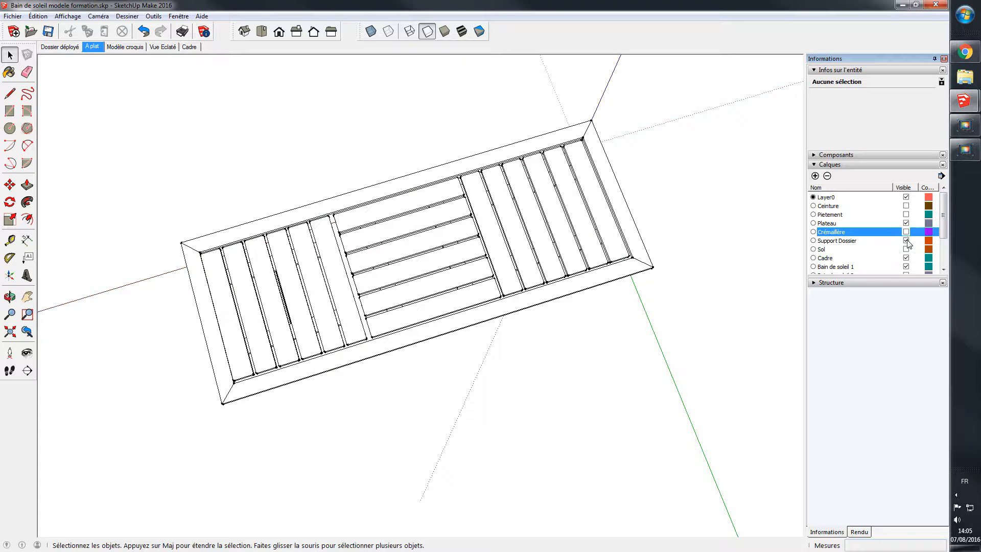
left_click(907, 241)
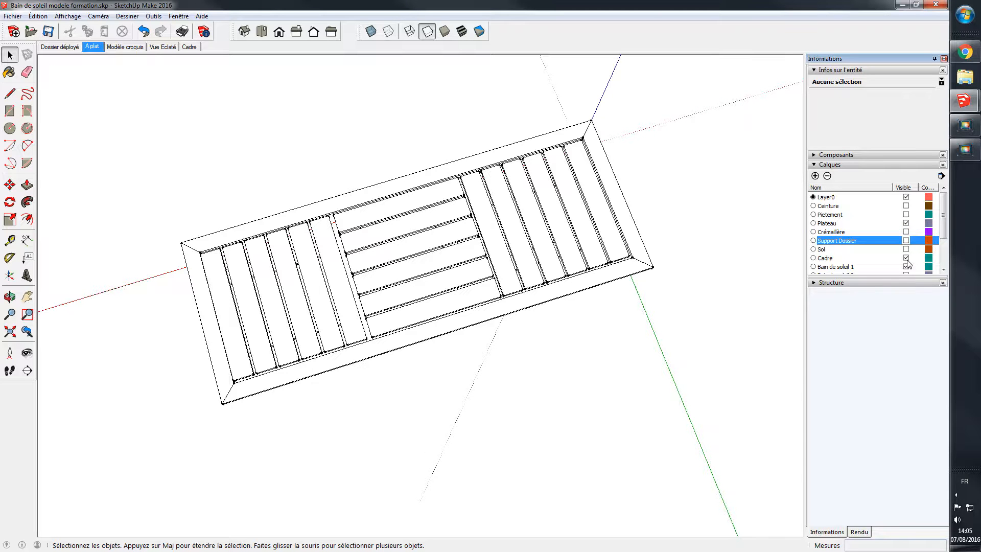
left_click(906, 258)
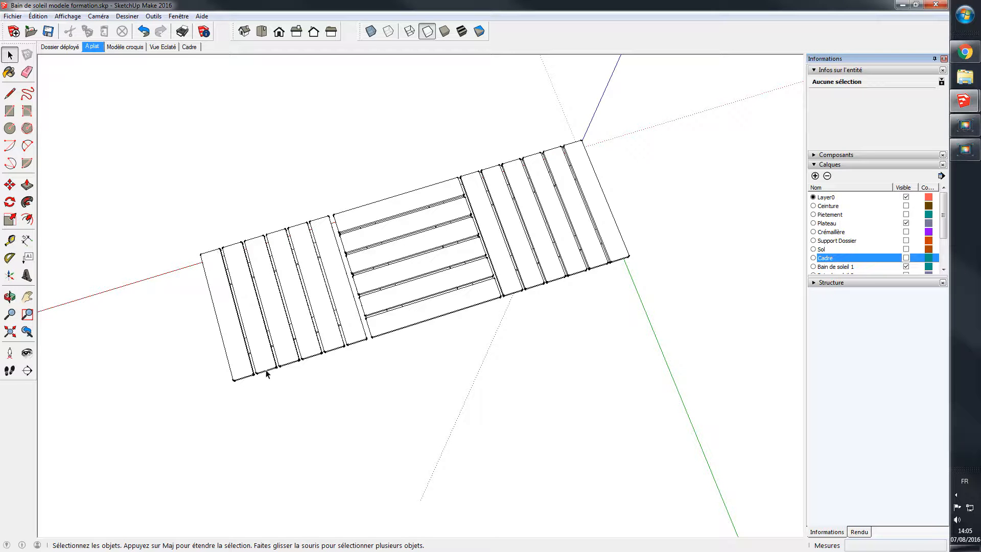
Step: Inspect the slatted panels from above and below, and select the end panel that will serve as reference
key("o")
left_click_drag(265, 364, 248, 420)
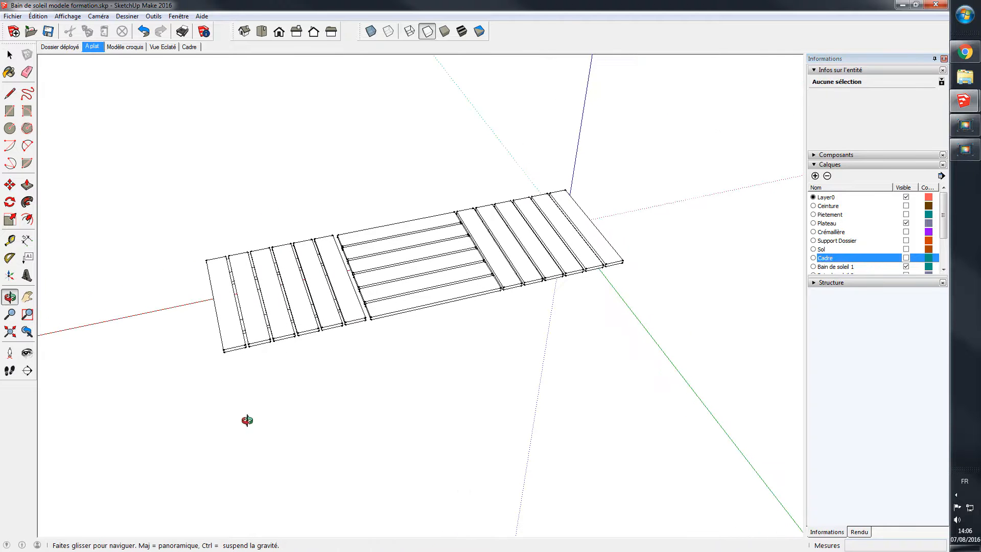
left_click_drag(350, 407, 397, 189)
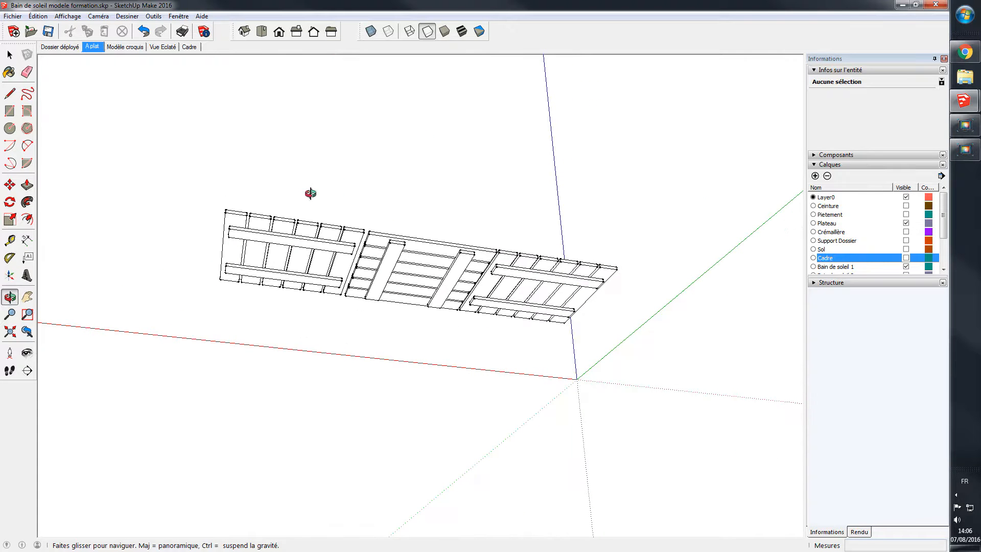
left_click_drag(309, 169, 212, 281)
left_click(9, 54)
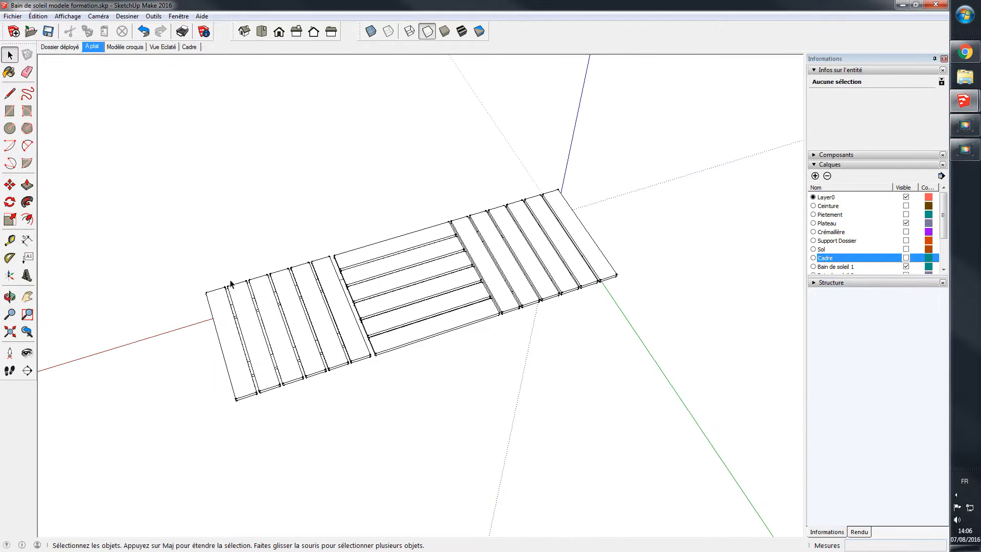
left_click(271, 312)
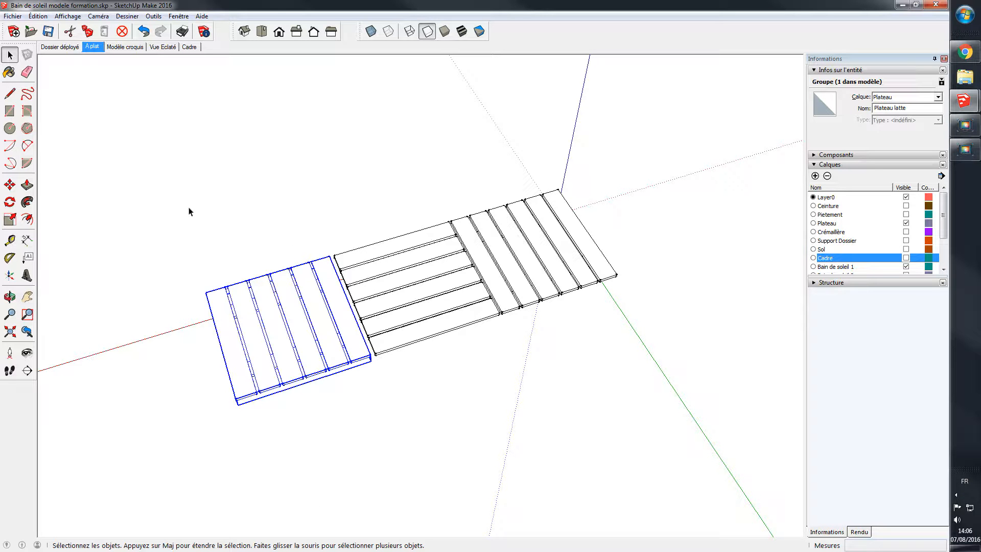
Step: Start a new model without saving the current changes, and open the Google Drive folder as its save location
left_click(14, 33)
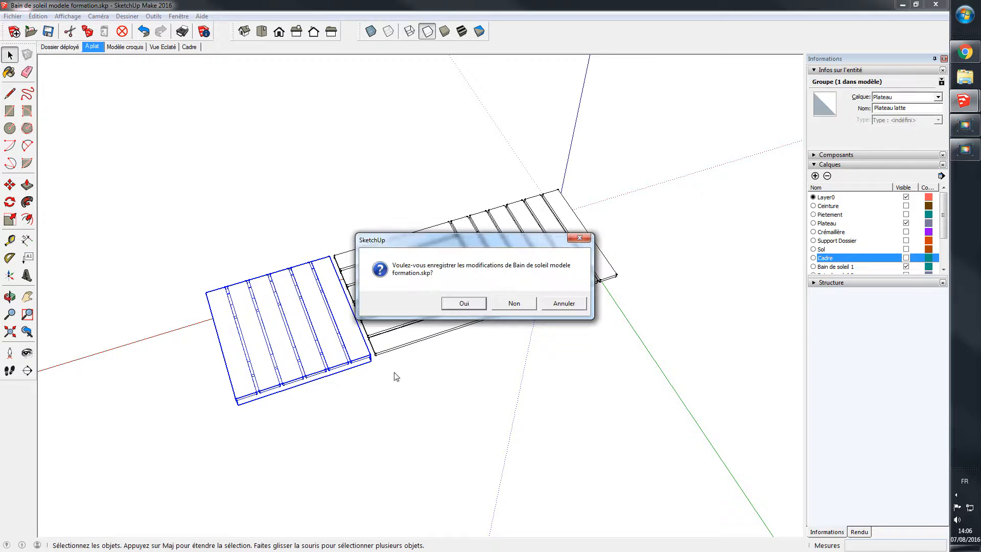
left_click(513, 307)
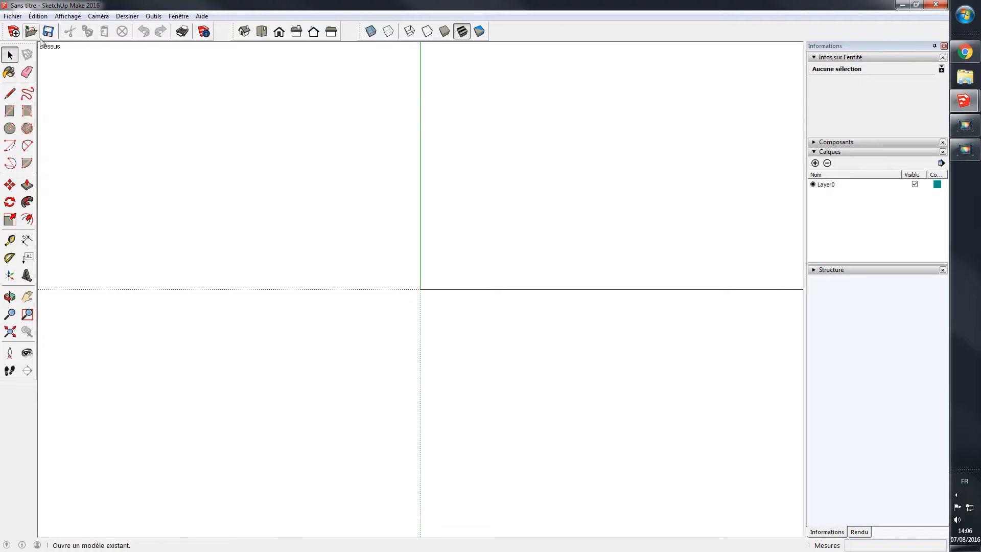
key("ctrl+s")
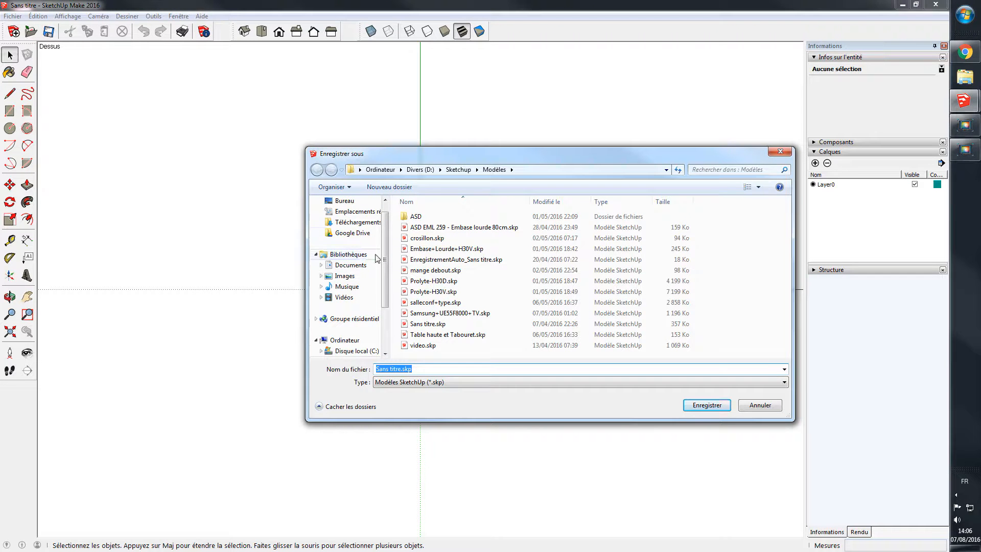
left_click(342, 233)
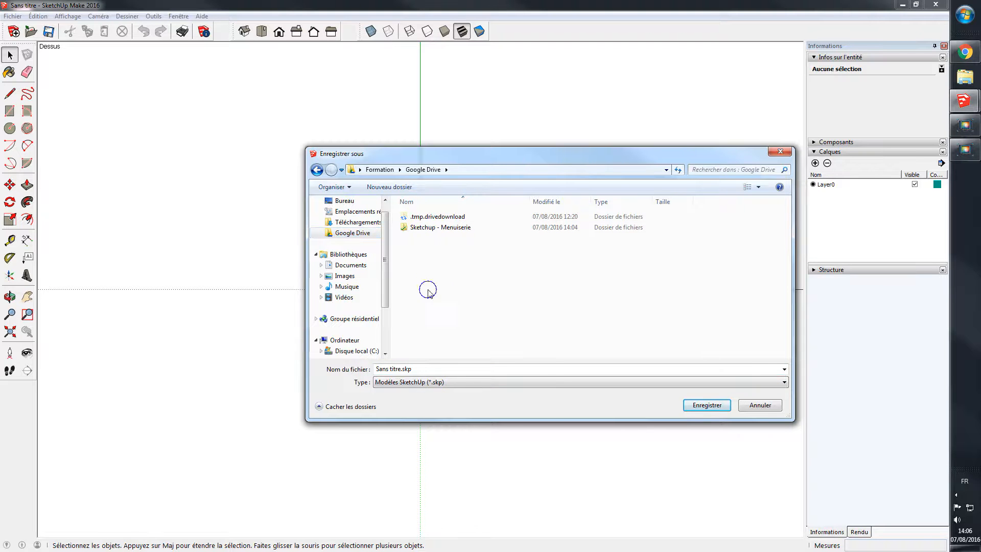
Step: Create a folder named "Bain de soleil" inside the Google Drive folder
right_click(428, 290)
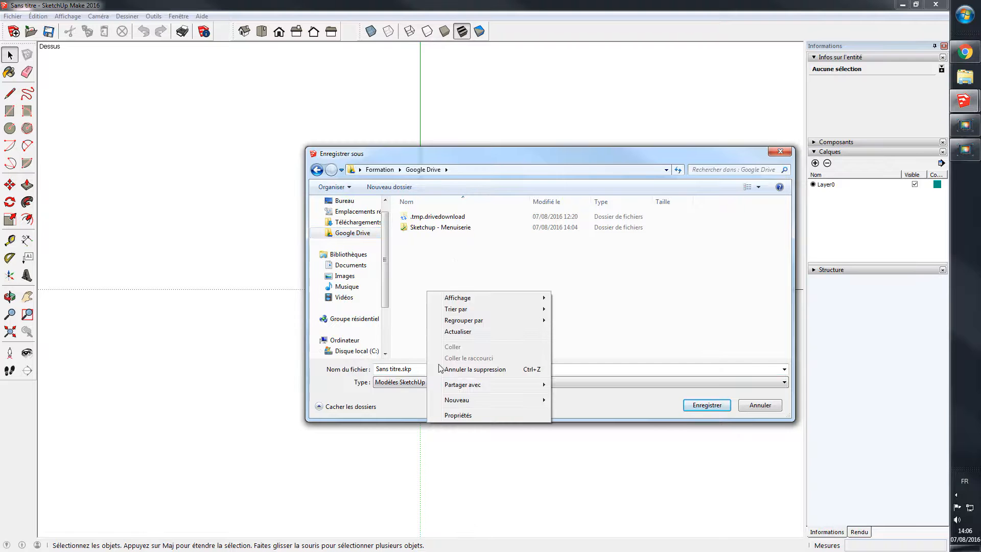
mouse_move(447, 402)
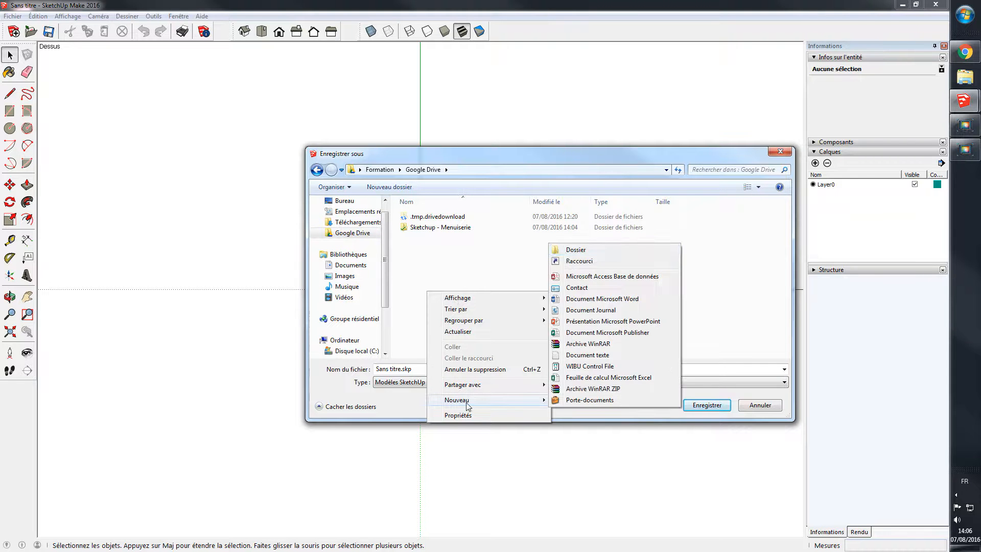
left_click(567, 256)
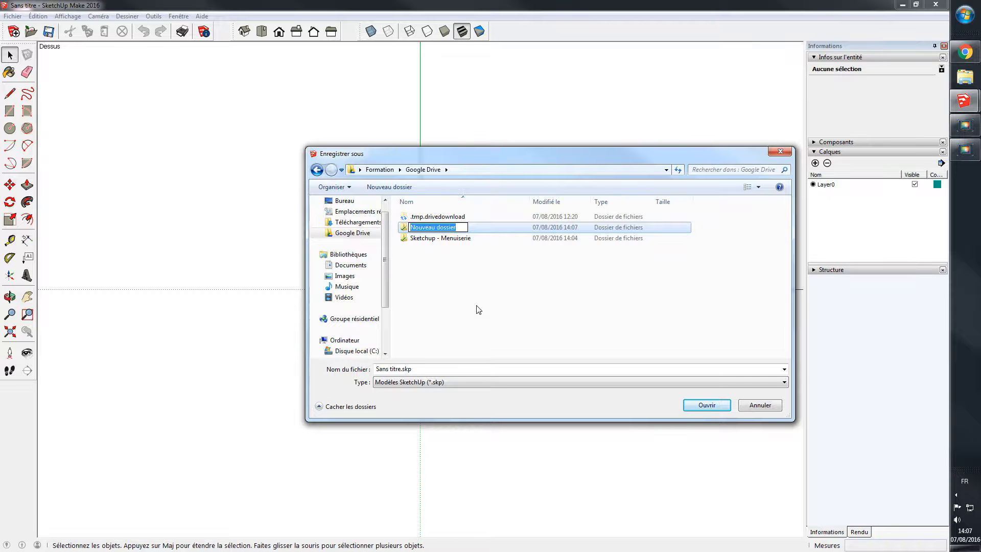
type("Bain ")
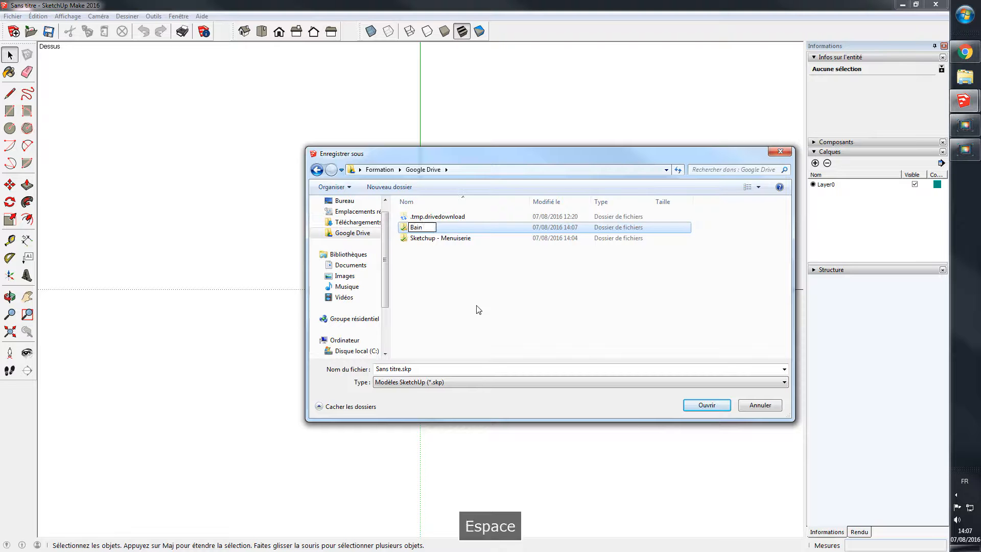
type("de")
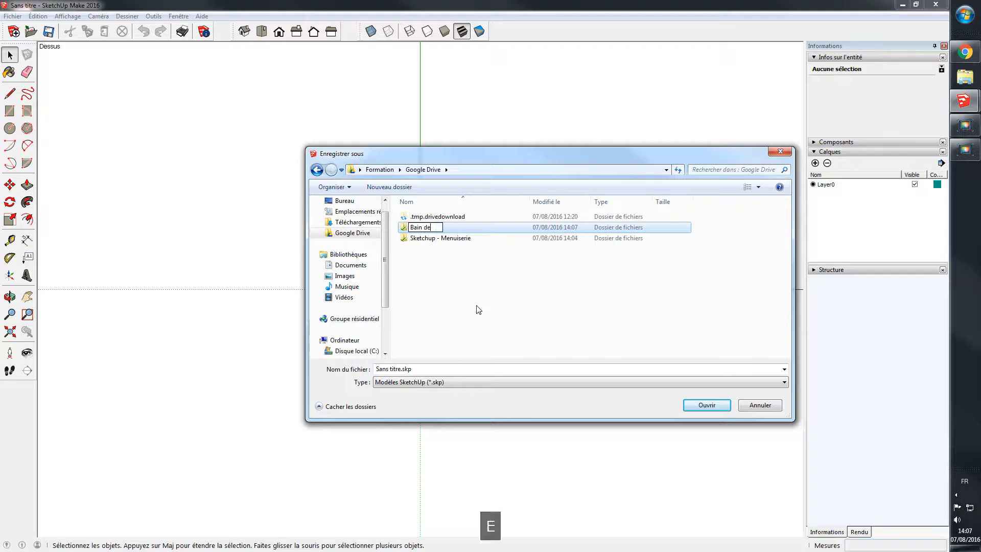
type(" soleil")
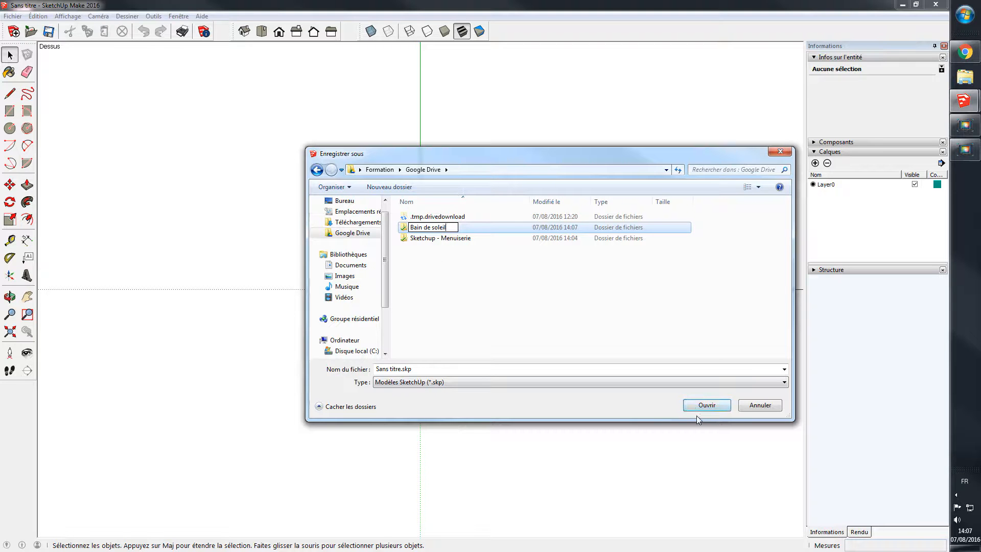
left_click(475, 265)
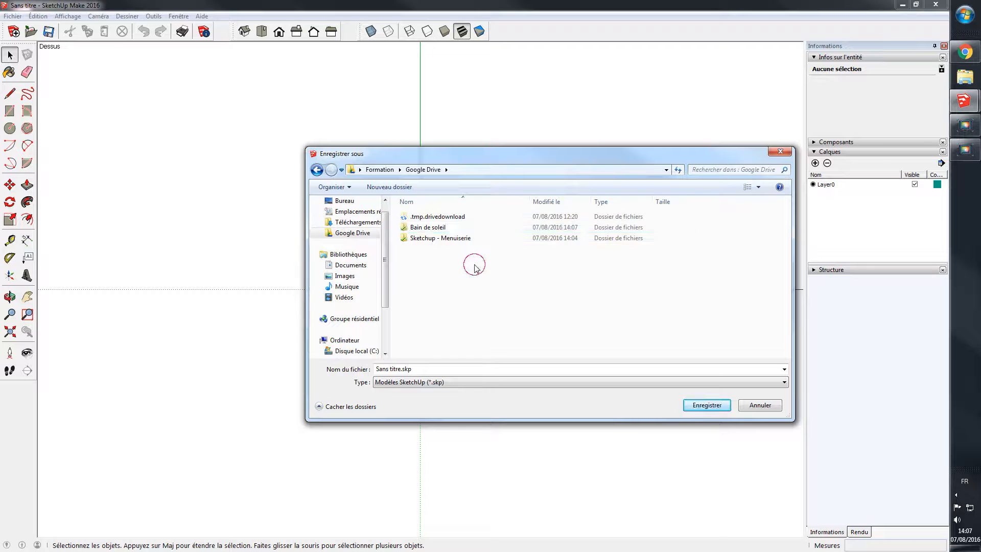
Step: Save the new model as "bain de soleil" in the Bain de soleil folder
left_click(428, 229)
double_click(428, 229)
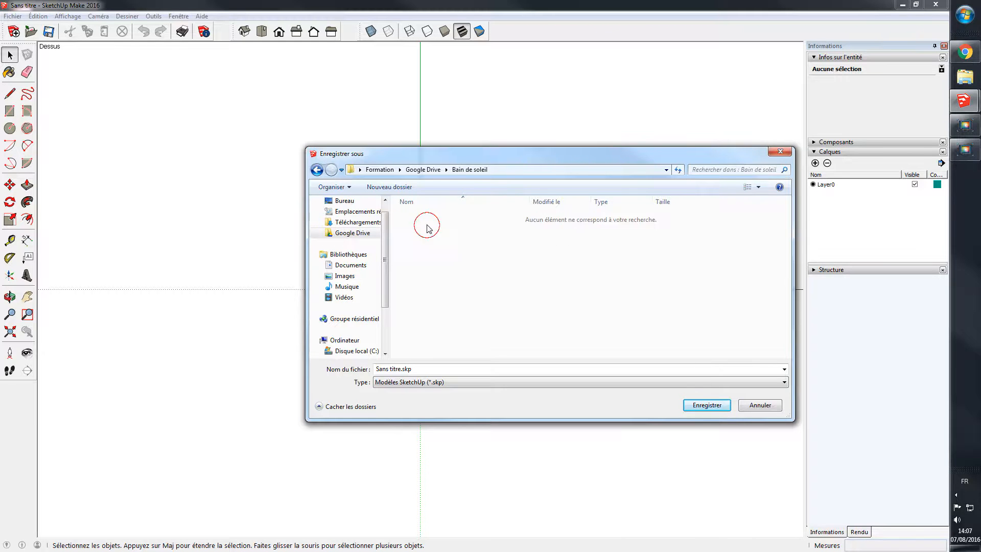
left_click(429, 369)
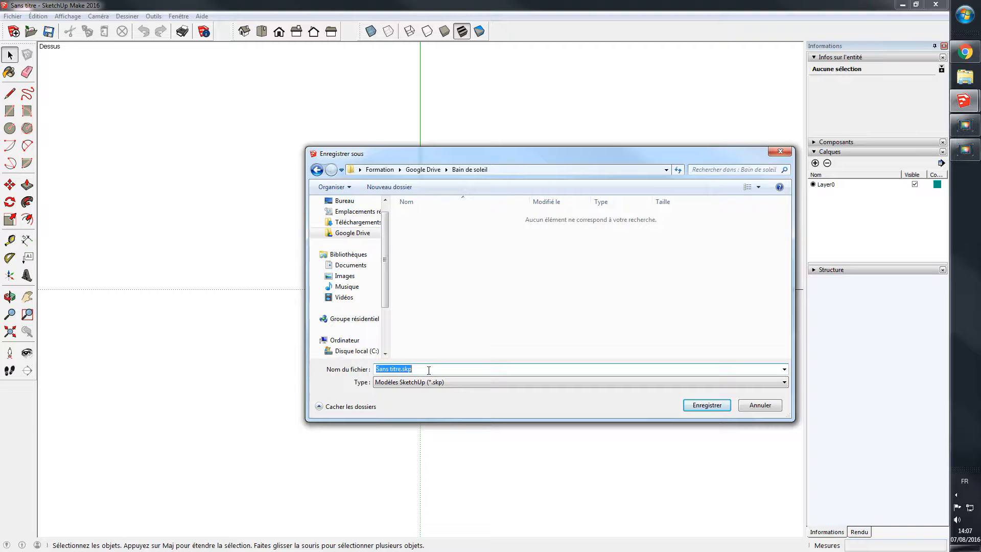
type("bain ")
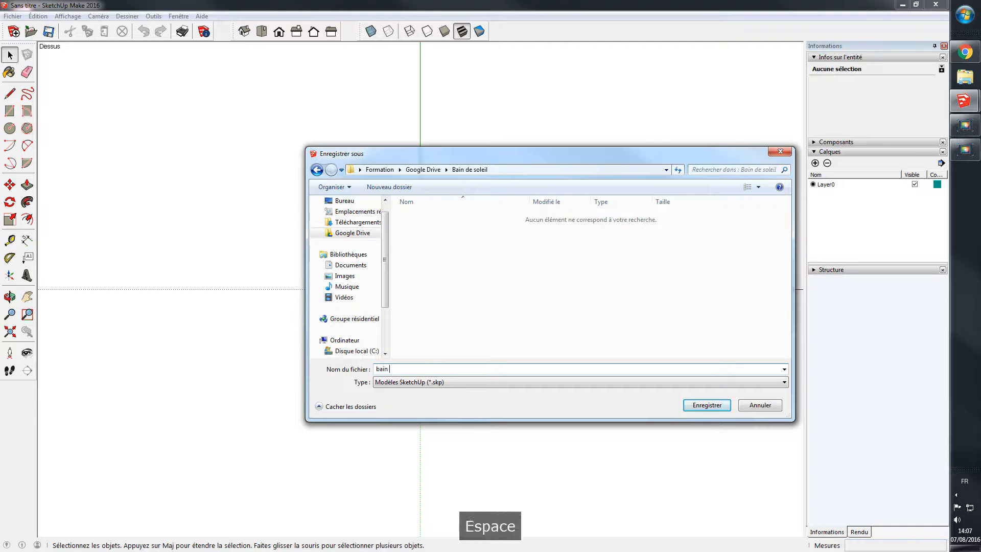
type("de solei")
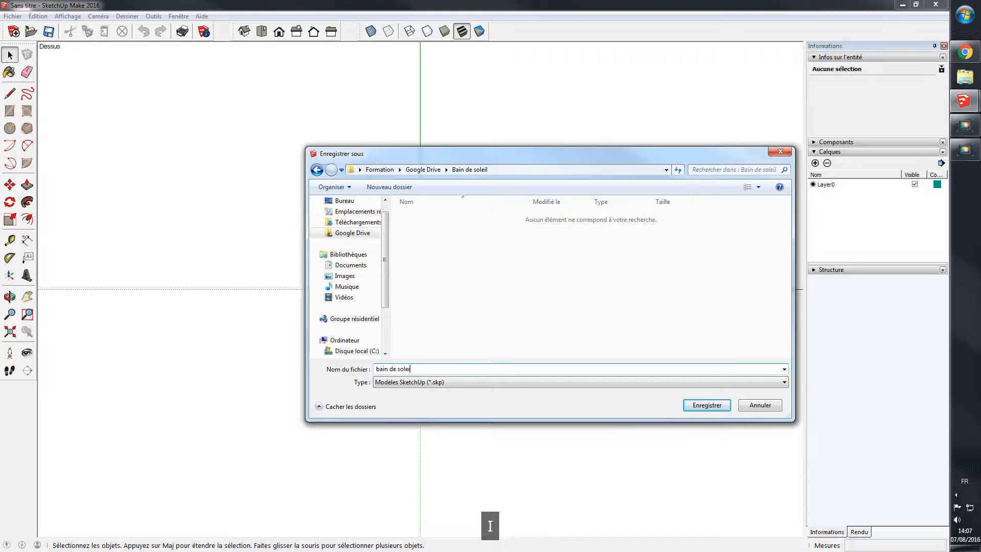
type("l")
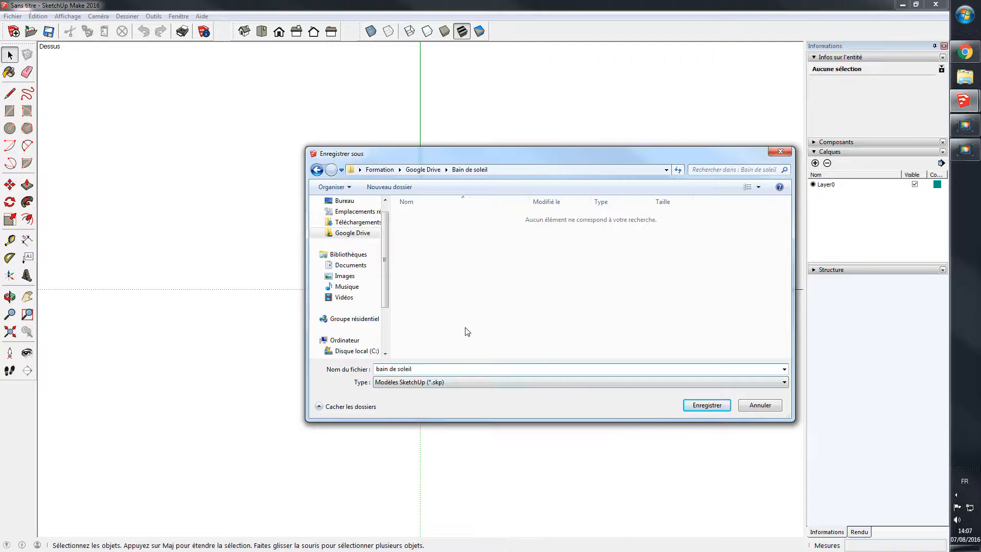
left_click(702, 410)
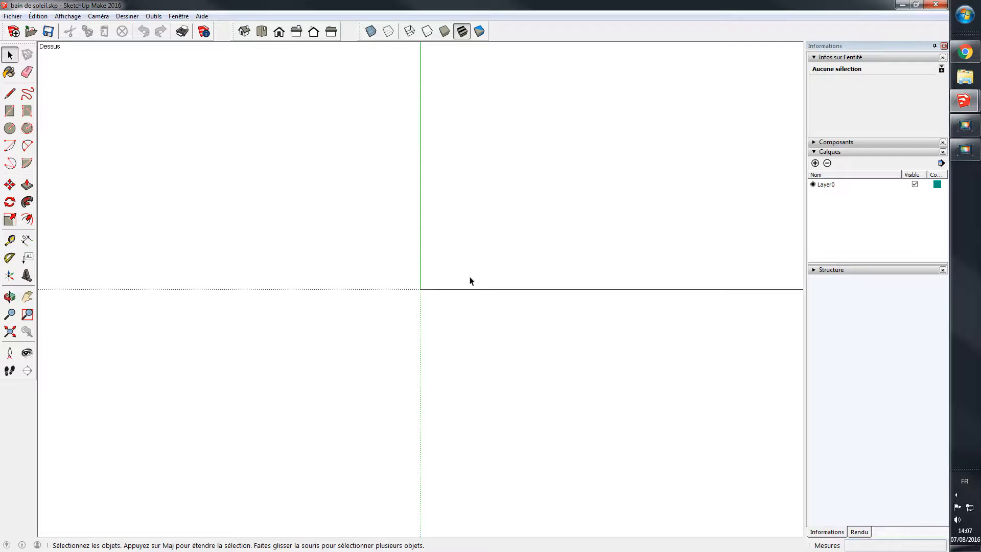
Step: Draw a 90 x 15 mm rectangle on the ground plane, starting at the origin
left_click(10, 111)
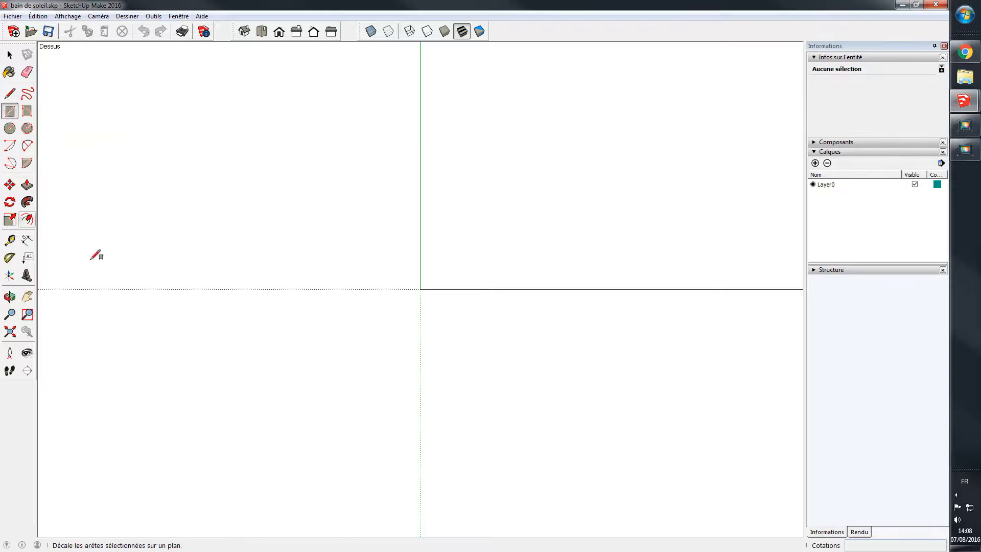
left_click(421, 289)
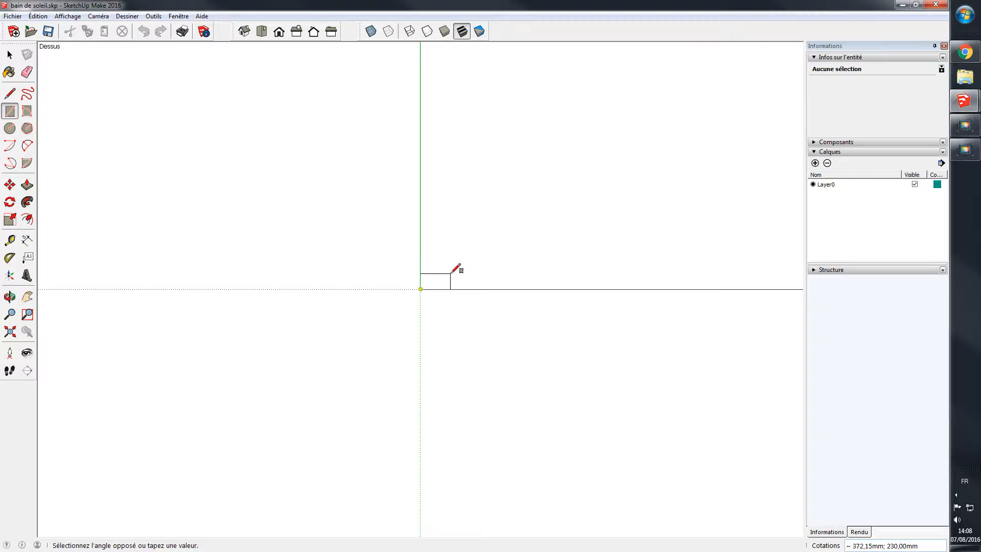
key("Tab")
key("Escape")
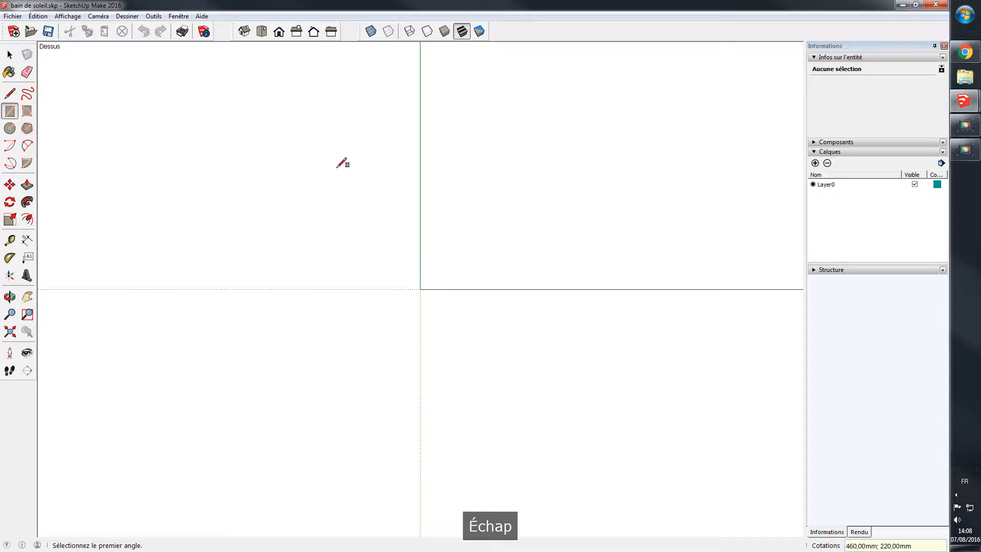
left_click(421, 289)
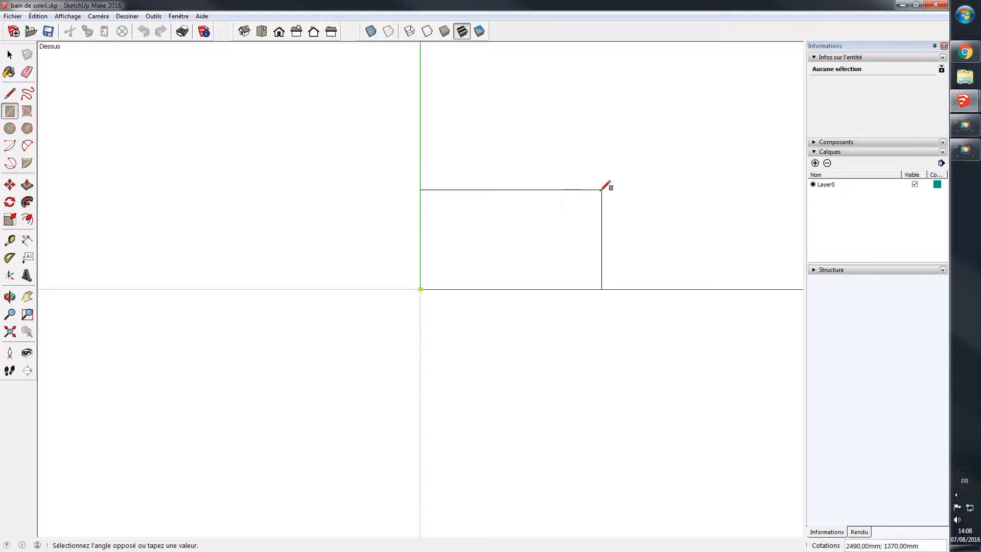
type("9")
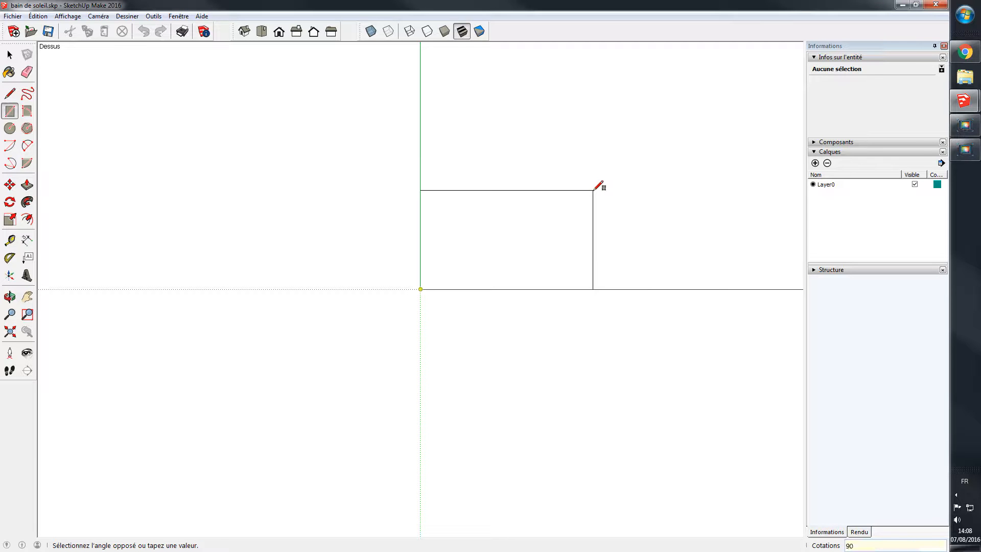
type("0;15")
key("Return")
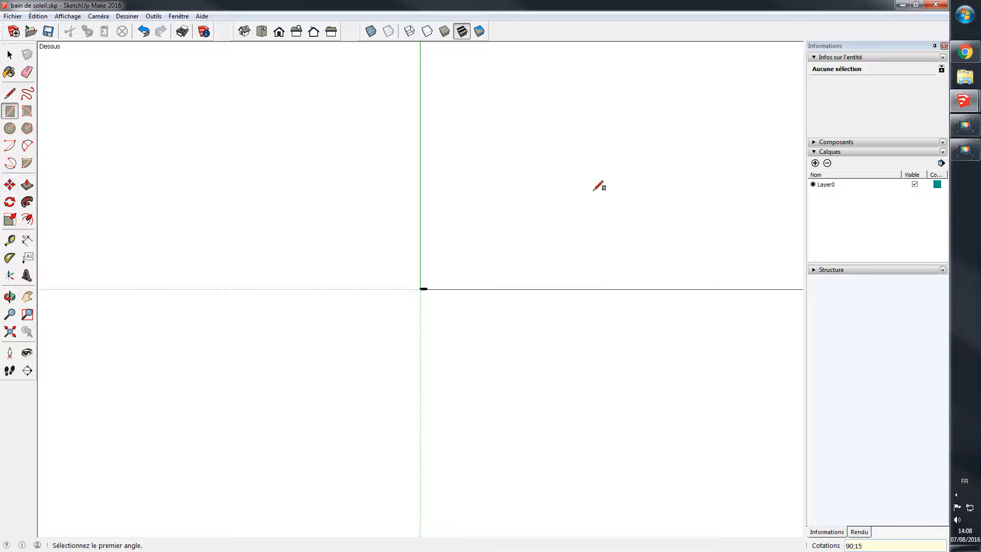
left_click(10, 55)
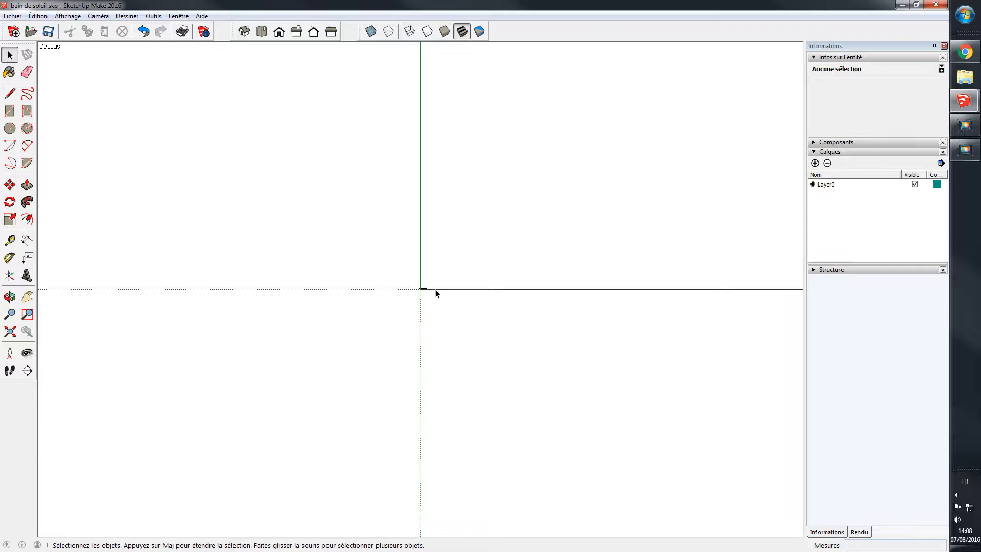
Step: Apply the default style "Ombré avec textures" to the model and clear the rectangle's selection
scroll(424, 288, "up", 10)
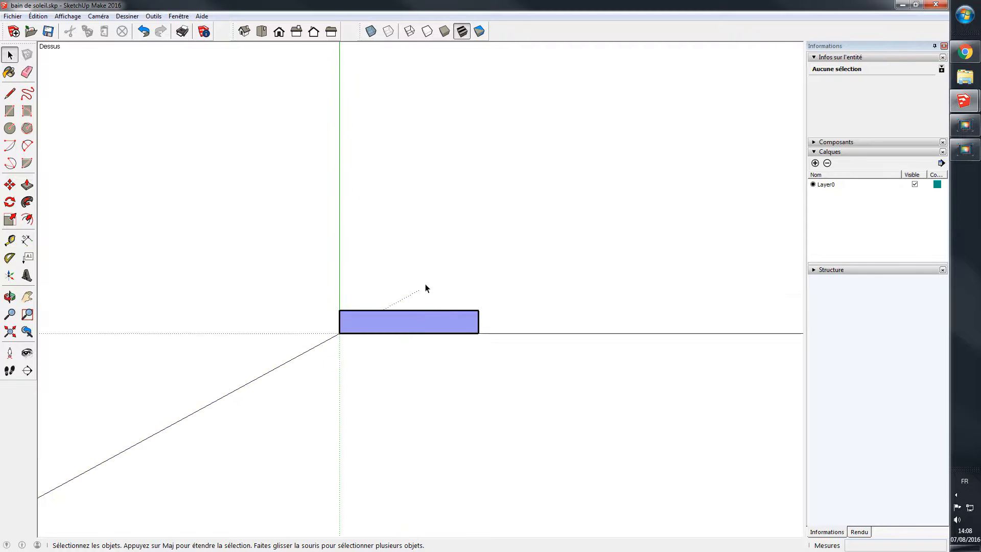
scroll(432, 345, "up", 3)
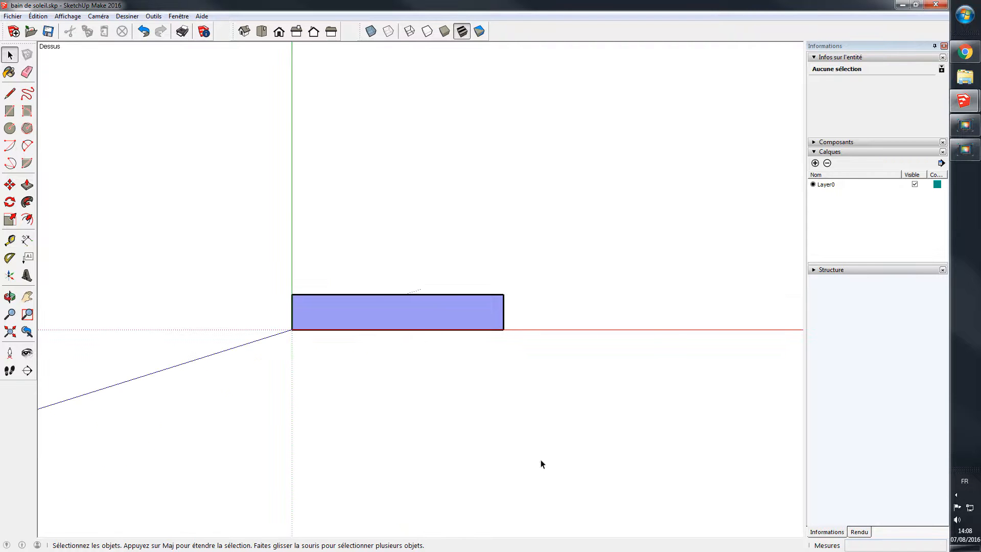
double_click(400, 316)
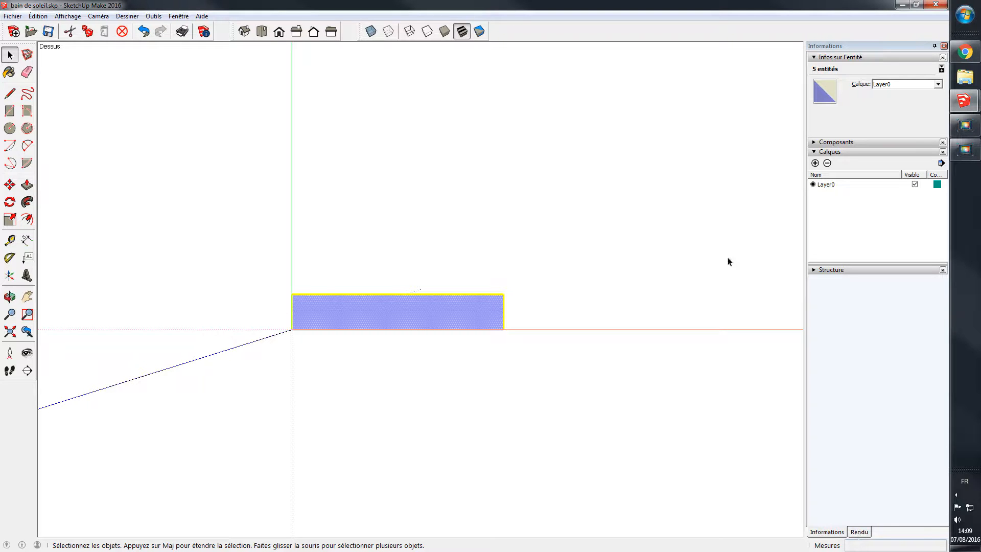
left_click(860, 533)
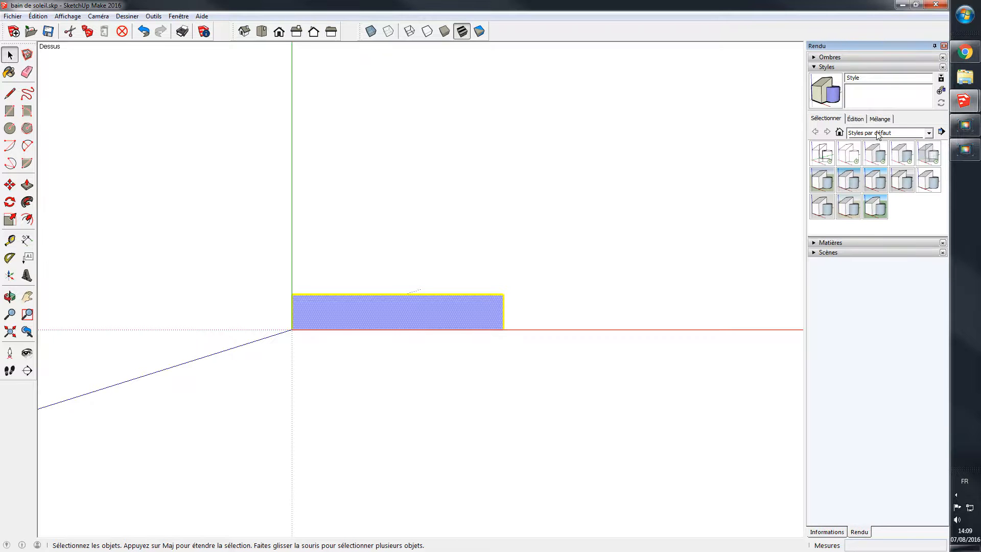
left_click(906, 157)
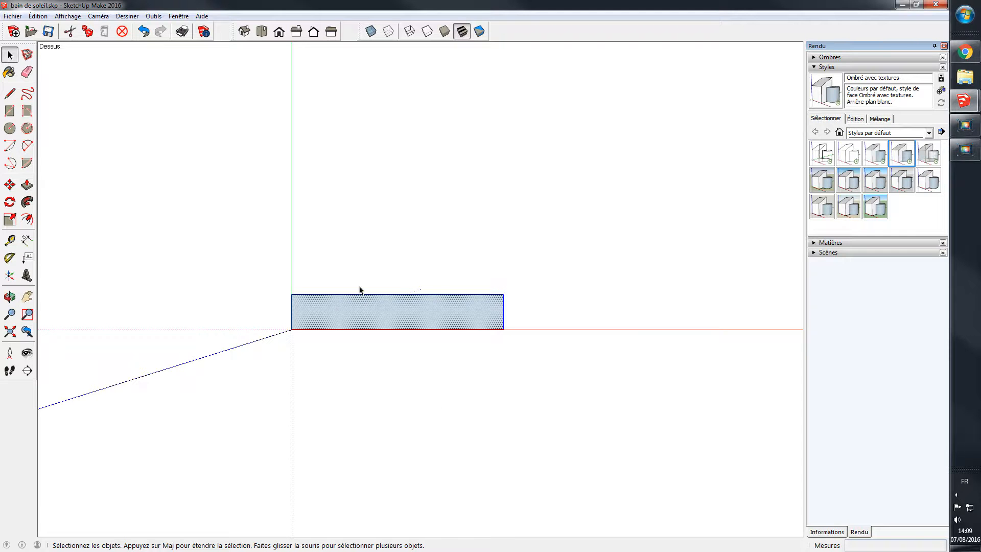
left_click(388, 410)
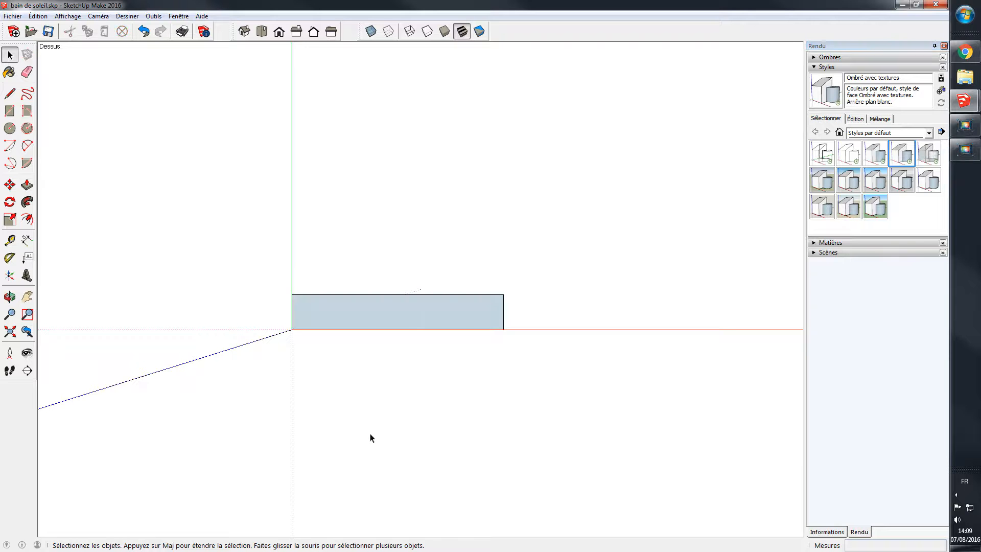
Step: Push/Pull the 90 x 15 mm rectangle to a height of 600 mm to form the slat
double_click(425, 311)
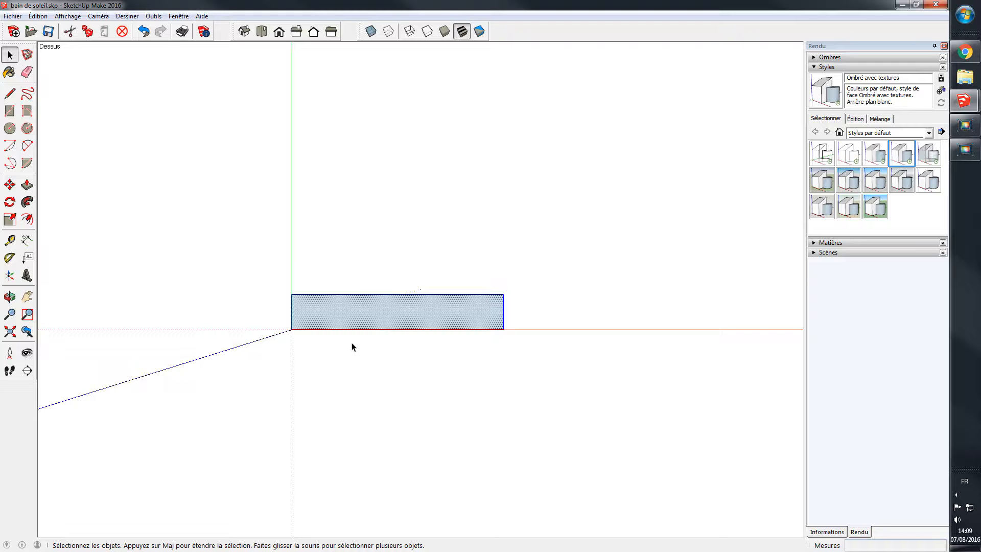
left_click(28, 186)
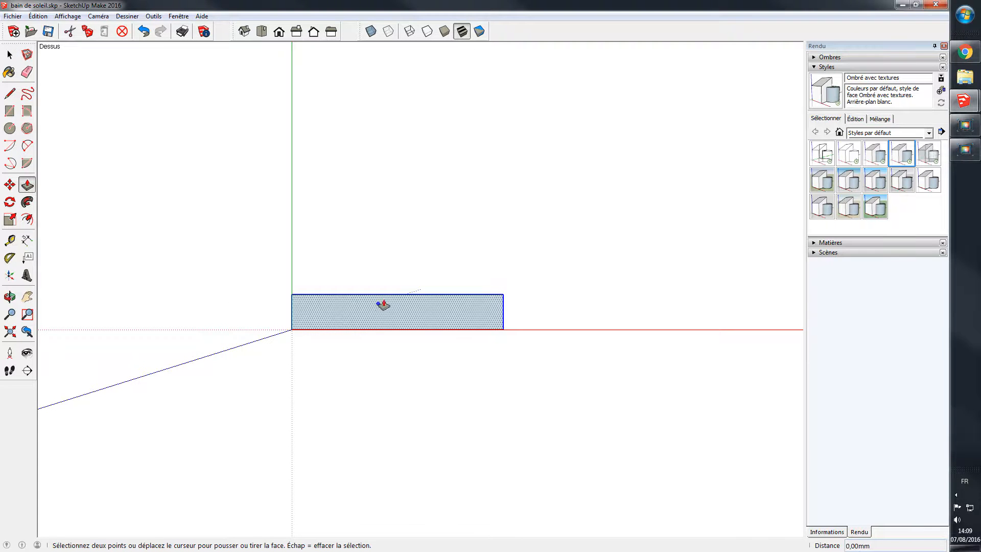
left_click(385, 314)
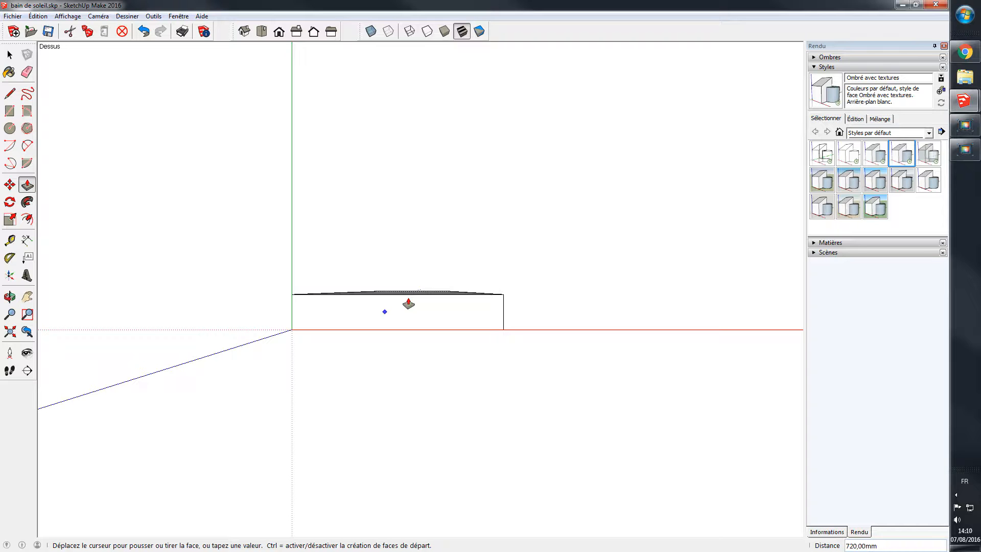
type("6")
key("BackSpace")
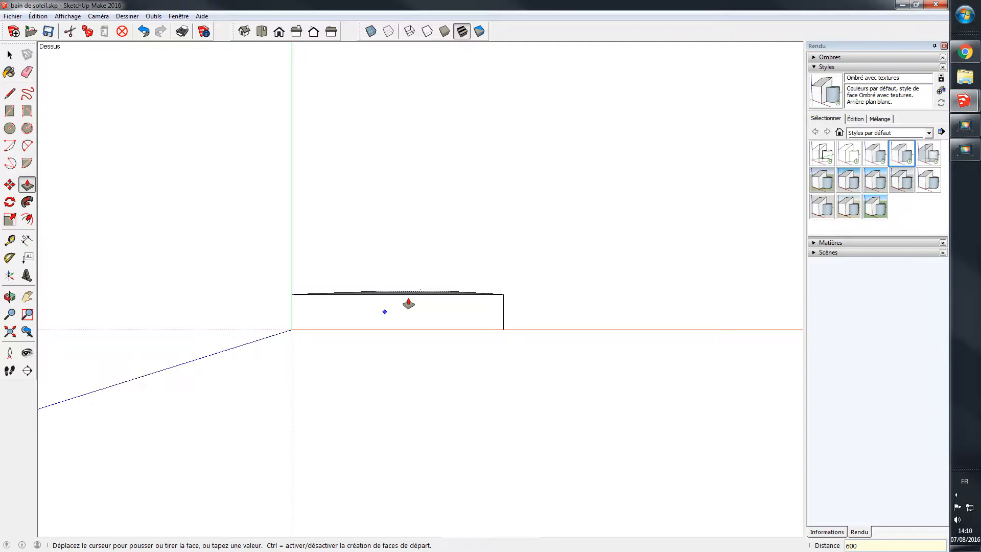
key("Return")
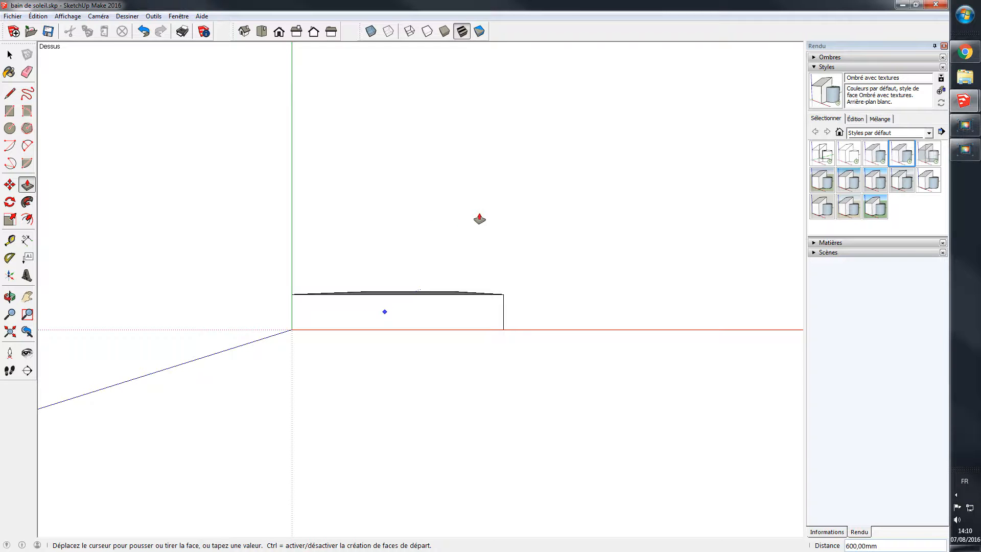
key("o")
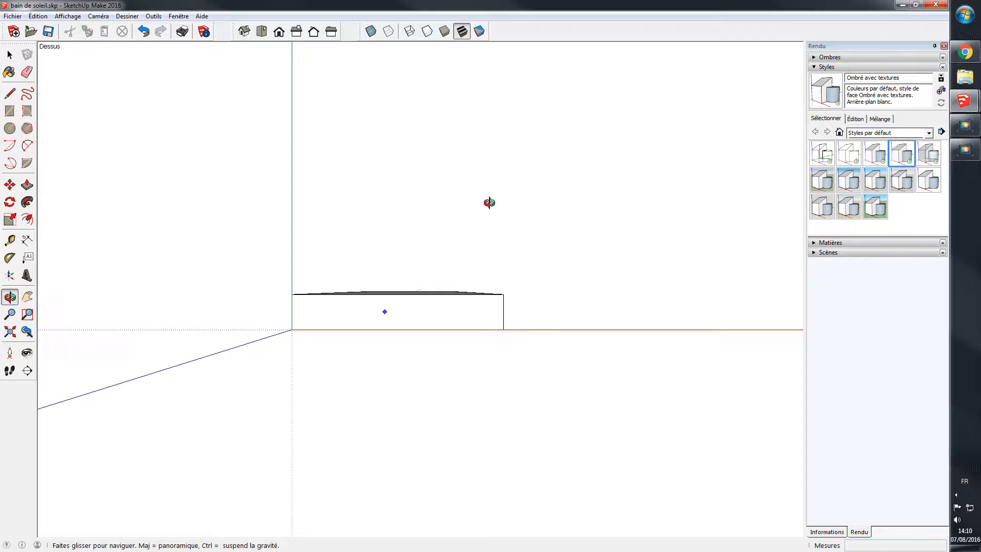
left_click_drag(385, 271, 363, 333)
left_click_drag(643, 315, 646, 392)
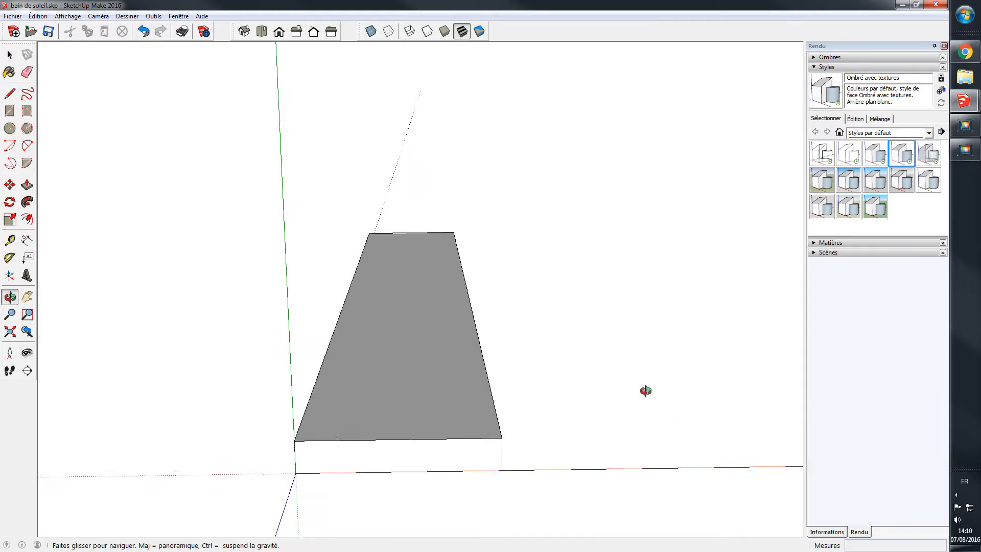
Step: Check the slat's dimensions with the Tape Measure, starting from the upper end face's corner on the green axis
left_click(11, 240)
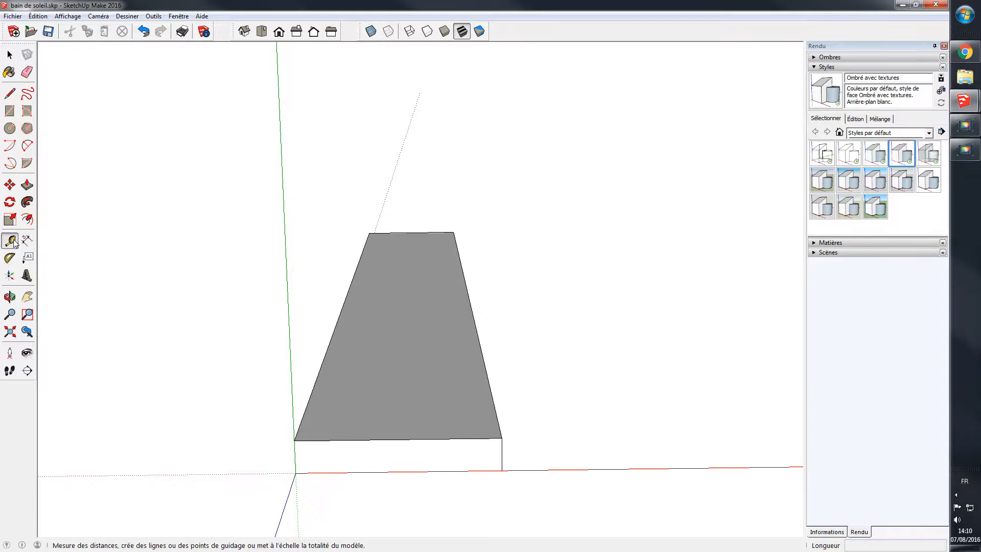
left_click(295, 438)
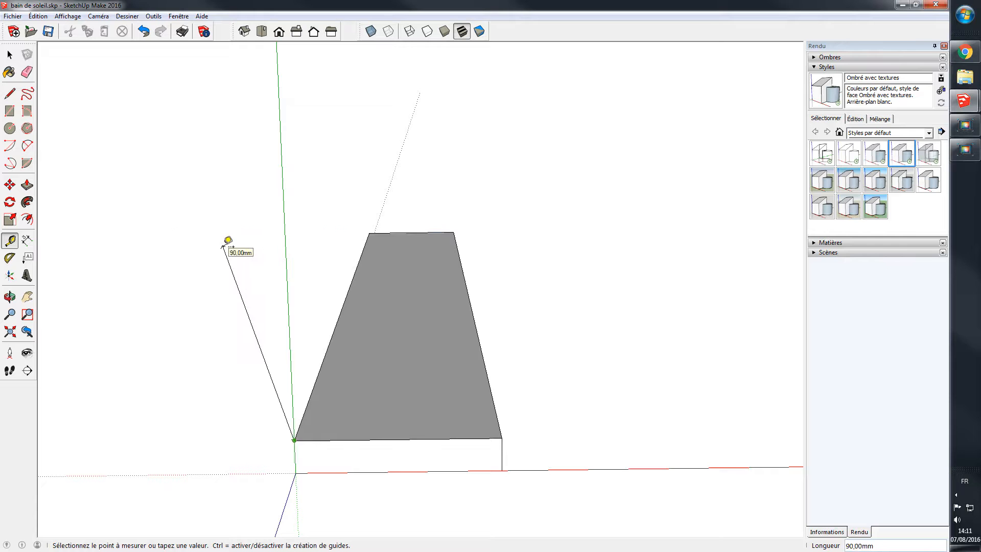
key("space")
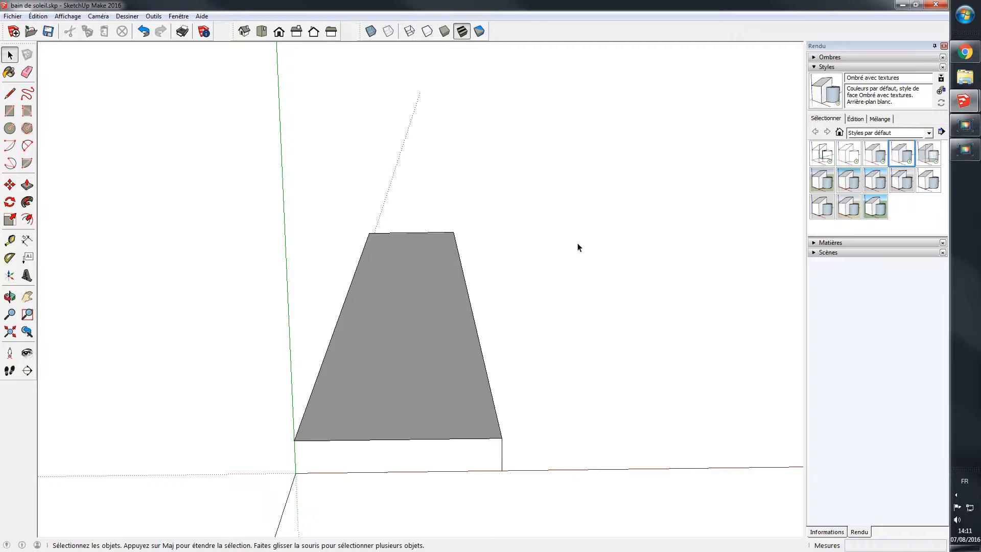
Step: Select all of the slat's connected geometry and make it a component named "Latte"
triple_click(402, 309)
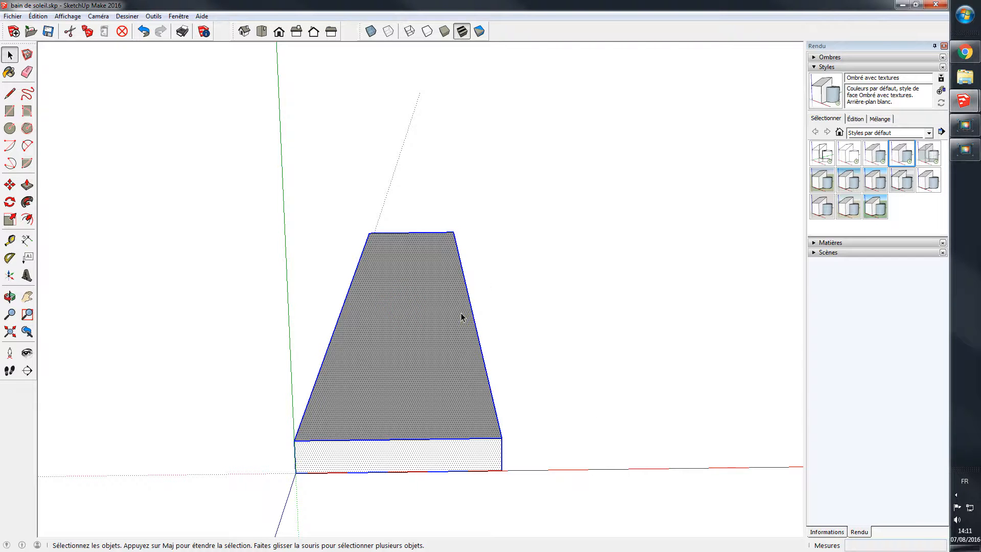
key("o")
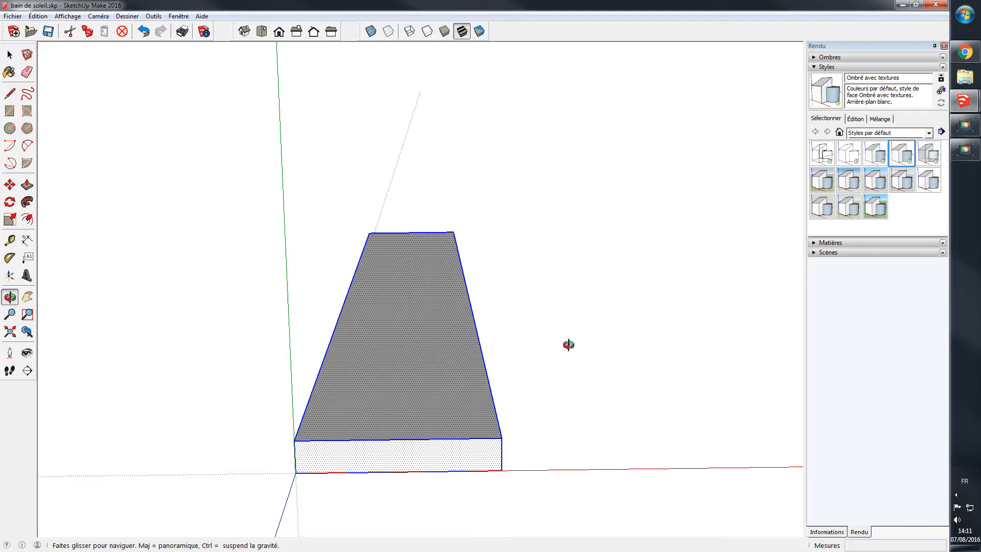
left_click_drag(568, 347, 453, 273)
mouse_move(466, 182)
left_mouse_down()
mouse_move(547, 208)
mouse_move(636, 204)
mouse_move(624, 221)
mouse_move(412, 261)
mouse_move(291, 245)
mouse_move(208, 216)
mouse_move(195, 248)
mouse_move(291, 348)
left_mouse_up()
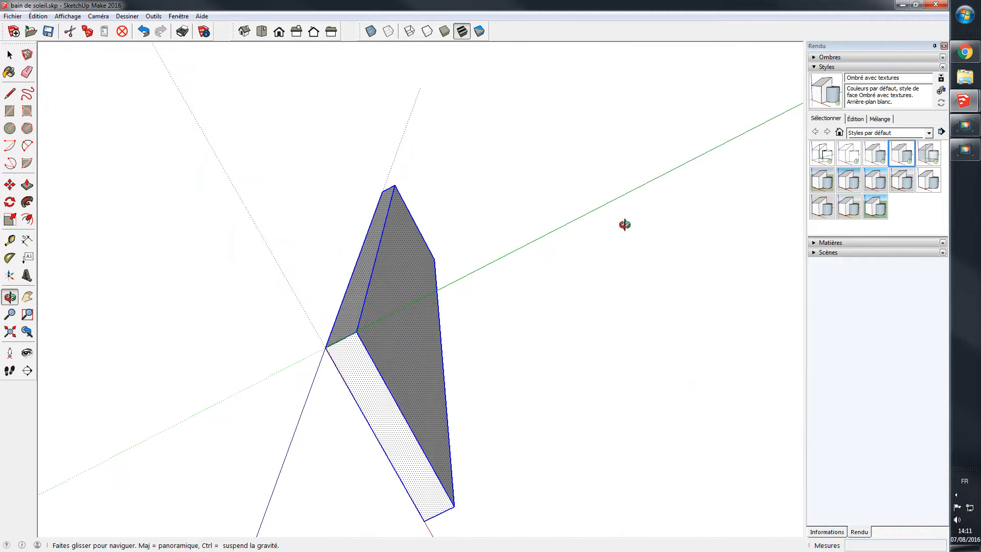
left_click_drag(646, 313, 260, 296)
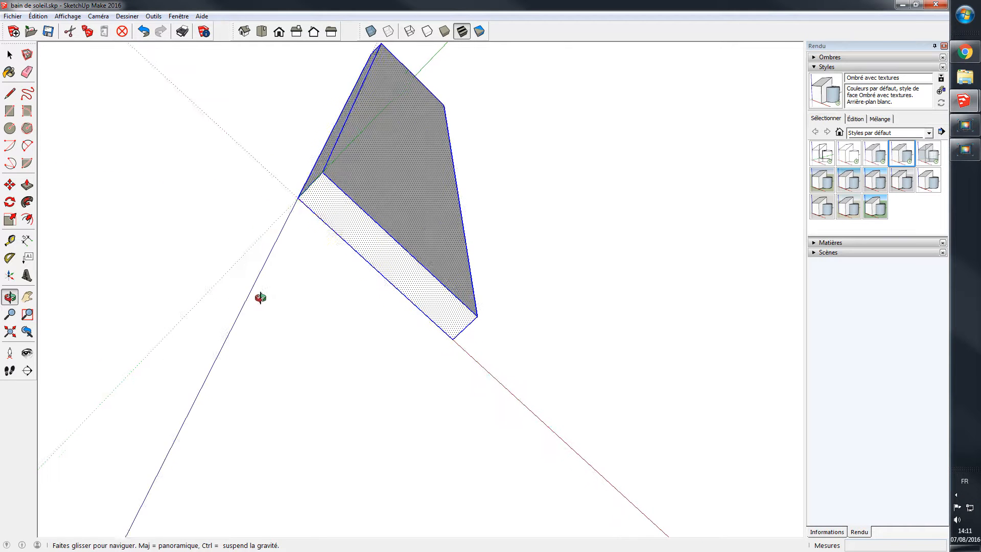
left_click_drag(782, 145, 645, 85)
left_click_drag(797, 109, 676, 87)
left_click_drag(611, 235, 620, 186)
left_click_drag(762, 155, 769, 166)
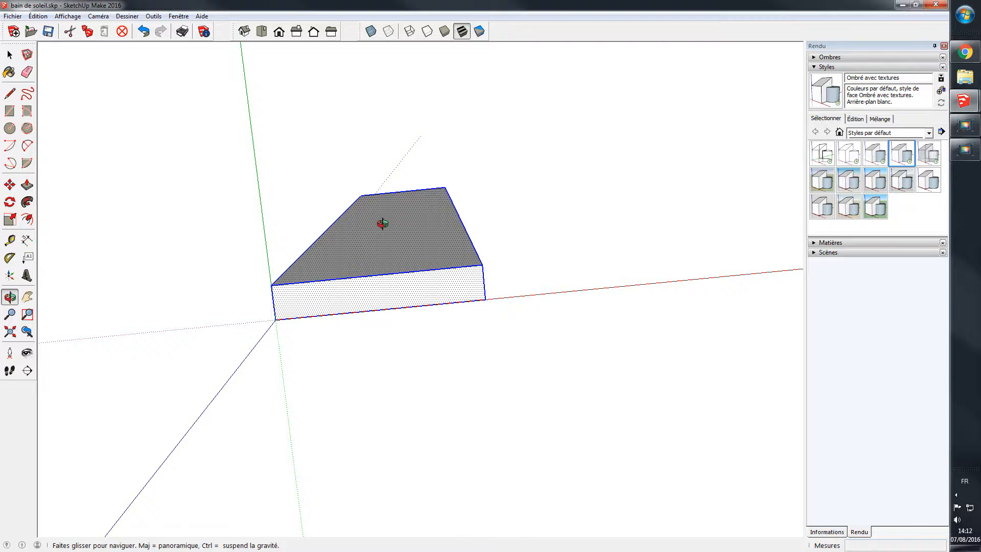
key("space")
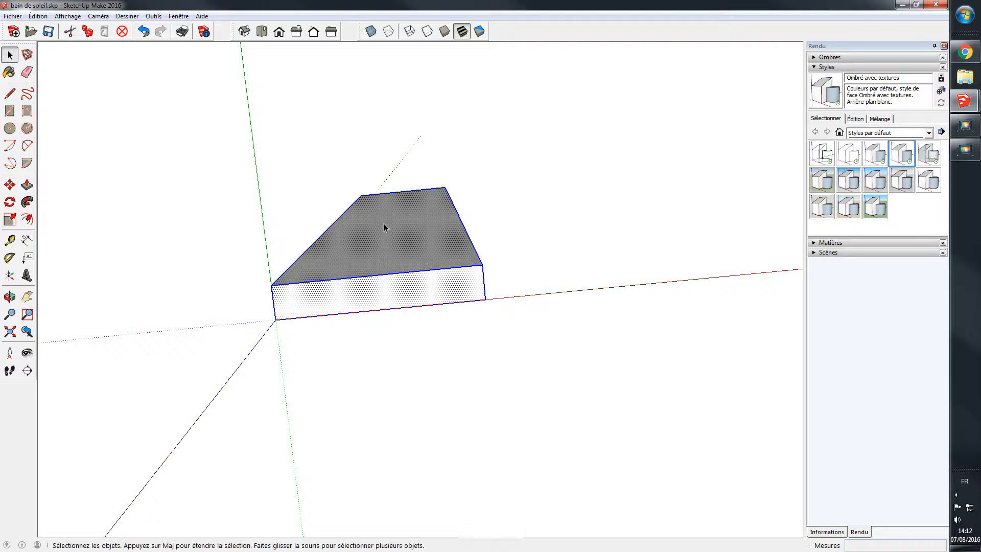
right_click(384, 225)
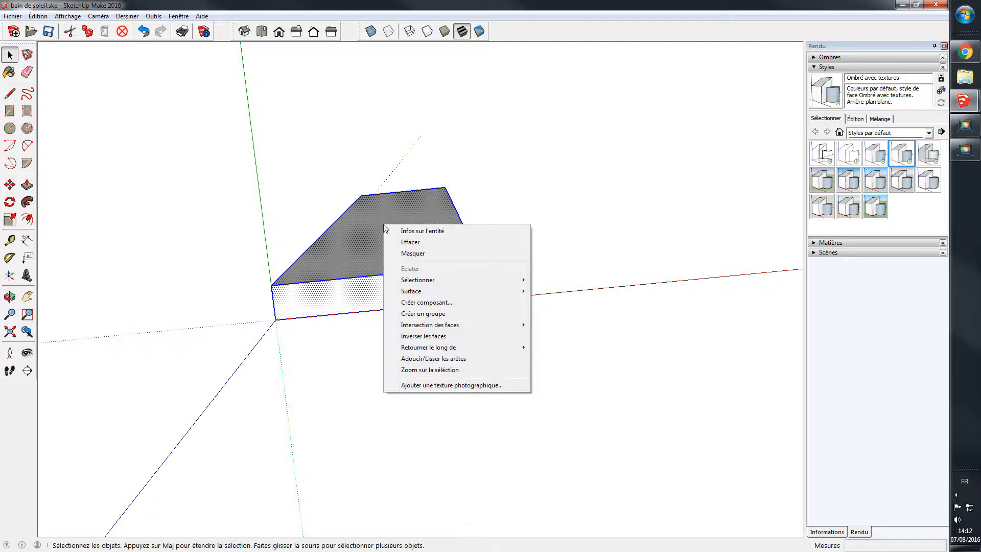
left_click(410, 303)
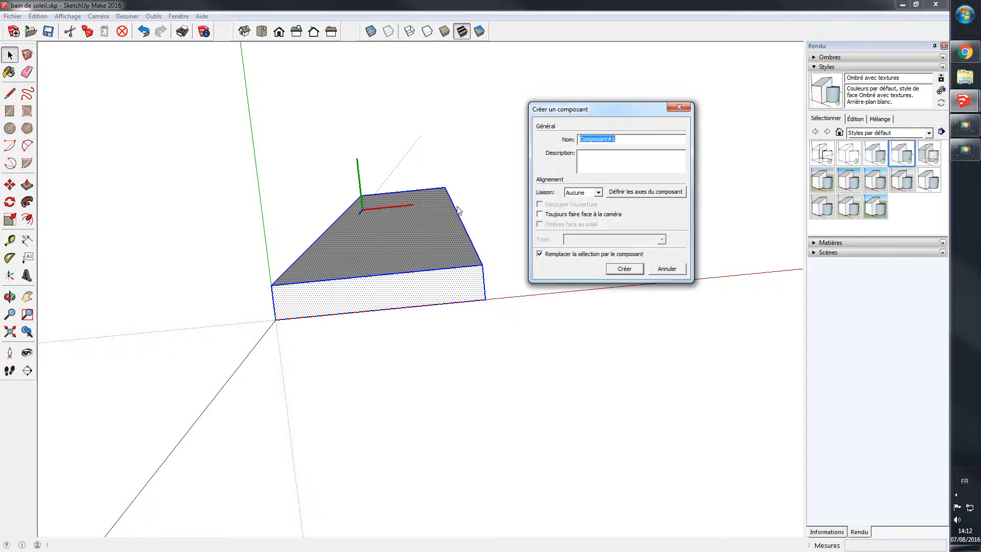
type("Latte")
left_click(624, 269)
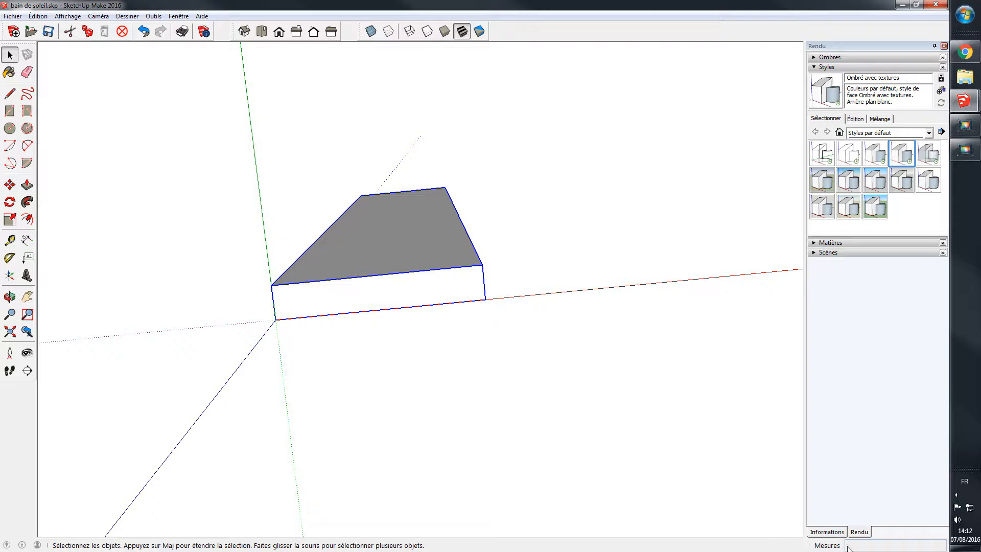
Step: Display the entity information of the Latte component
left_click(827, 532)
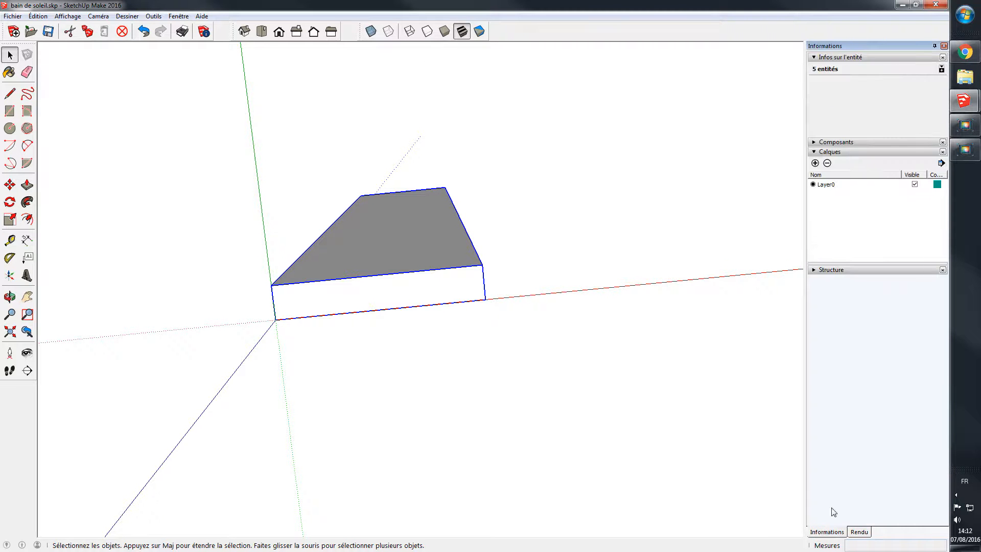
left_click(409, 265)
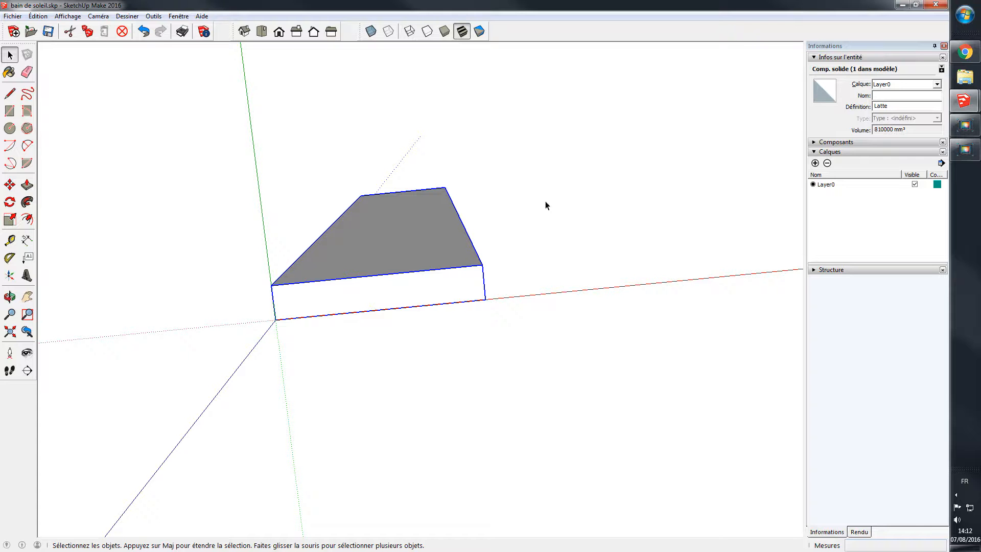
Step: Place a Tape Measure guide 12 mm along the red axis from the slat's long edge farthest from the origin
key("o")
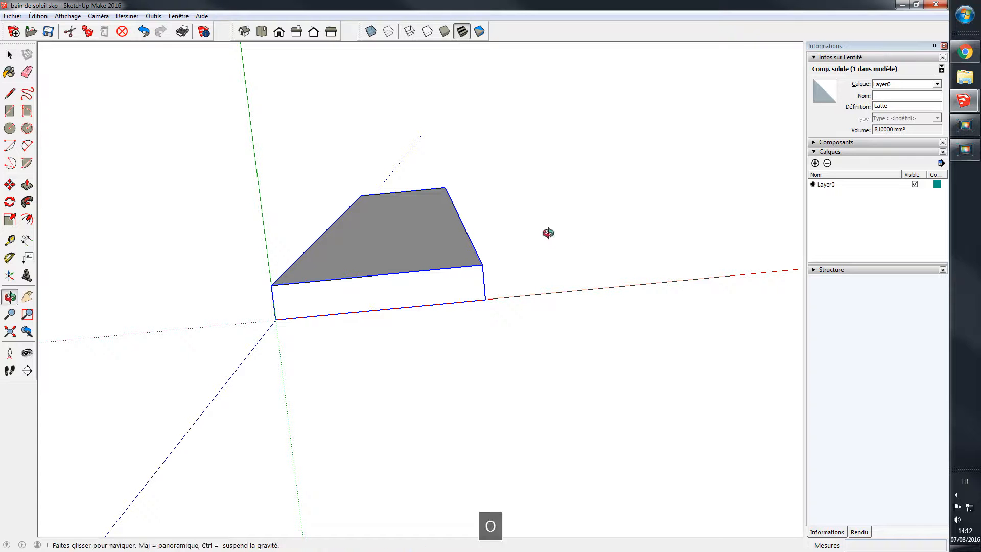
left_click_drag(700, 254, 681, 261)
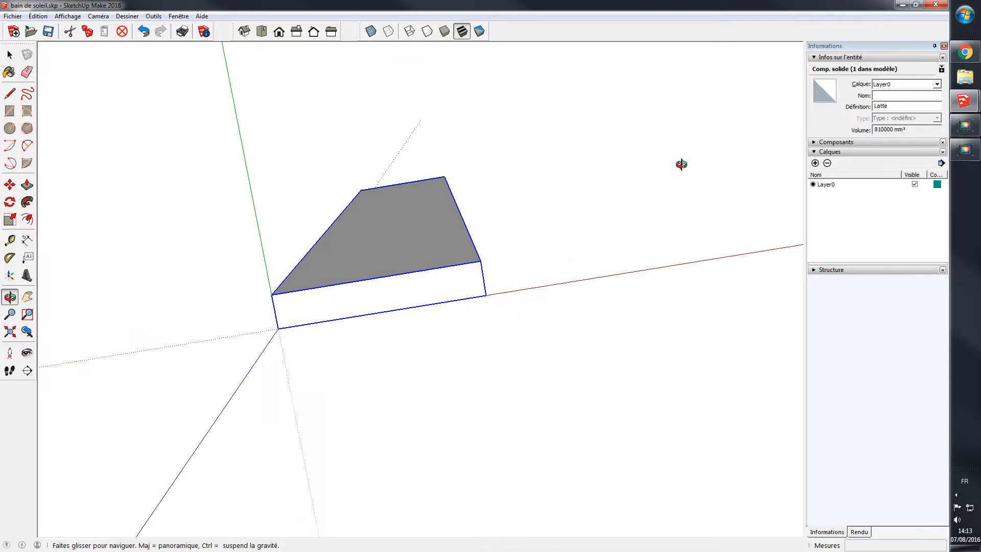
left_click_drag(379, 148, 382, 387)
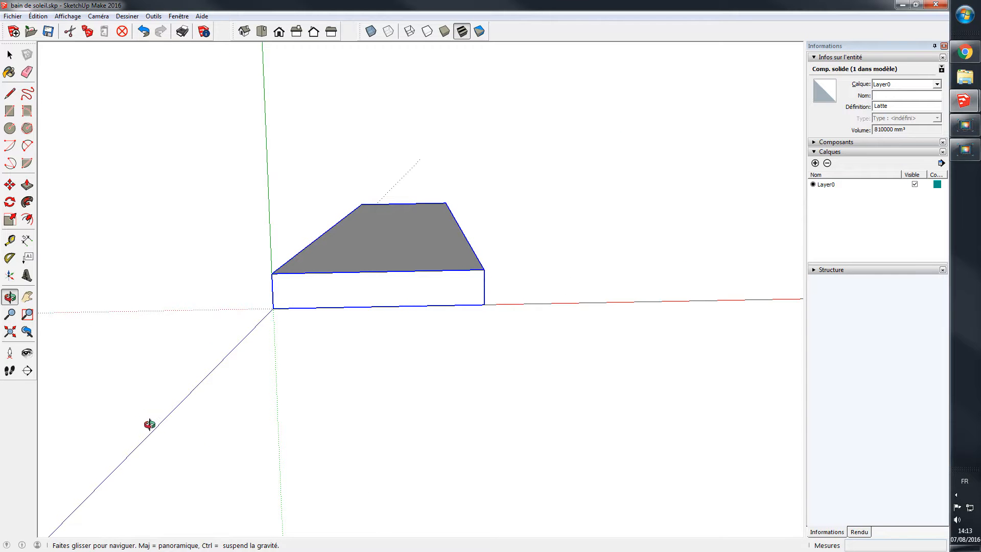
left_click_drag(148, 423, 752, 66)
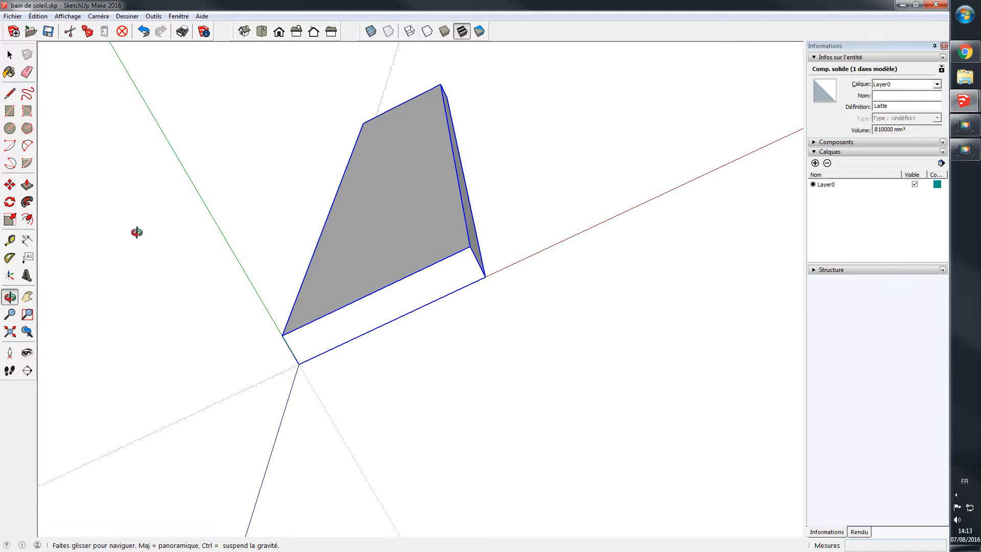
left_click(9, 243)
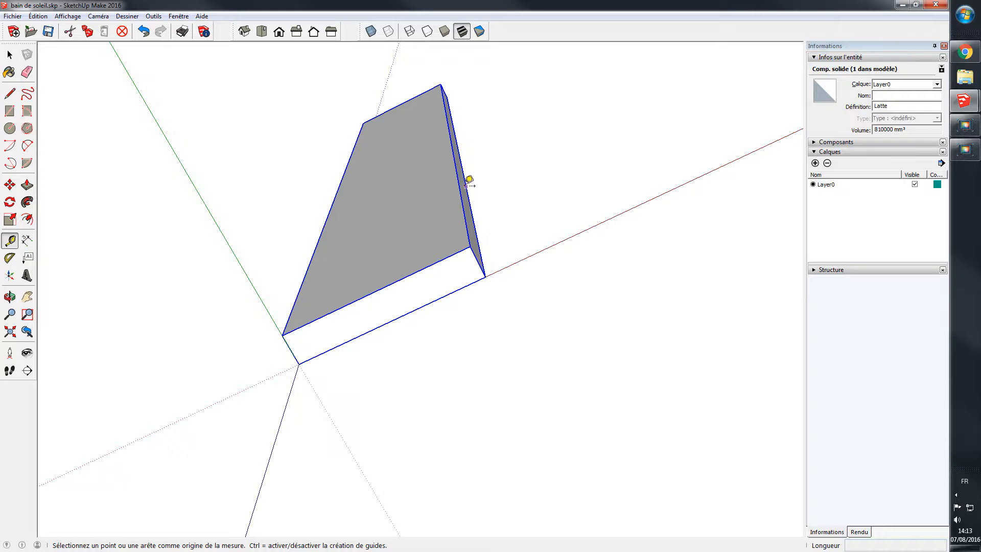
left_click(473, 221)
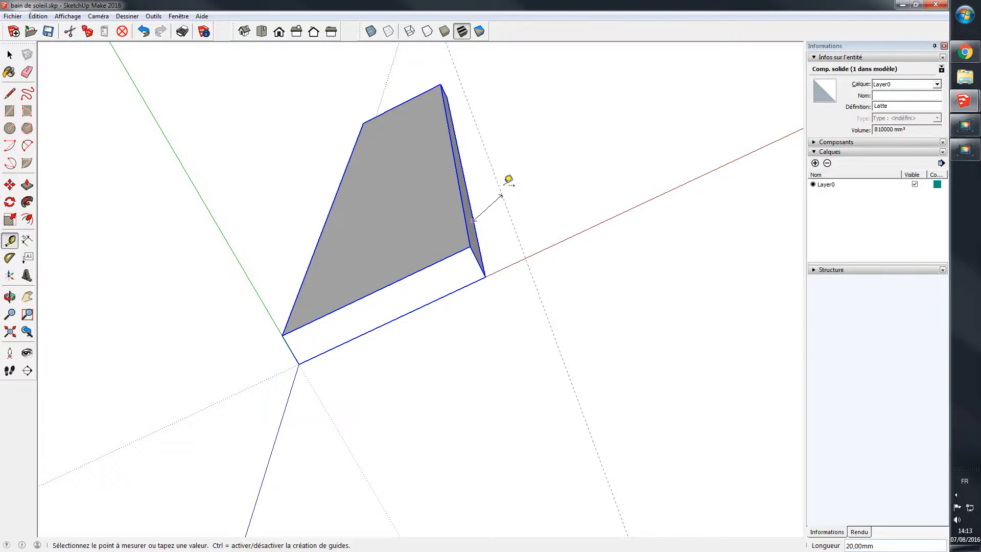
key("Left")
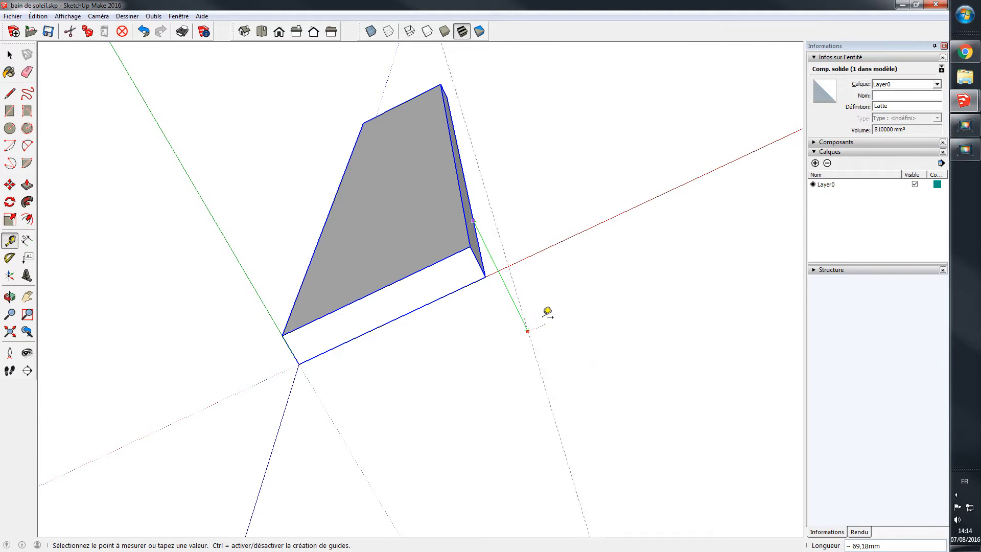
key("Up")
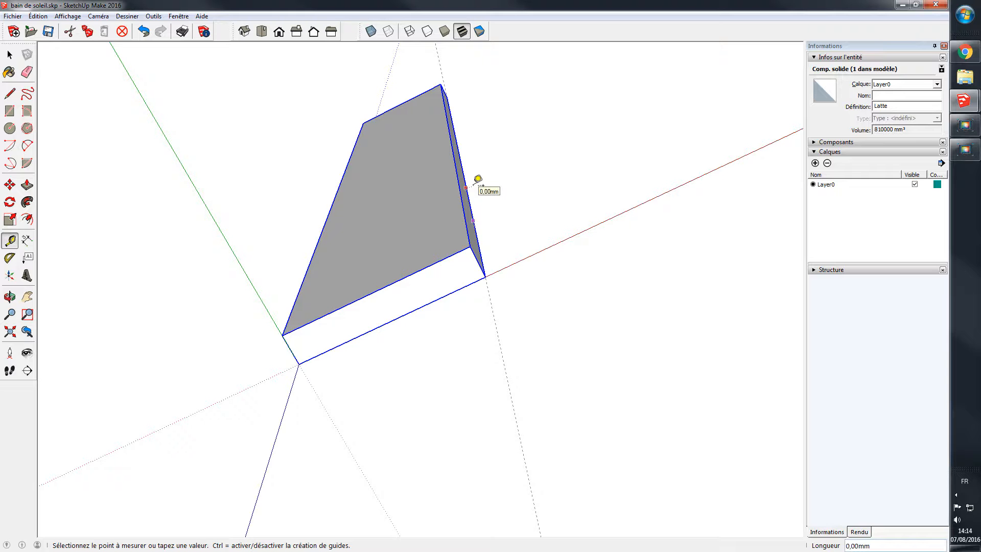
key("Right")
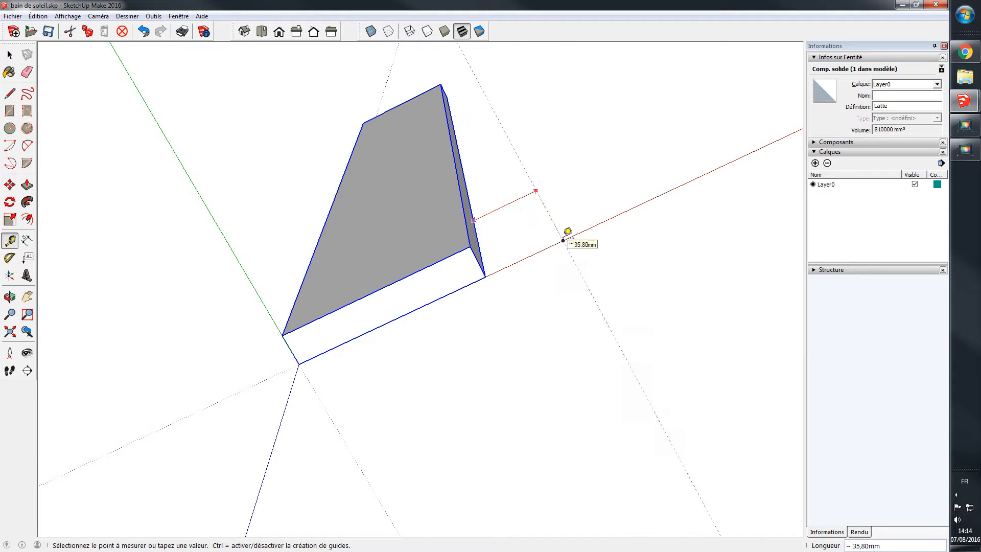
type("12")
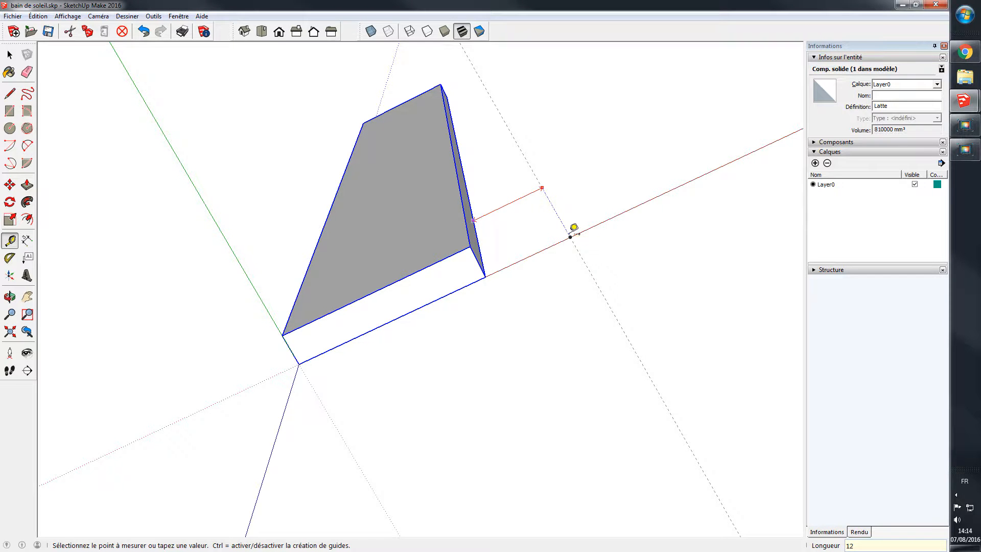
key("Return")
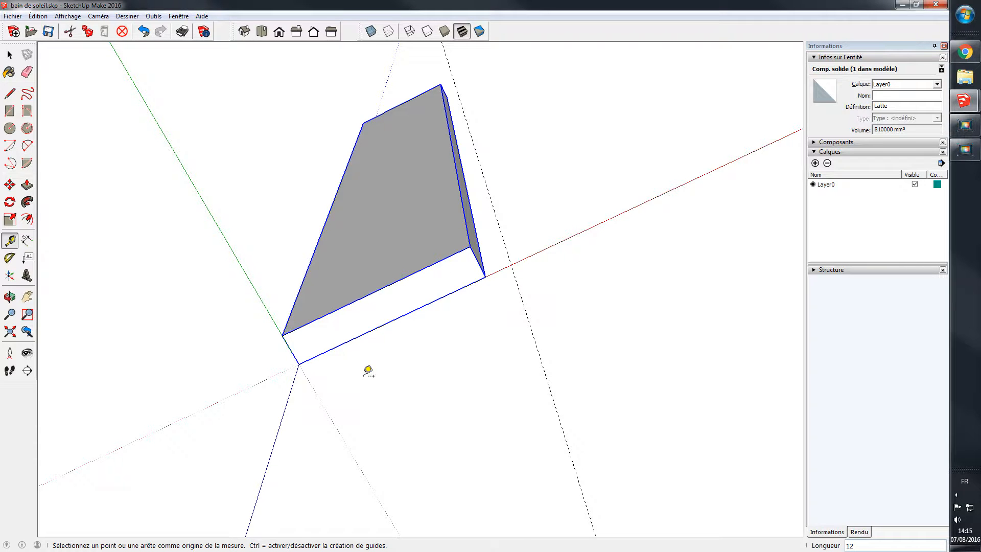
Step: Copy the slat along the red axis from its corner at the origin to the guide, leaving a 12 mm gap
key("space")
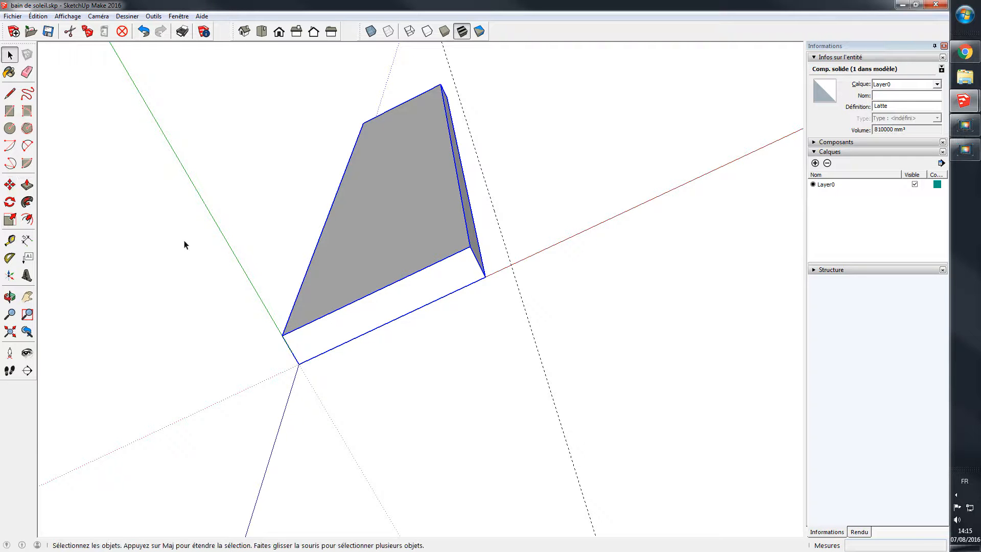
key("m")
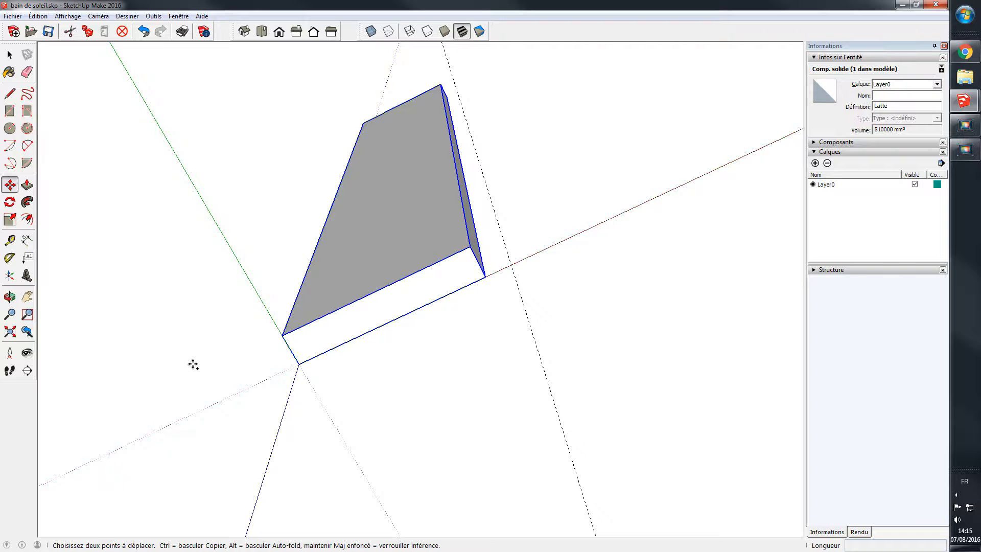
left_click(300, 364, "ctrl")
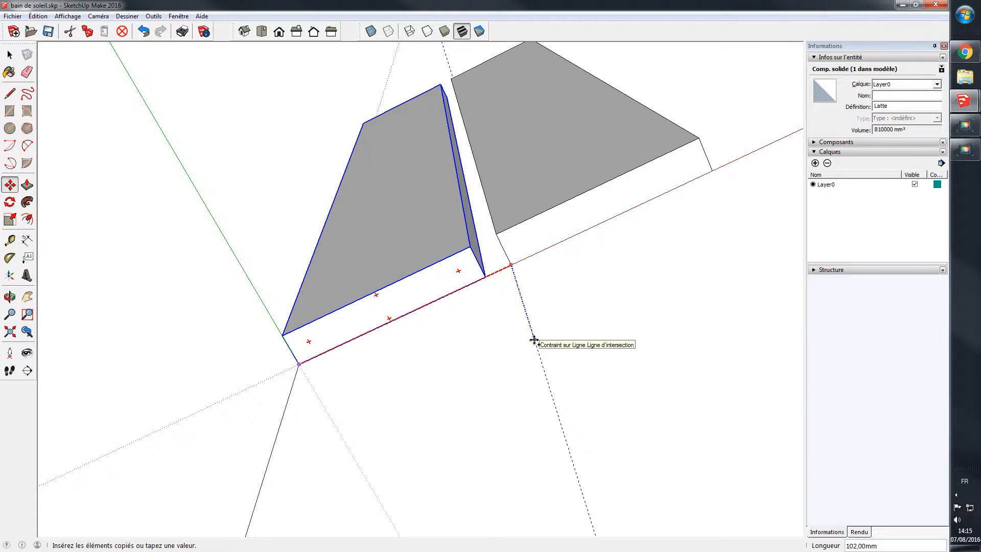
left_click(532, 340)
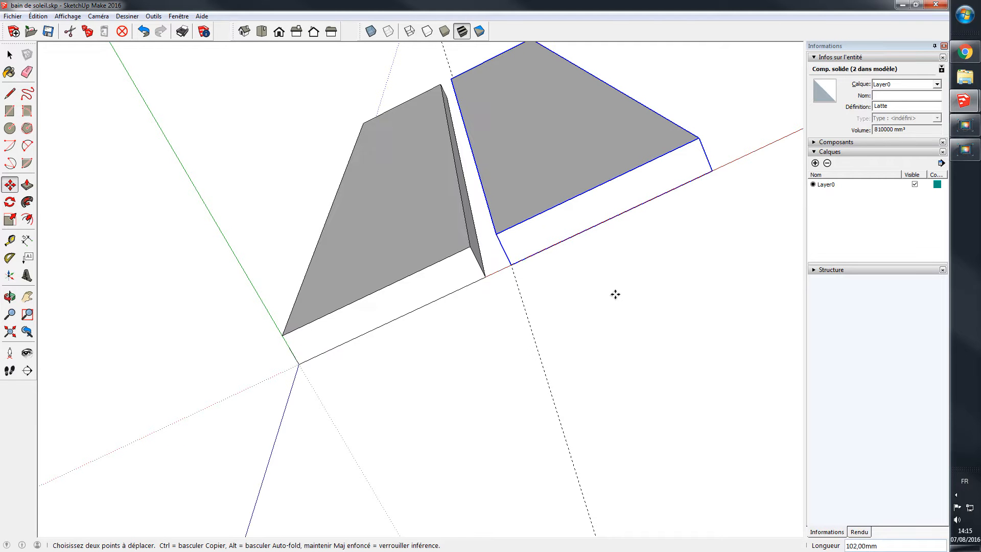
Step: Place a guide 12 mm along the red axis beyond the outer long edge of the second slat
key("o")
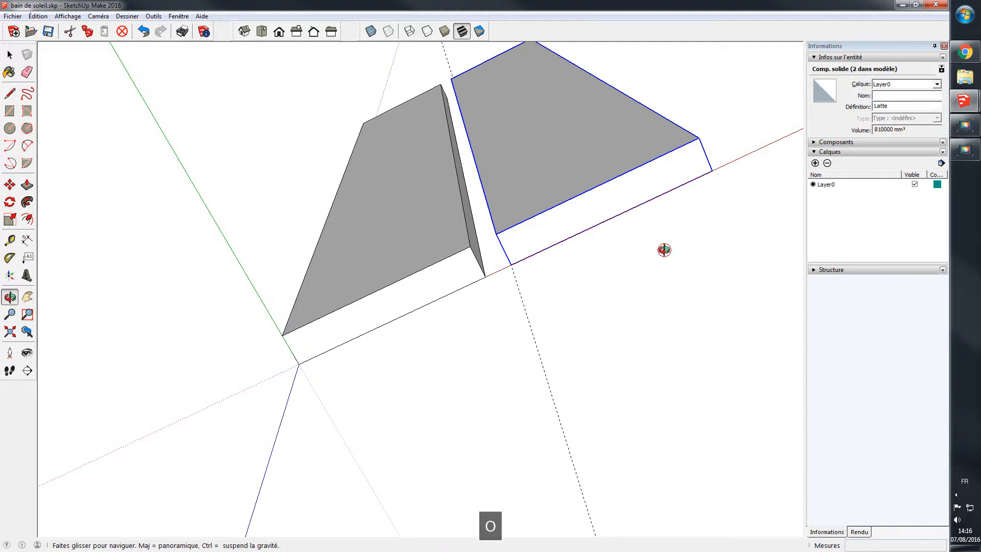
left_click_drag(663, 250, 686, 290)
left_click_drag(366, 385, 591, 128)
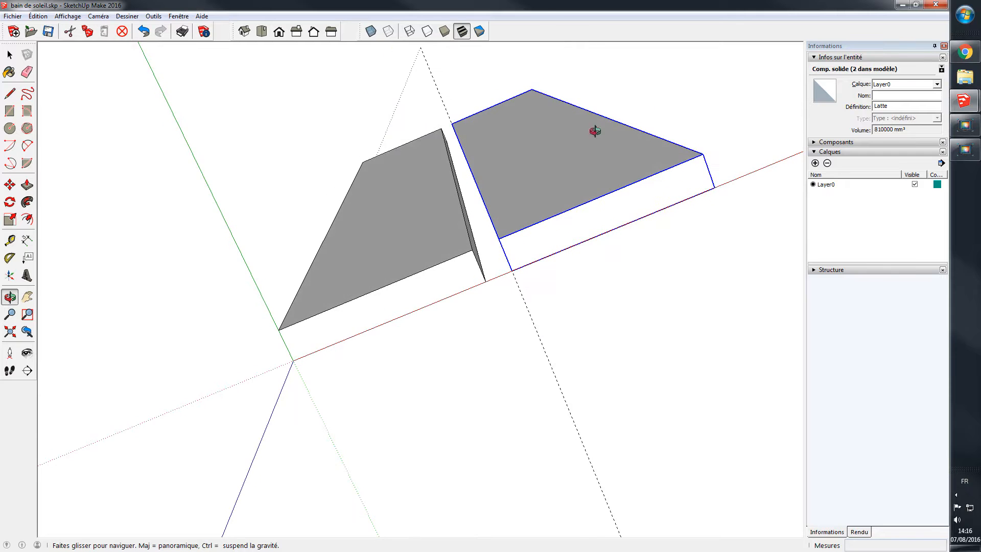
left_click_drag(778, 60, 799, 108)
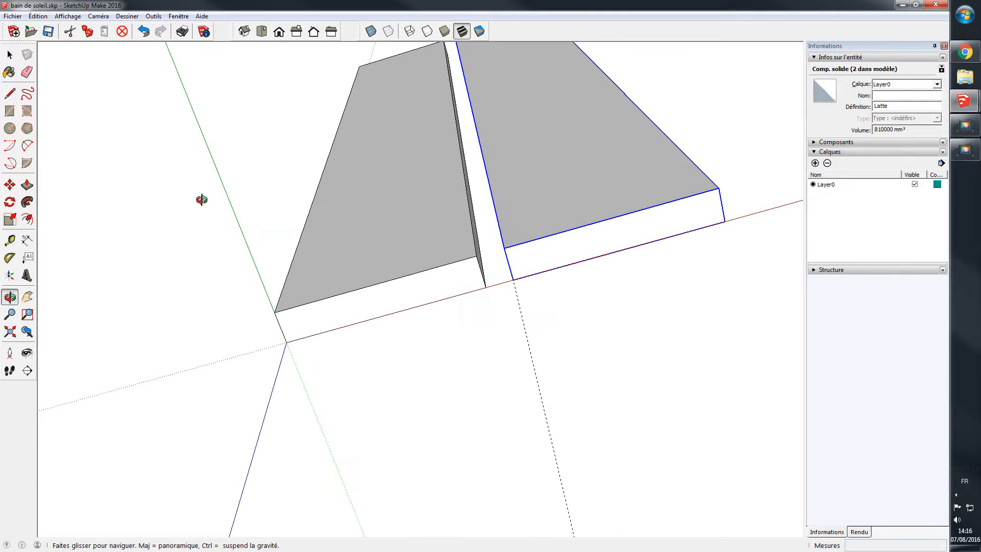
left_click_drag(722, 453, 795, 424)
left_click_drag(352, 533, 361, 509)
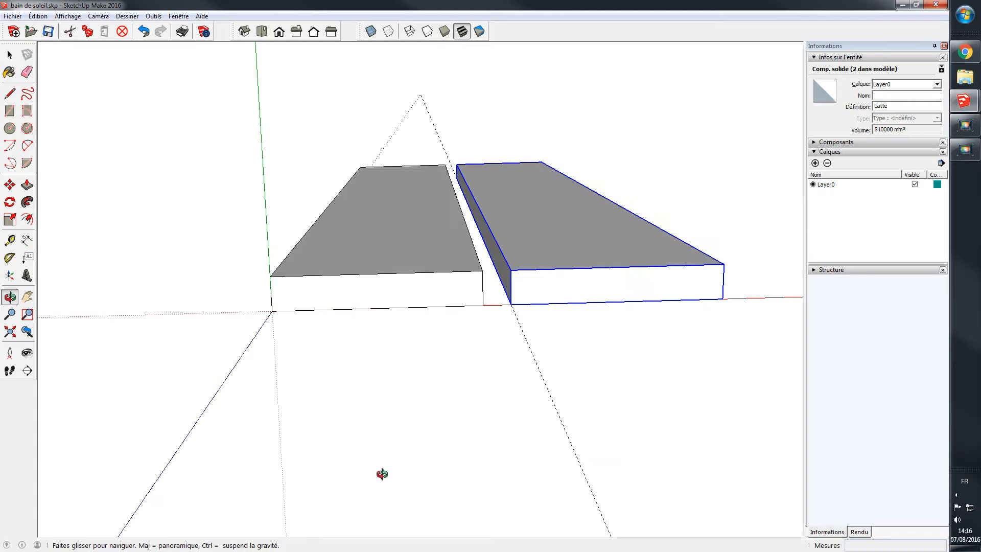
key("h")
left_click_drag(605, 360, 136, 378)
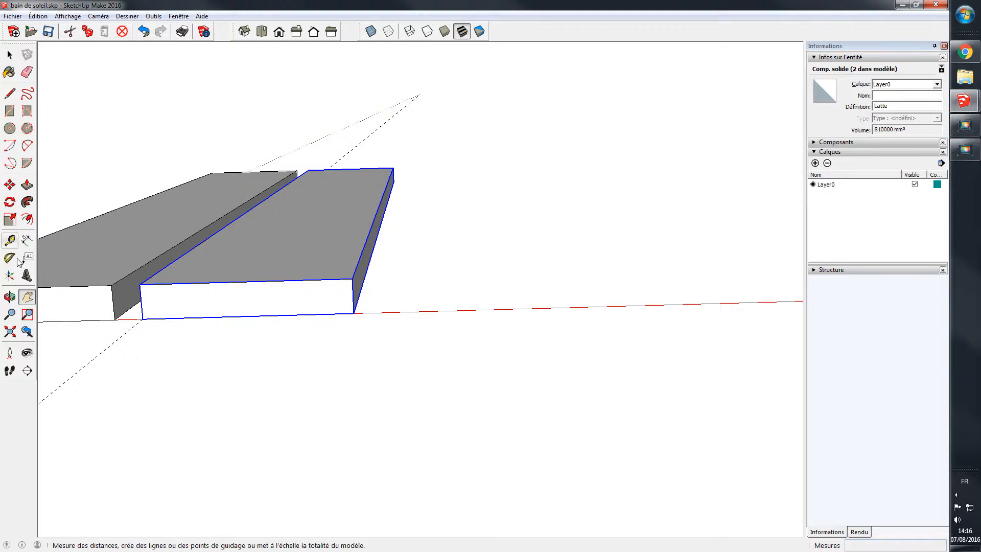
left_click(9, 241)
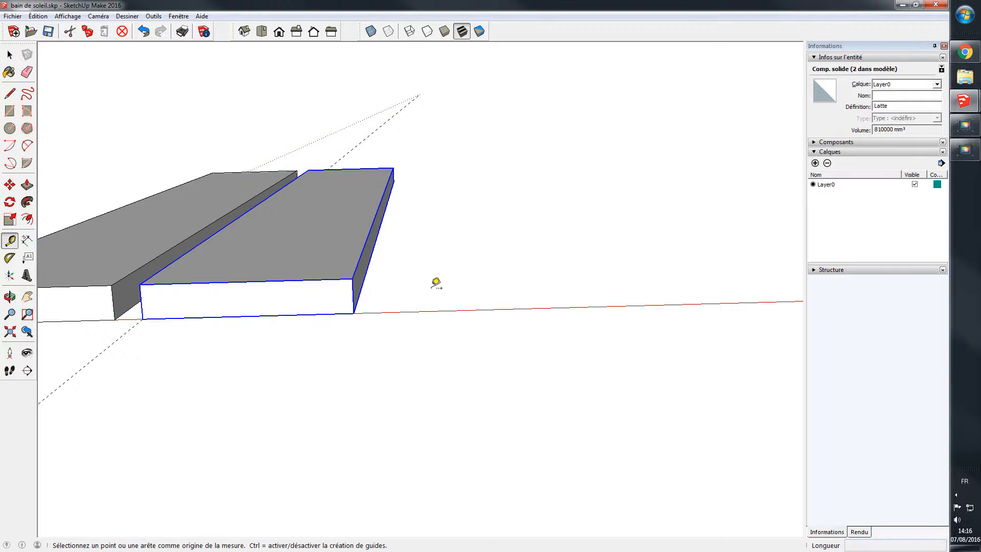
left_click(364, 282)
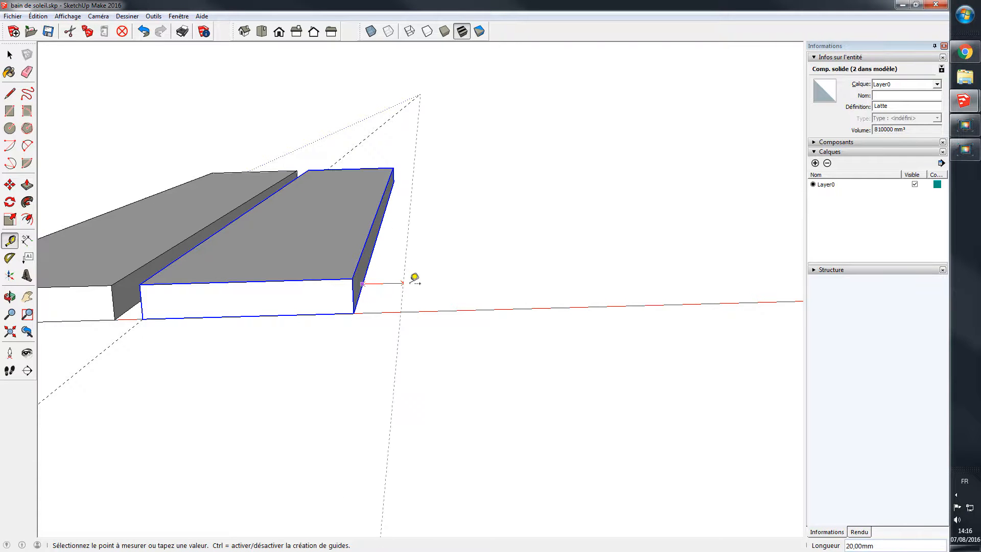
type("12")
key("Return")
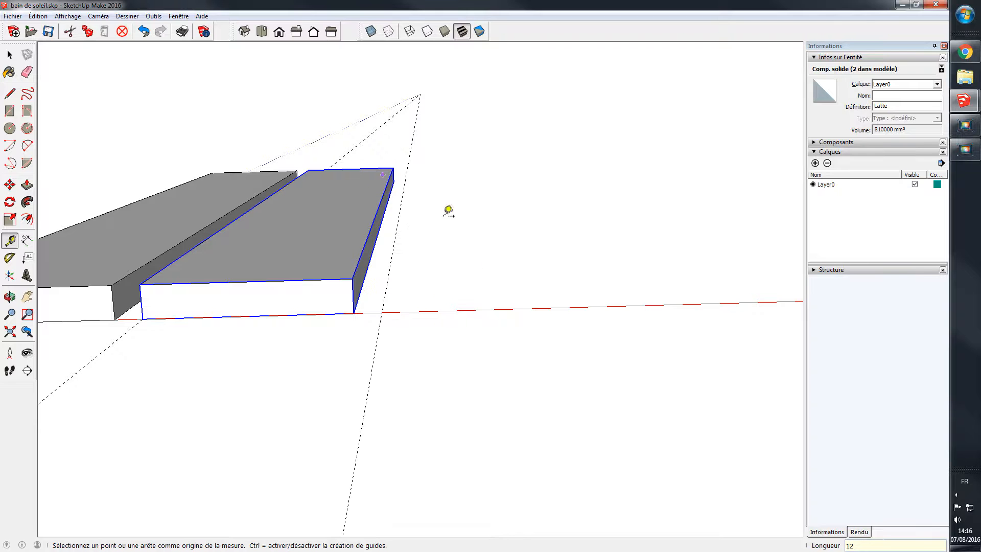
Step: Copy the second slat along the red axis from its lower corner to the new guide to form the third slat
key("m")
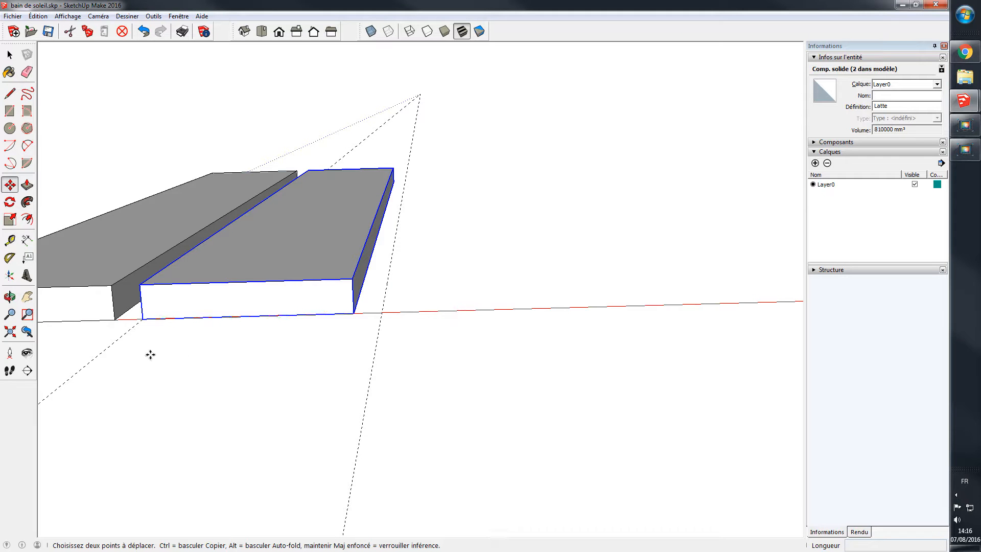
key("ctrl")
left_click(142, 319)
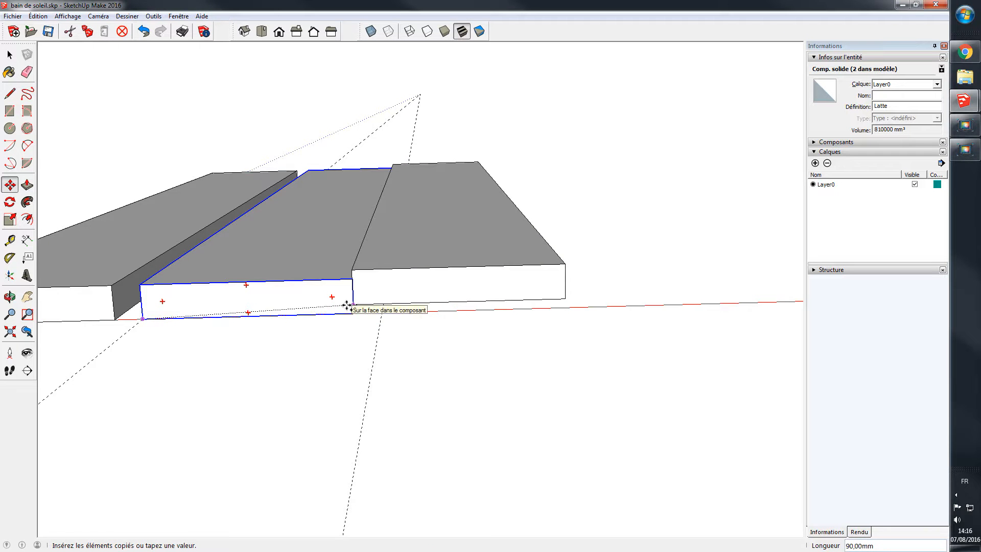
key("Right")
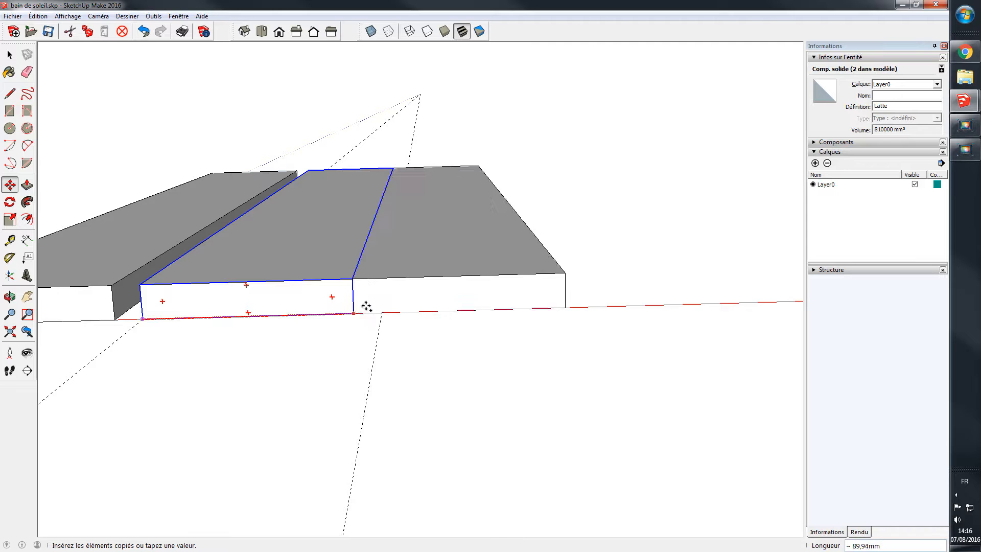
left_click(373, 368)
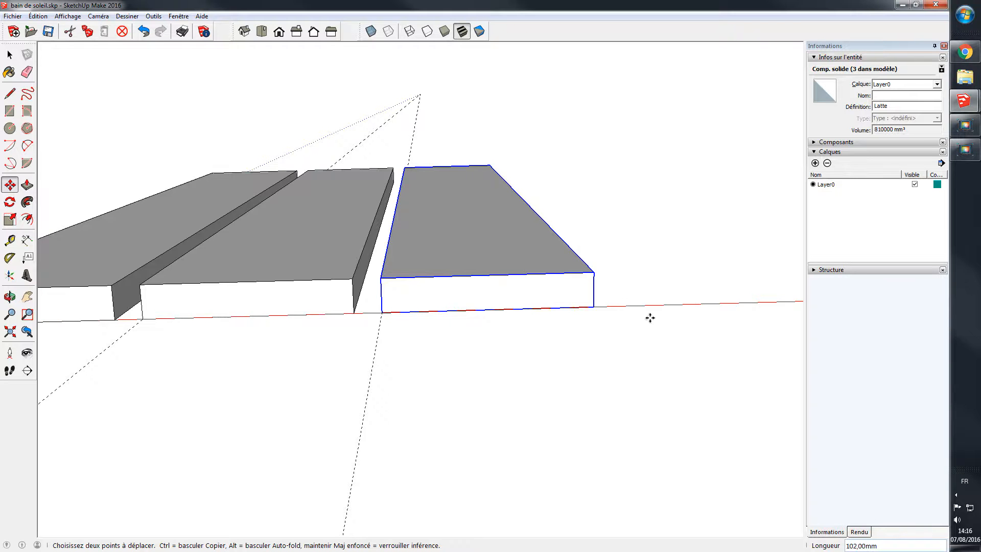
Step: Place a guide 12 mm along the red axis beyond the outer long edge of the third slat
key("m")
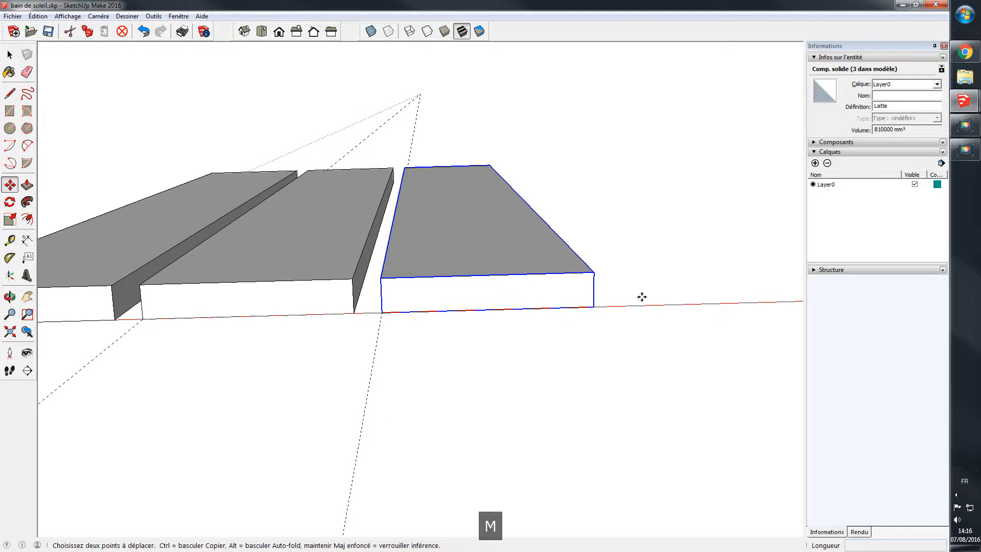
key("h")
left_click_drag(646, 291, 205, 315)
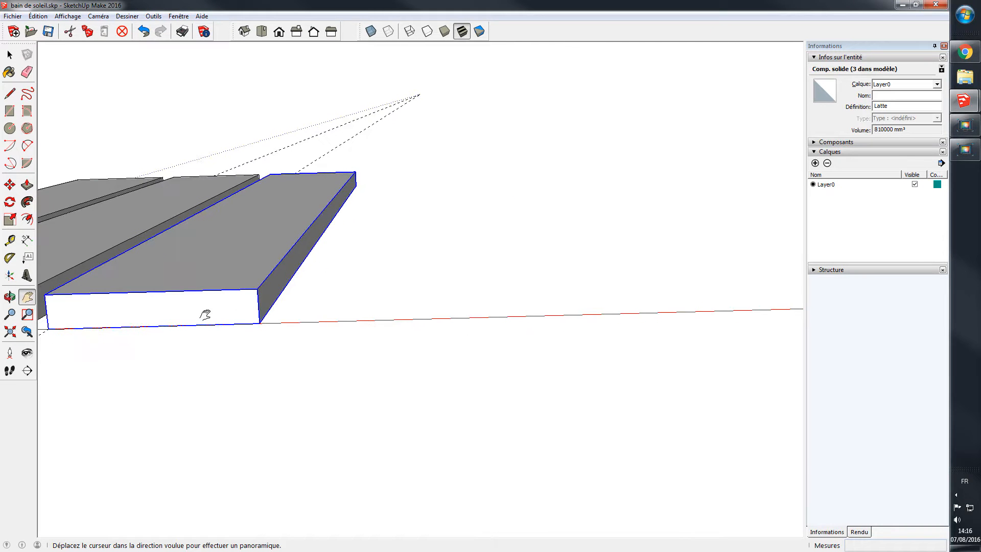
left_click(9, 242)
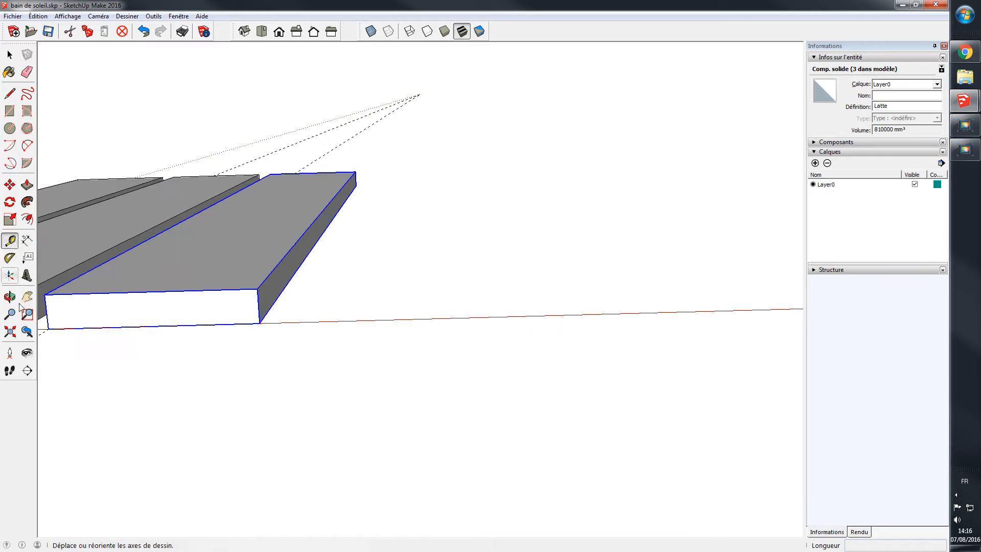
left_click(281, 291)
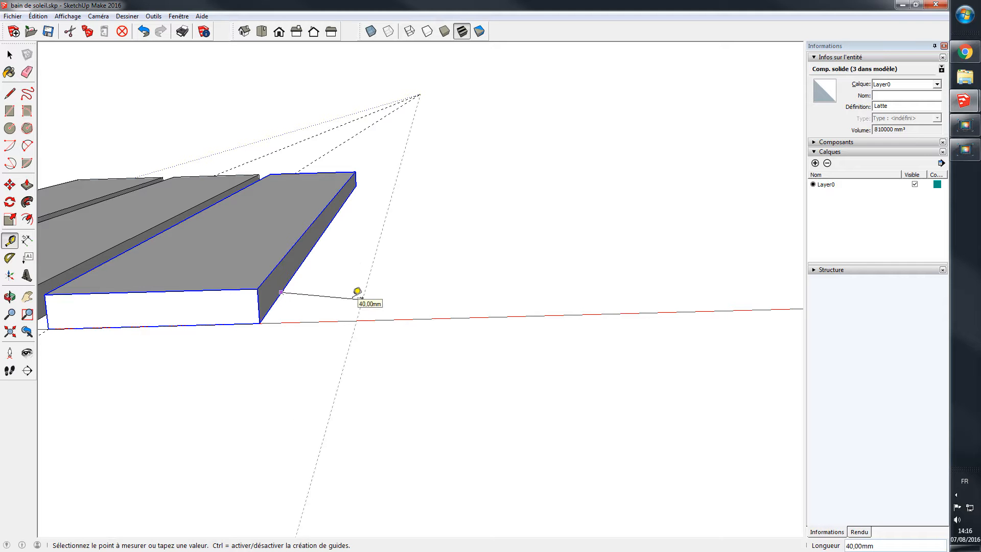
key("Right")
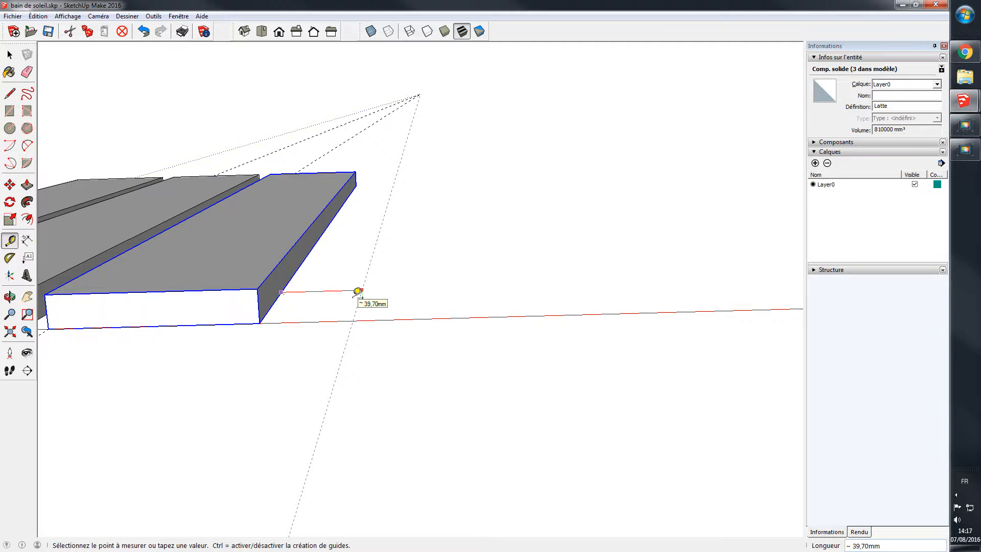
type("12")
key("Return")
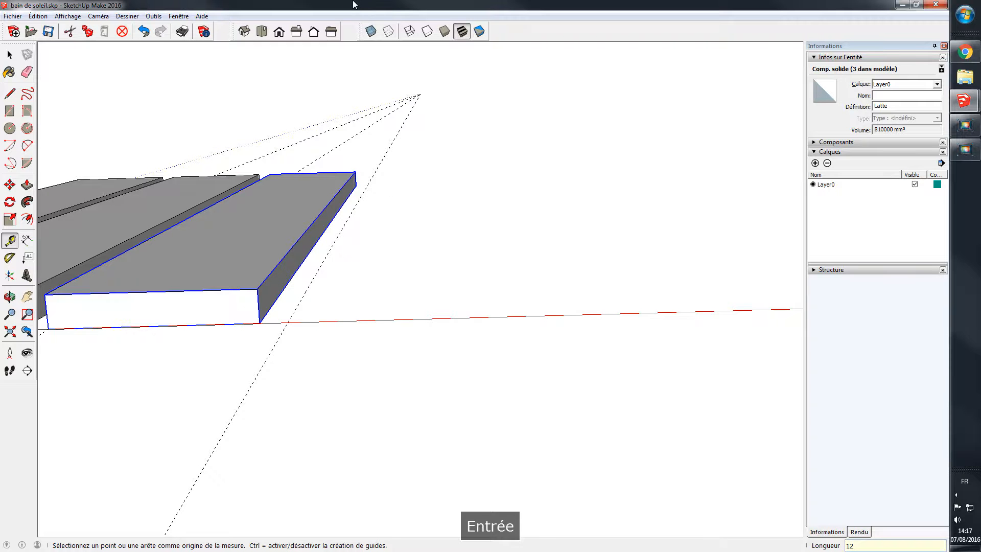
Step: Copy the third slat along the red axis from its lower corner to the new guide to form the fourth slat
key("m")
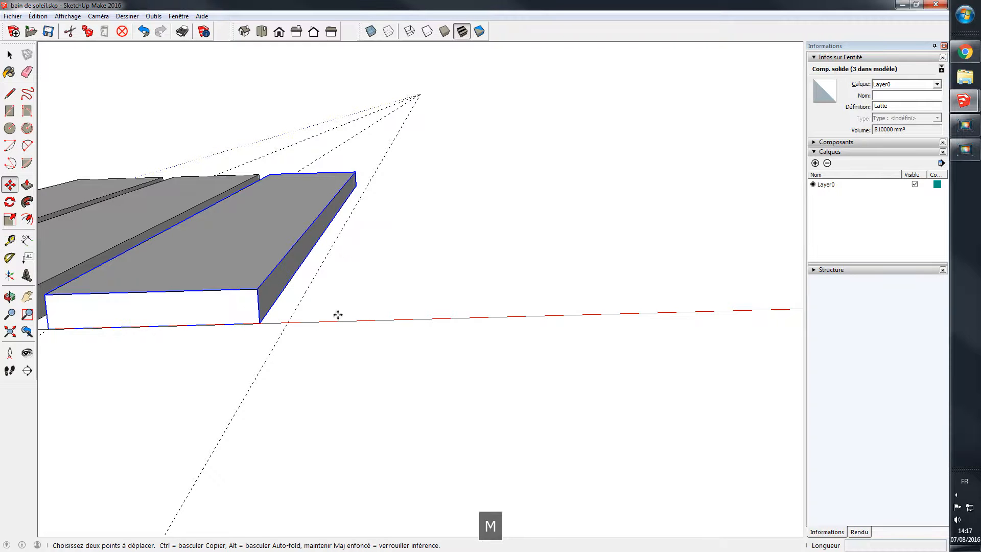
left_click(49, 329)
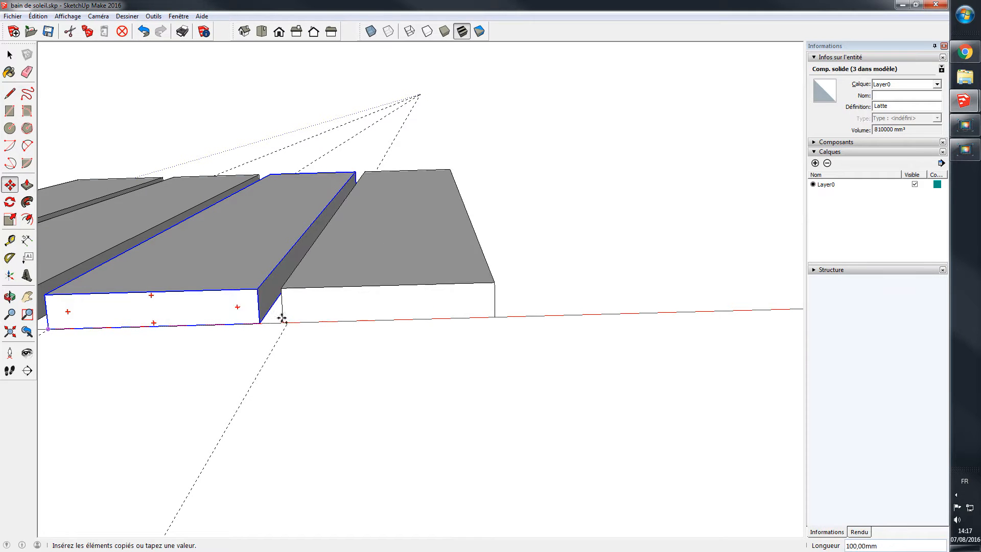
left_click(283, 320)
key("Right")
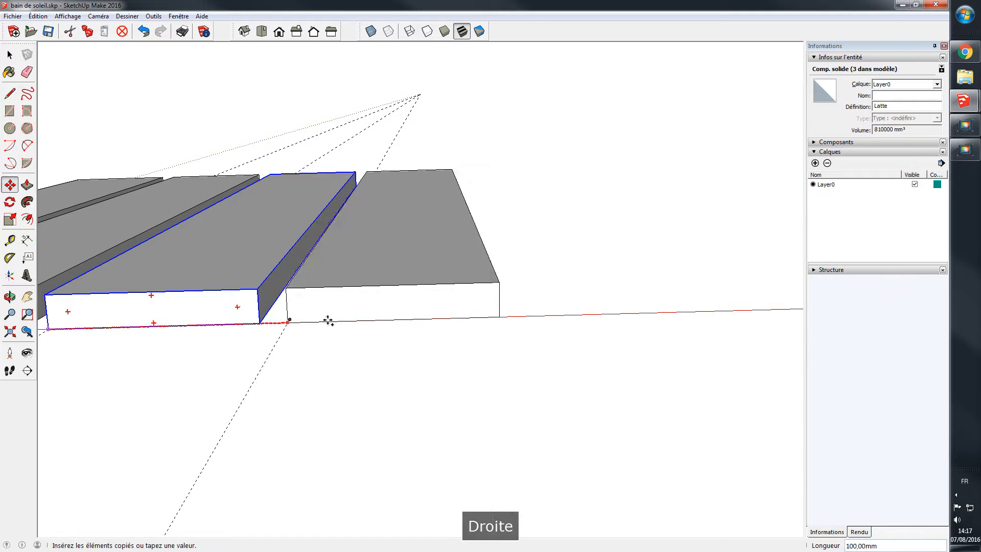
left_click(248, 391)
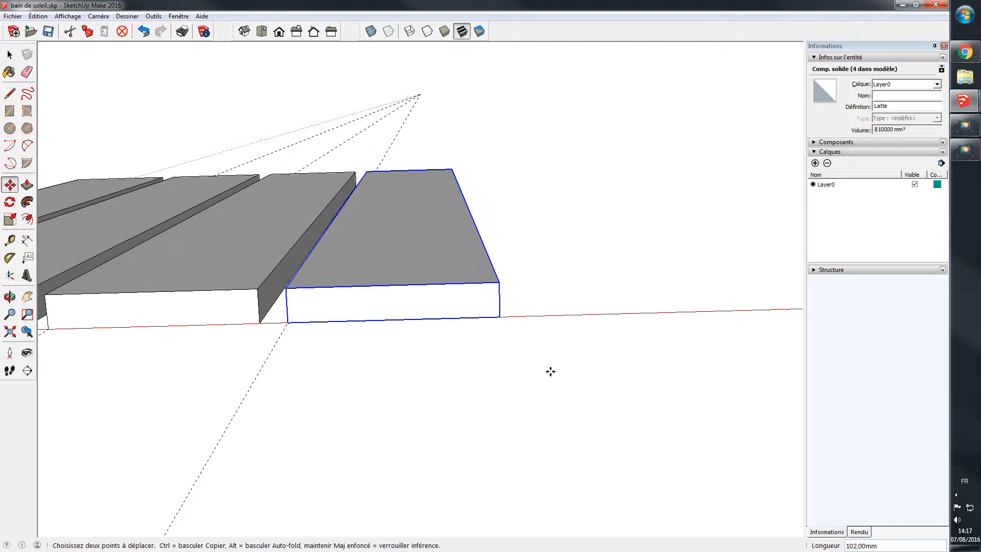
Step: Place a guide 12 mm along the red axis beyond the outer long edge of the fourth slat
key("h")
left_click_drag(532, 397, 229, 390)
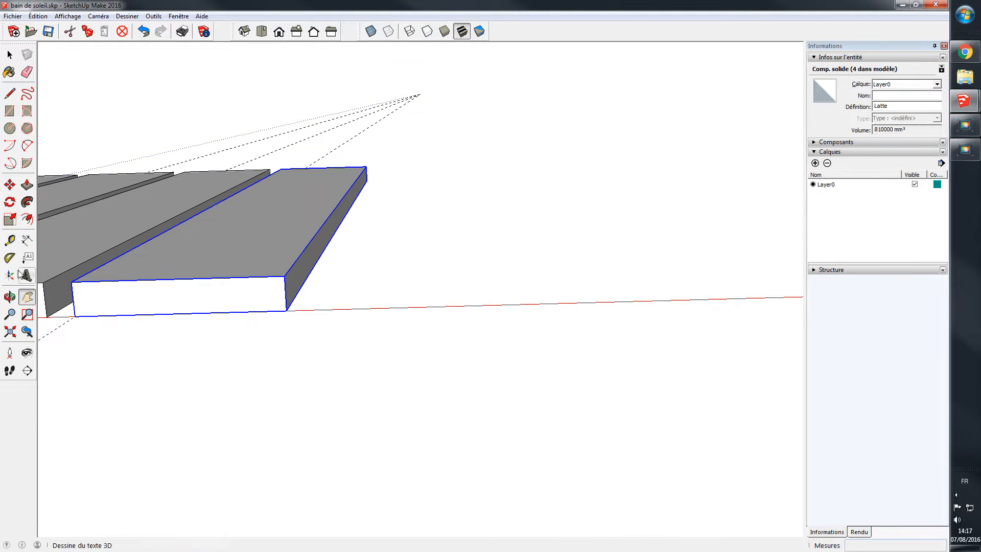
left_click(10, 239)
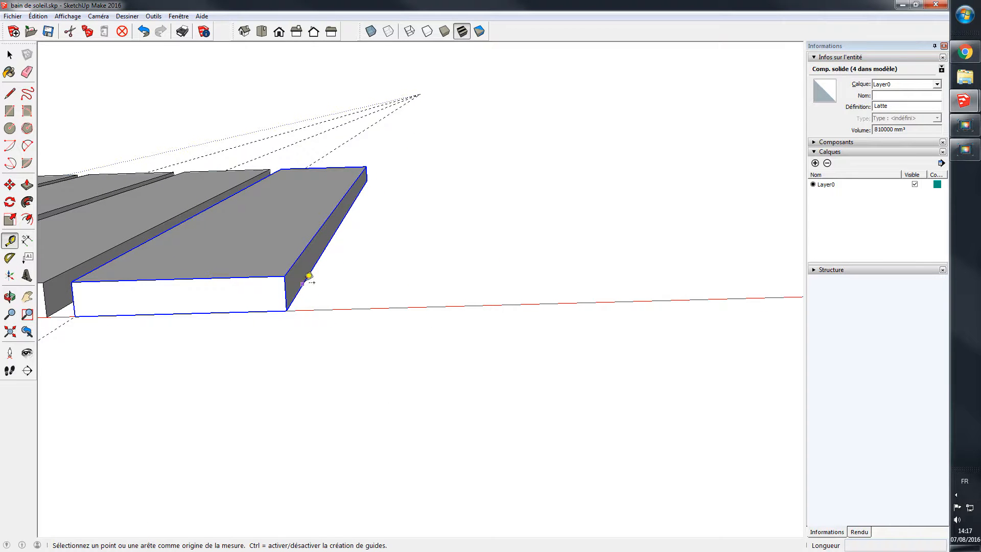
left_click(309, 275)
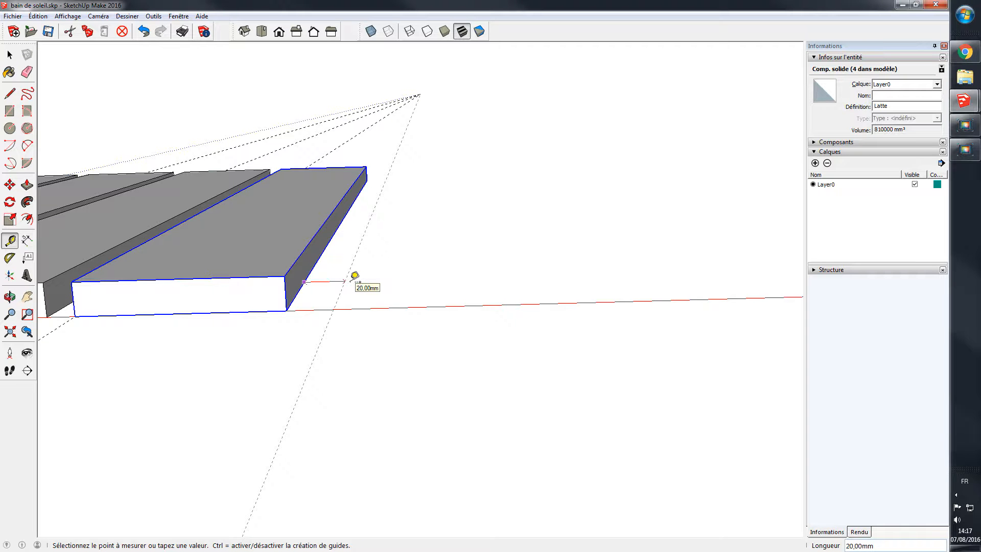
type("12")
key("Return")
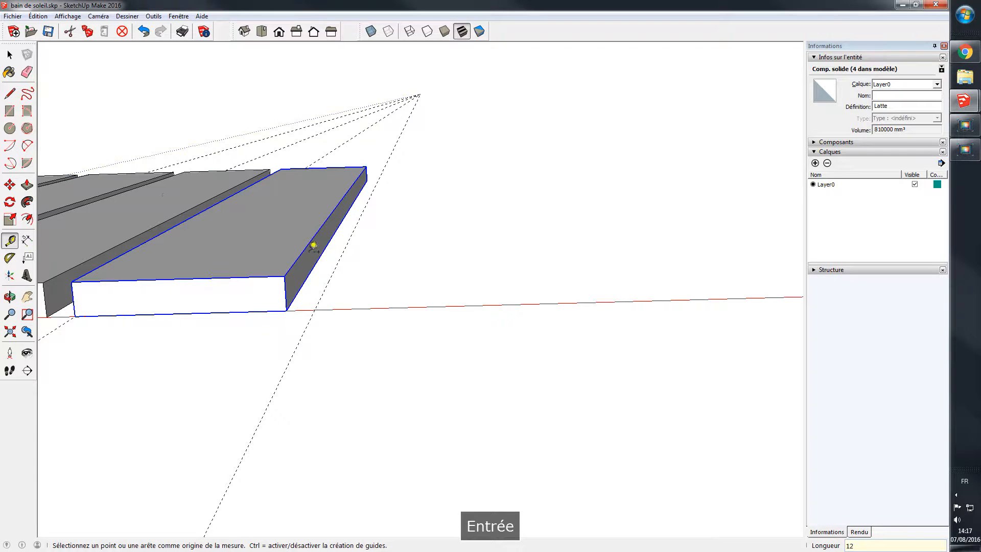
Step: Copy the fourth slat along the red axis from its lower corner to the new guide to form the fifth slat
key("m")
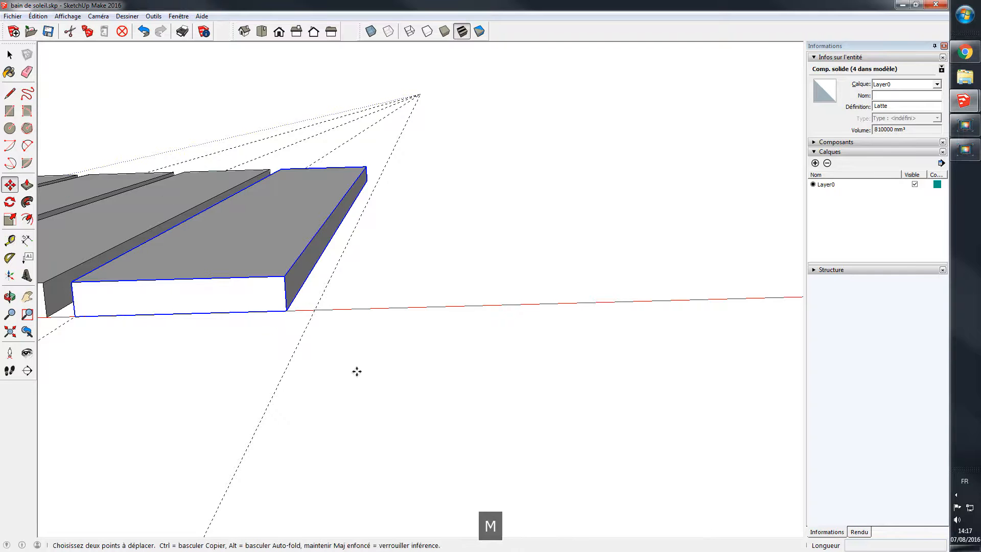
key("ctrl")
left_click(75, 318)
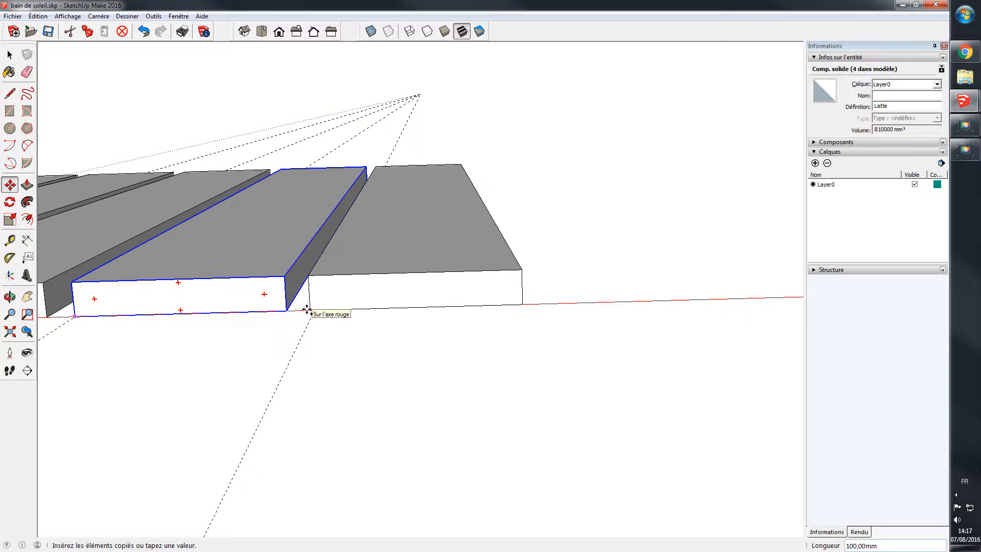
key("Right")
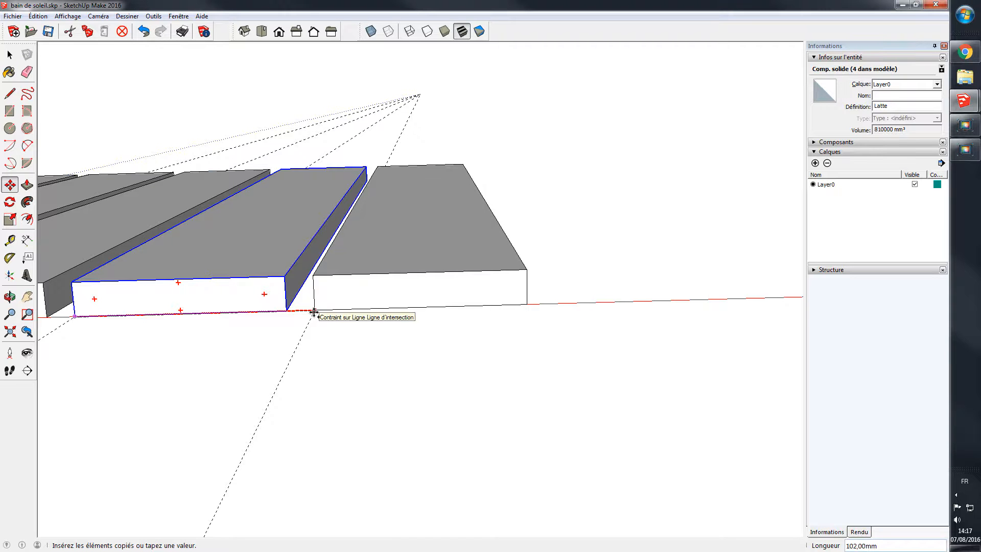
left_click(314, 309)
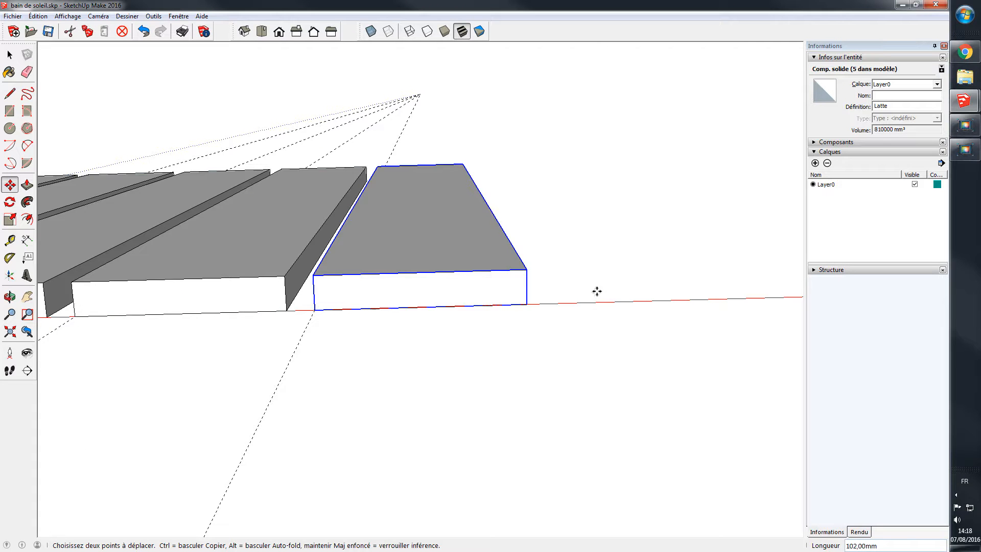
Step: Place a guide 12 mm along the red axis beyond the outer long edge of the fifth slat
key("o")
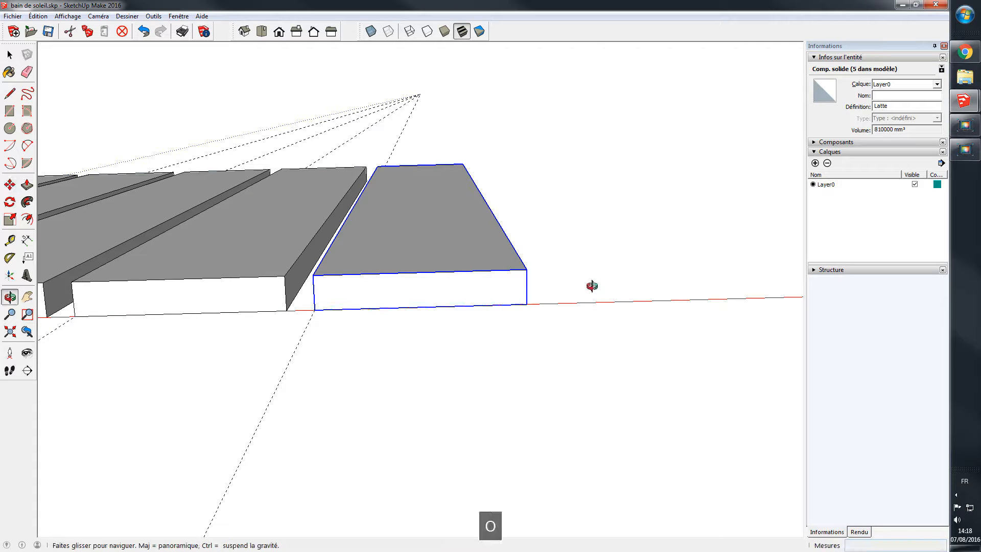
key("h")
left_click_drag(607, 279, 293, 279)
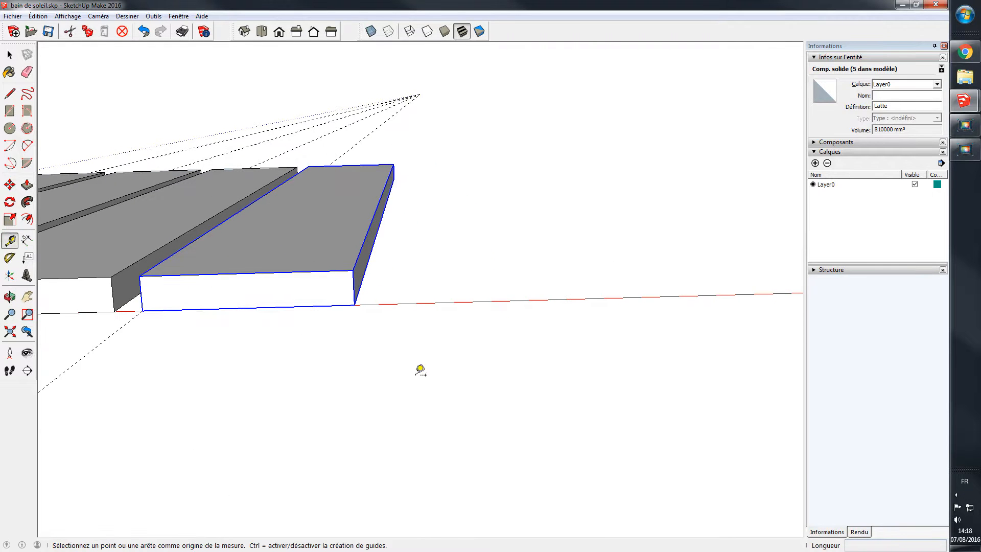
left_click(9, 240)
left_click(362, 278)
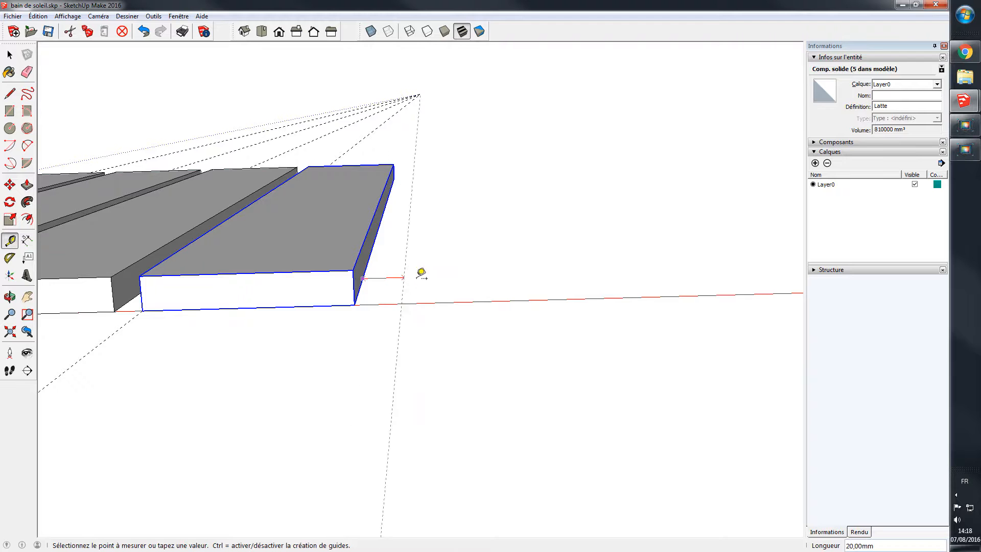
type("12")
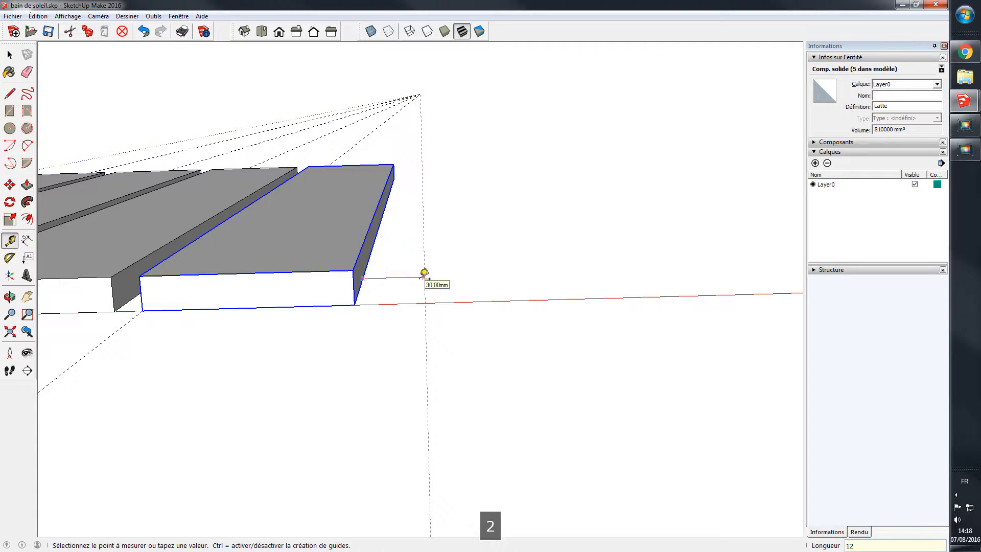
key("Return")
Step: Copy the fifth slat along the red axis from its lower corner to the new guide to form the sixth slat
key("m")
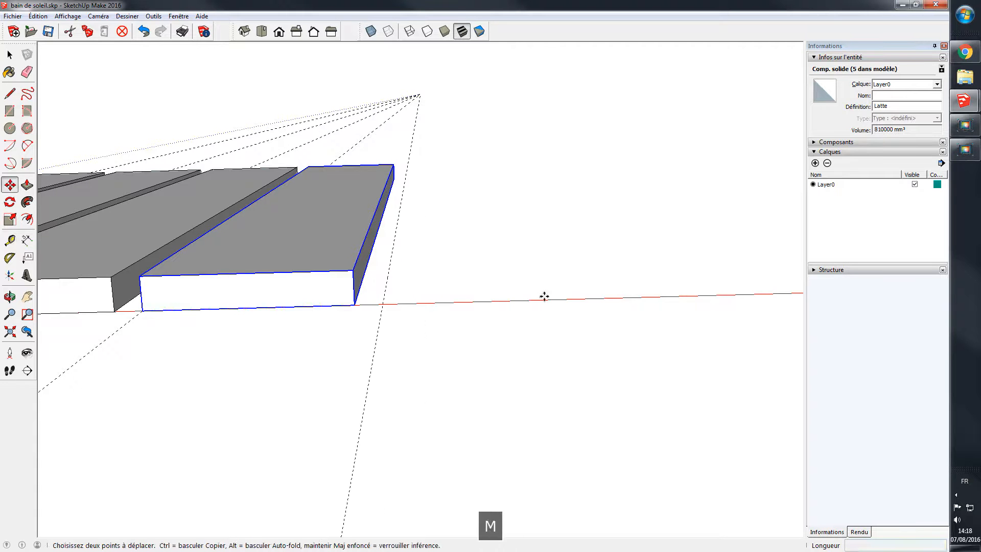
key("ctrl")
left_click(143, 311)
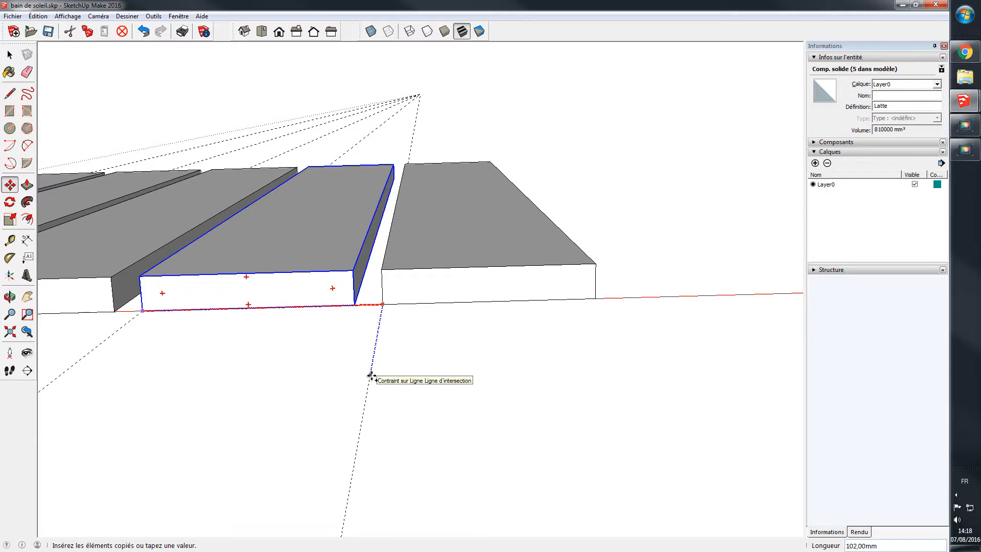
left_click(370, 377)
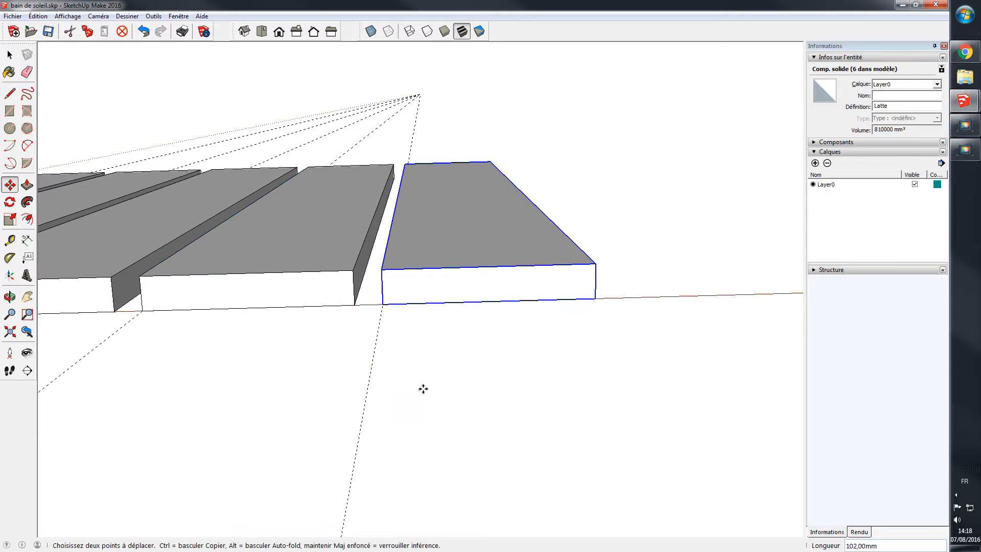
Step: Delete the guide at the gap between the first and second slats
scroll(401, 376, "down", 2)
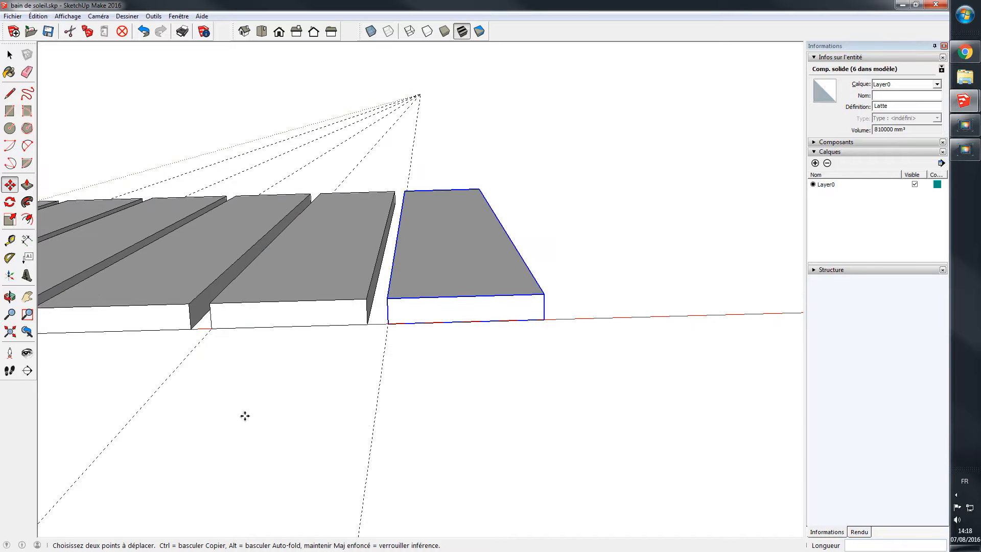
scroll(245, 414, "down", 1)
scroll(194, 427, "down", 1)
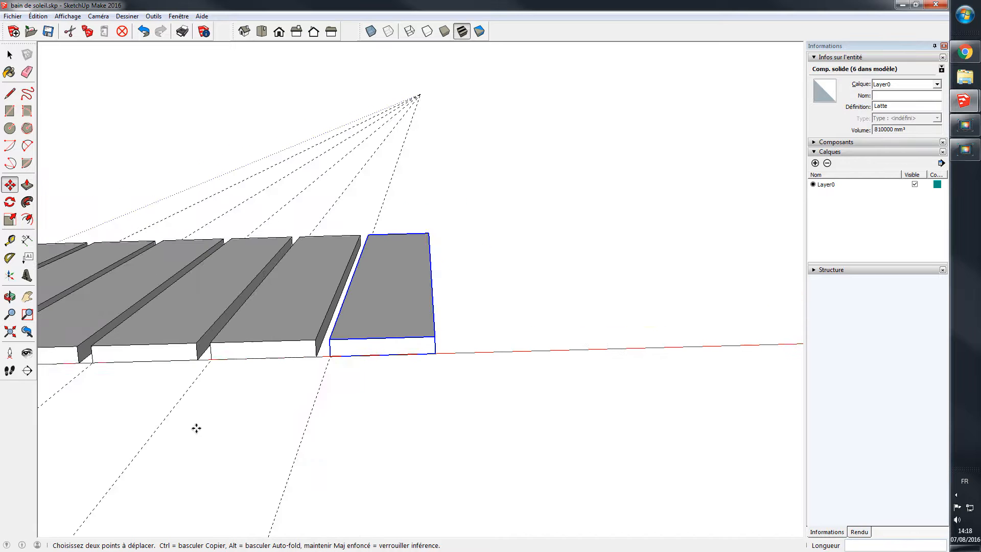
scroll(195, 437, "up", 2)
scroll(193, 445, "down", 2)
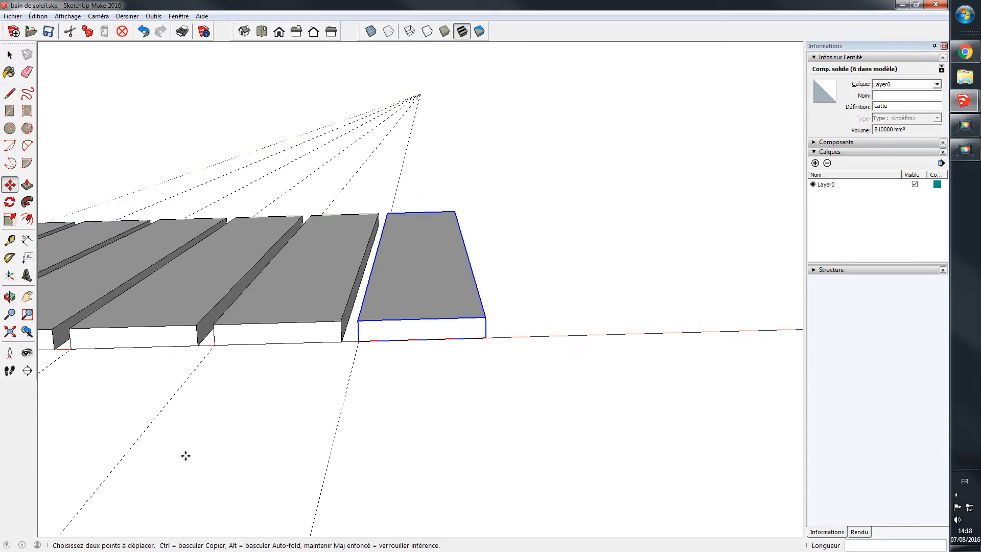
key("h")
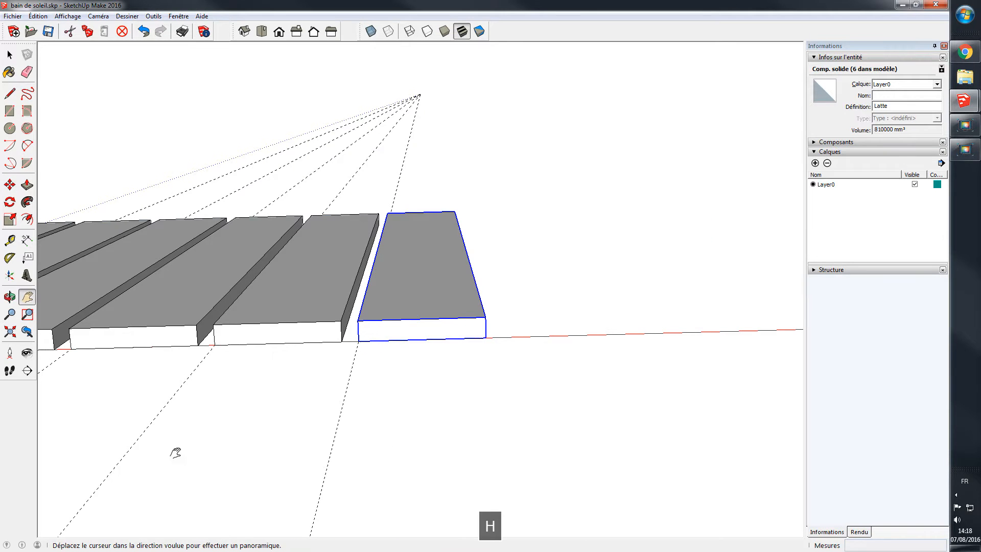
left_click_drag(125, 424, 511, 359)
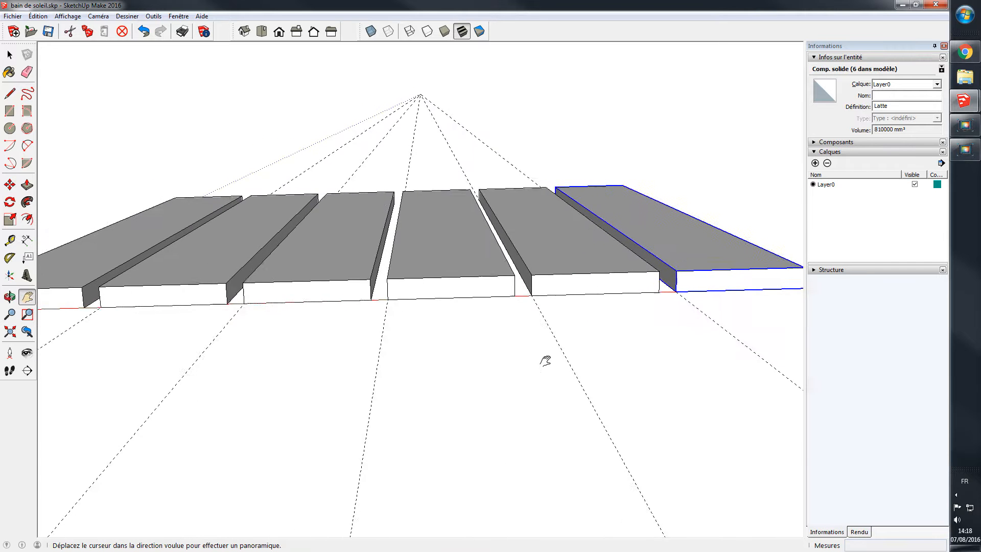
scroll(537, 363, "down", 2)
scroll(533, 363, "up", 1)
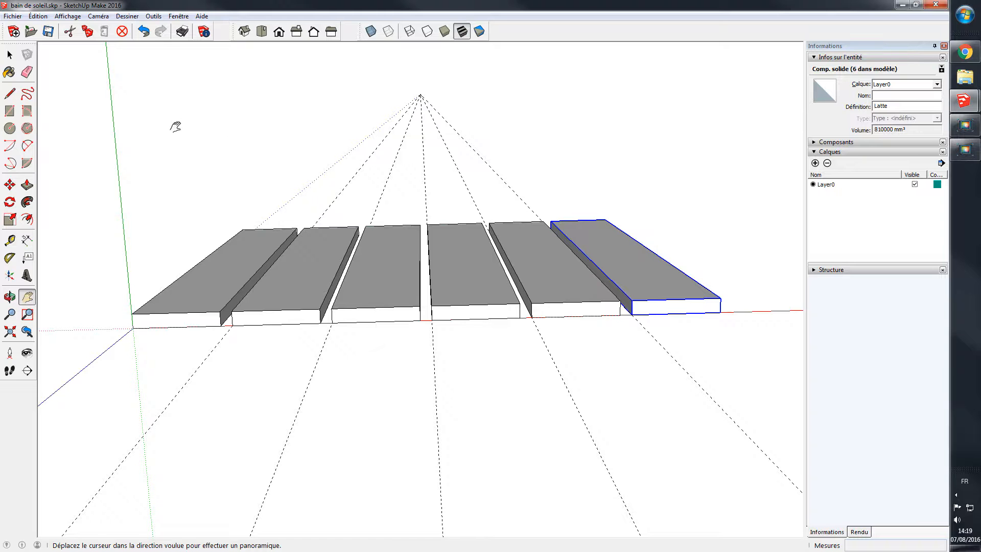
key("space")
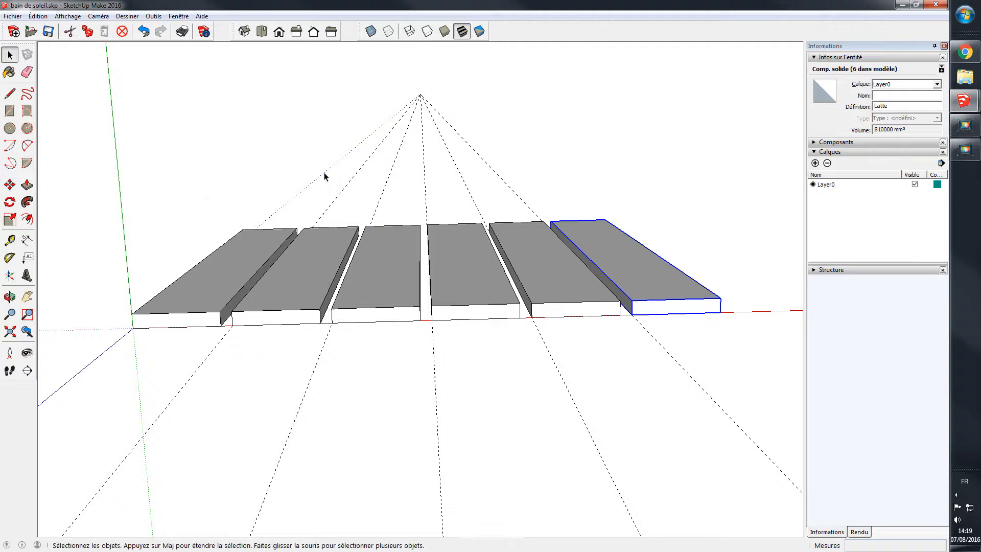
left_click(348, 186)
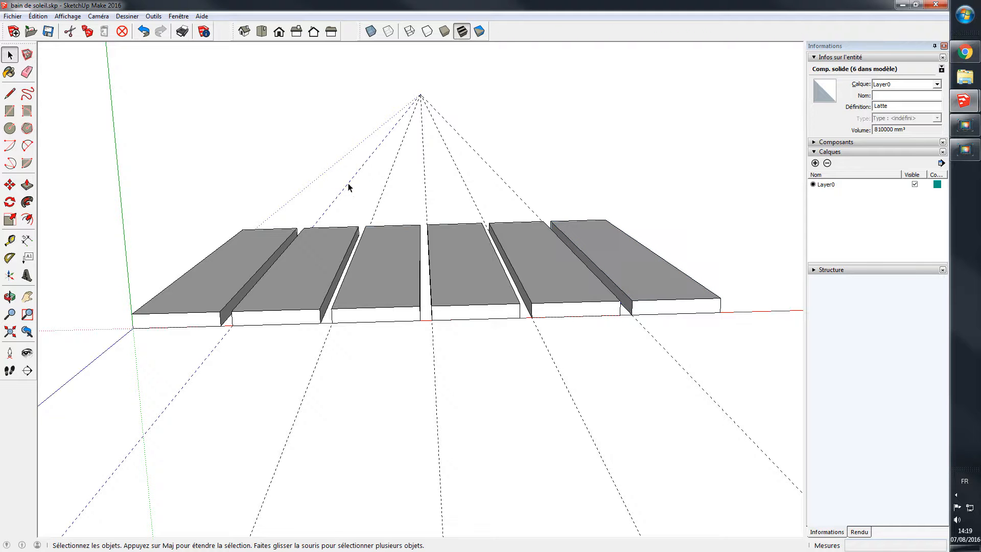
key("Delete")
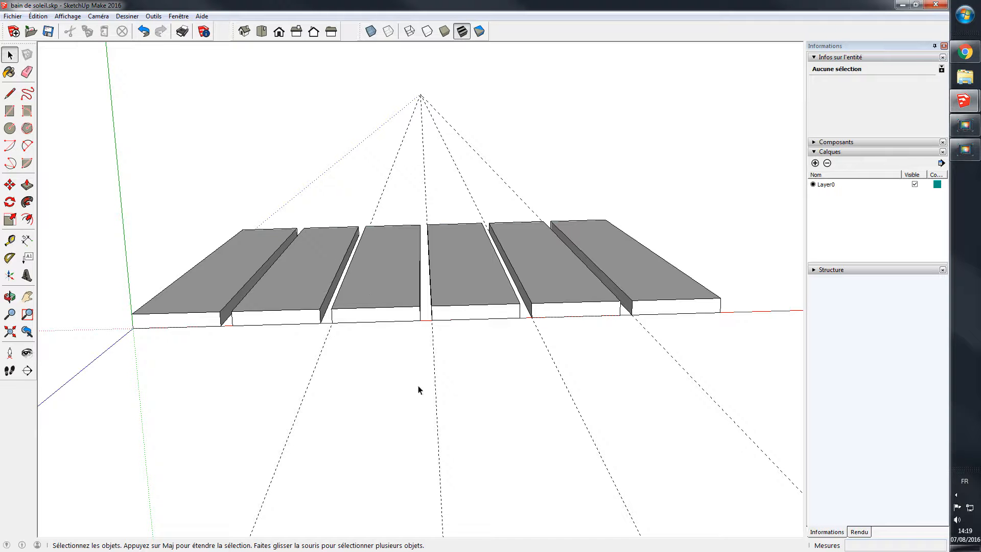
Step: Remove all remaining guides at once and undo that removal
left_click(36, 18)
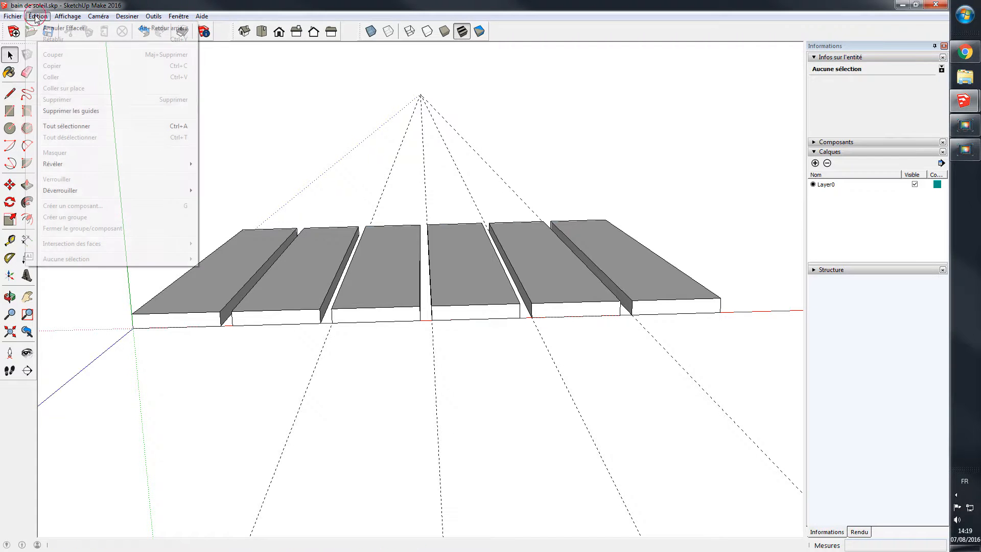
left_click(75, 112)
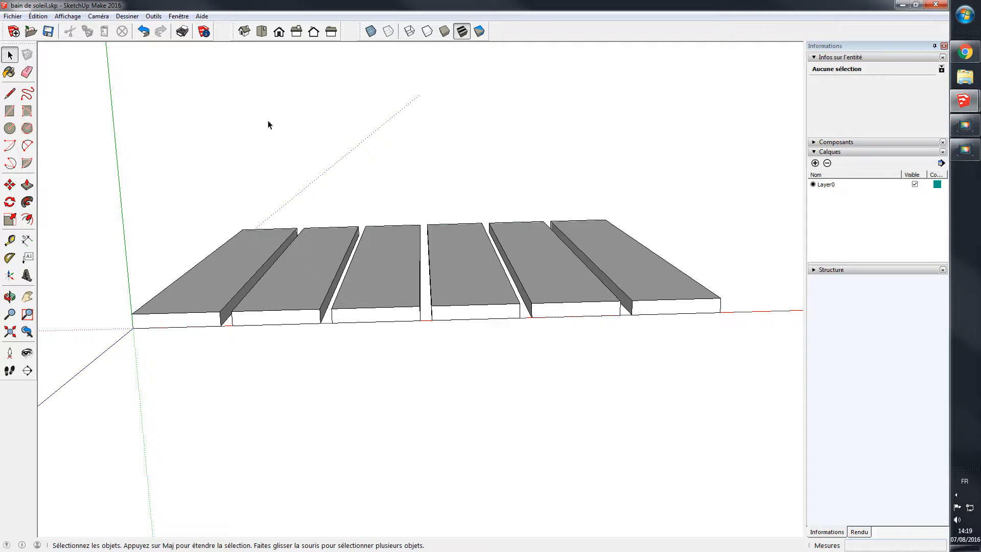
left_click(37, 15)
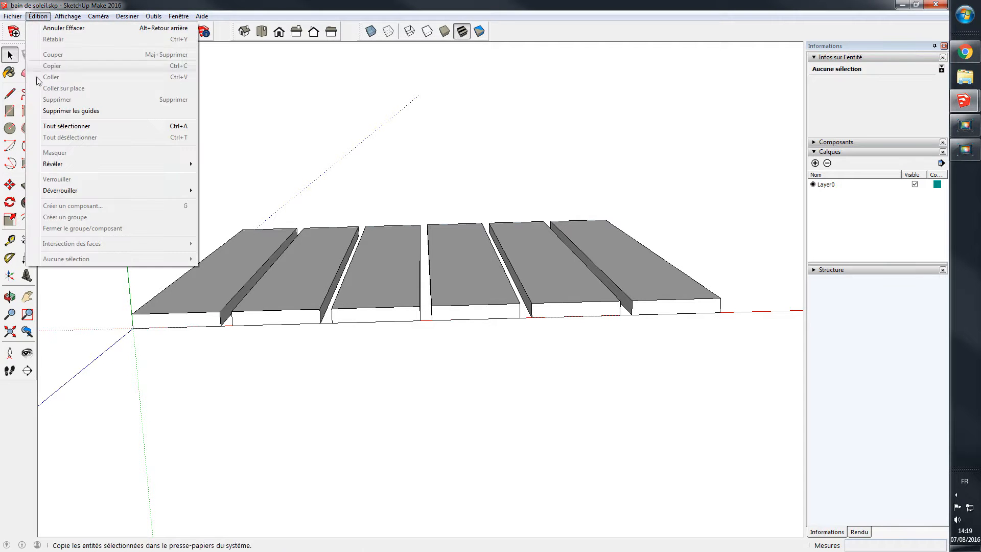
left_click(345, 32)
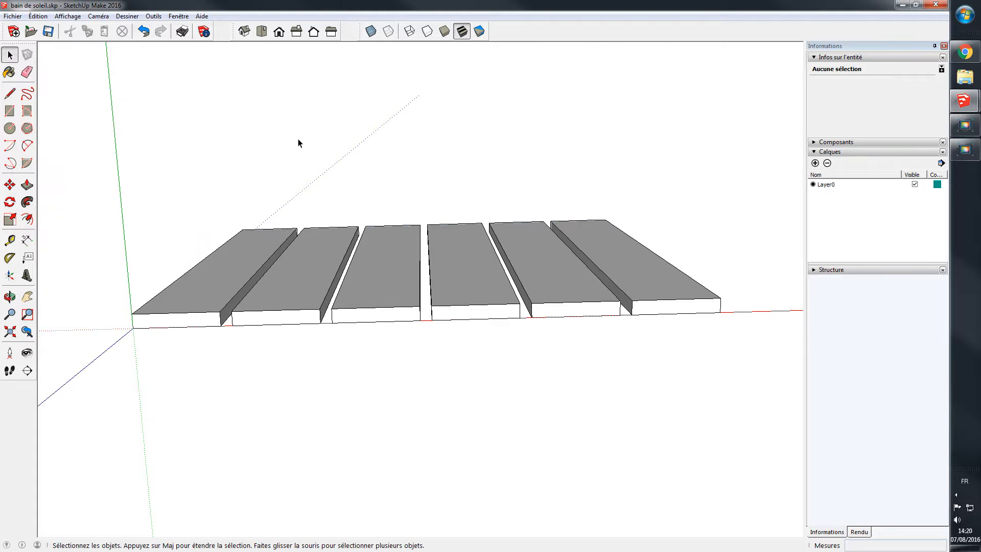
key("ctrl+z")
Step: Open the keyboard shortcut preferences and filter the function list by "guide"
left_click(178, 17)
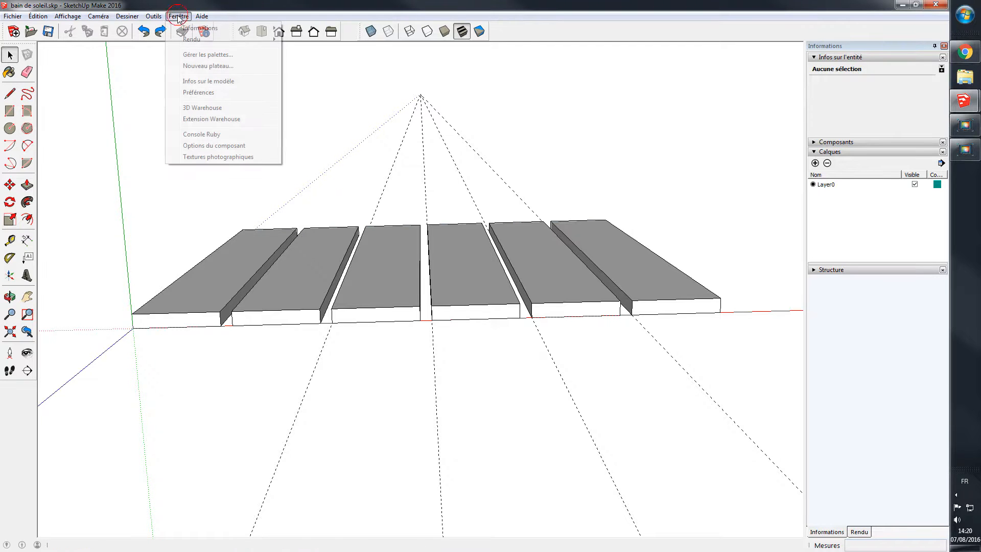
left_click(199, 94)
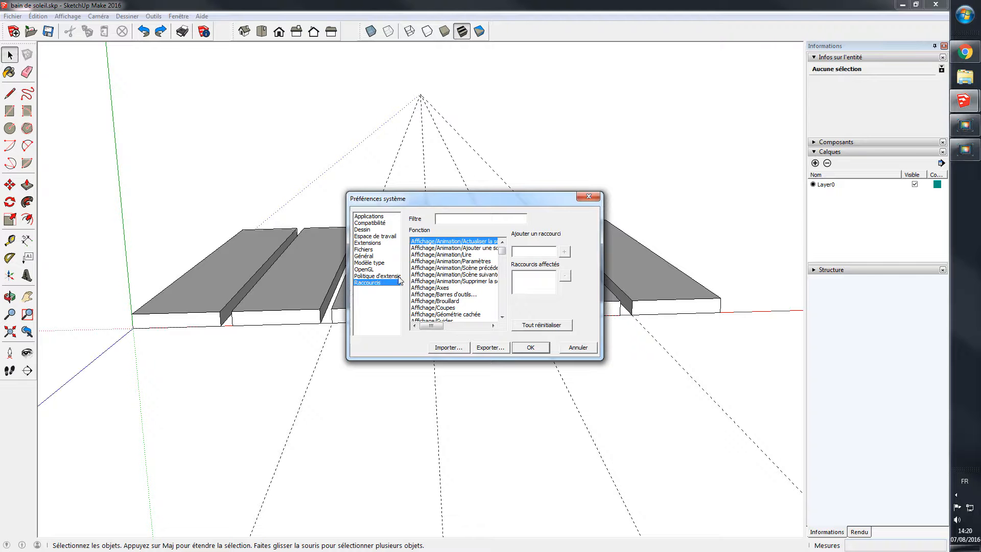
left_click(503, 252)
mouse_move(503, 252)
left_mouse_down()
mouse_move(503, 313)
mouse_move(500, 249)
left_mouse_up()
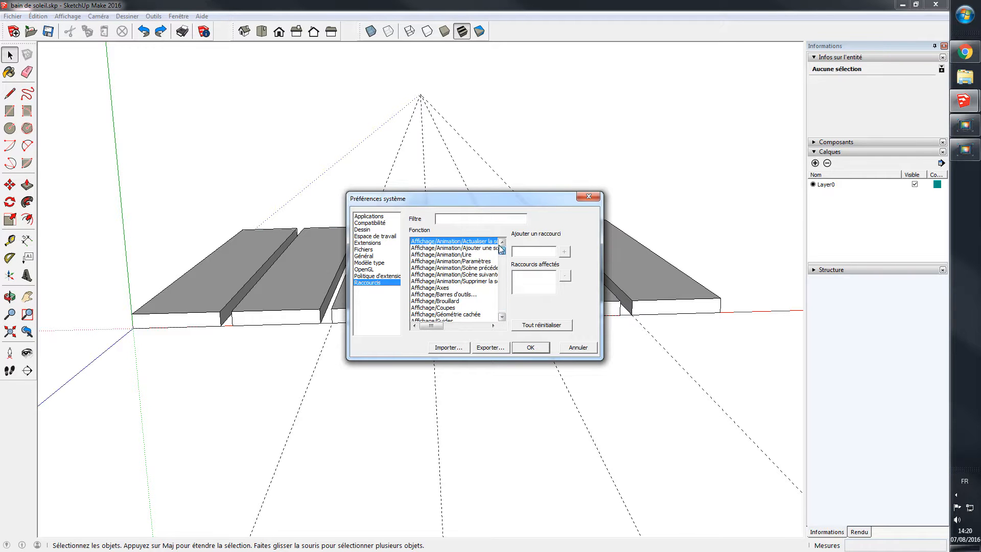
left_click(472, 218)
type("guide")
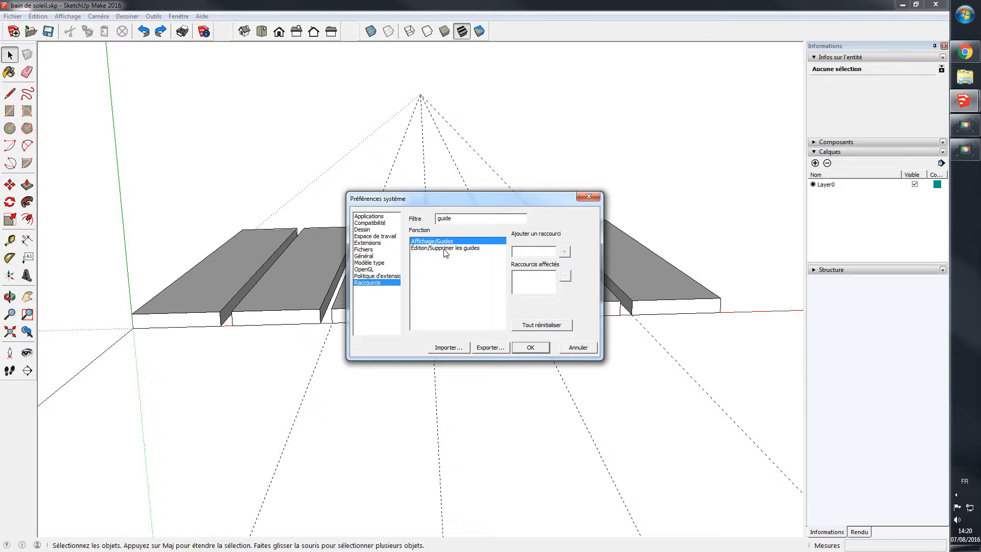
Step: Assign the shortcut Ctrl+G to the Édition/Supprimer les guides function and accept the preferences
left_click(444, 249)
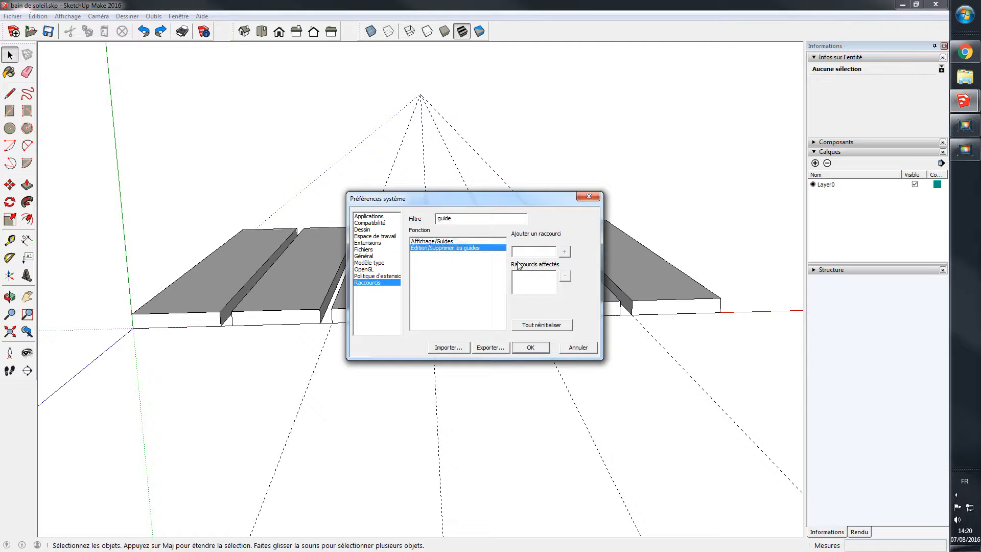
left_click(530, 252)
key("ctrl+g")
left_click(565, 253)
left_click(530, 348)
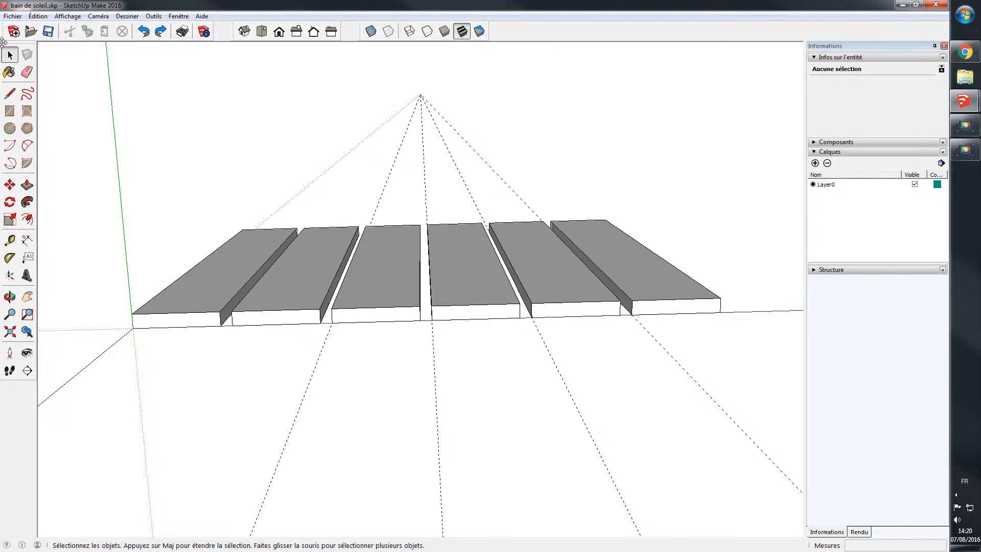
Step: Check the shortcut assigned to Supprimer les guides, remove all guides with it and save the model
left_click(38, 15)
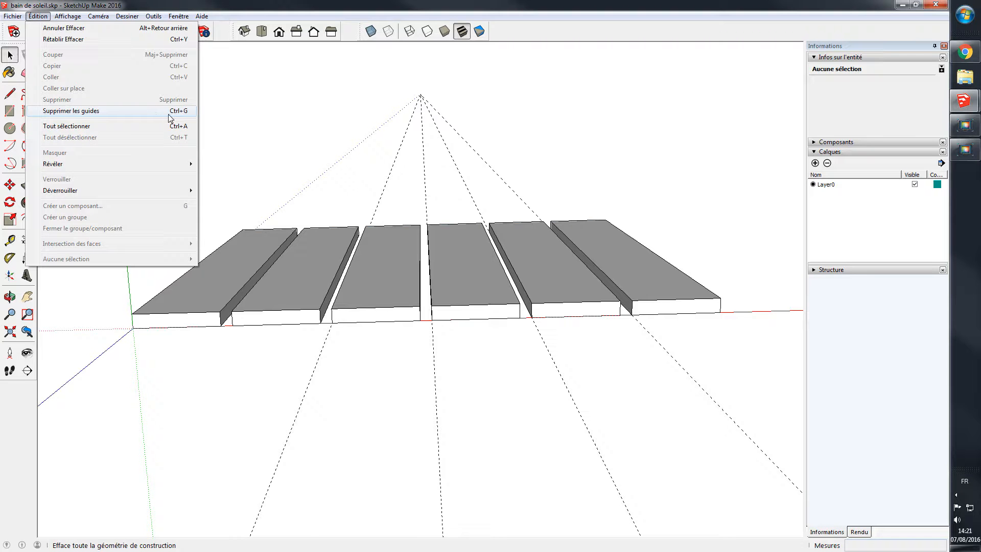
left_click(304, 103)
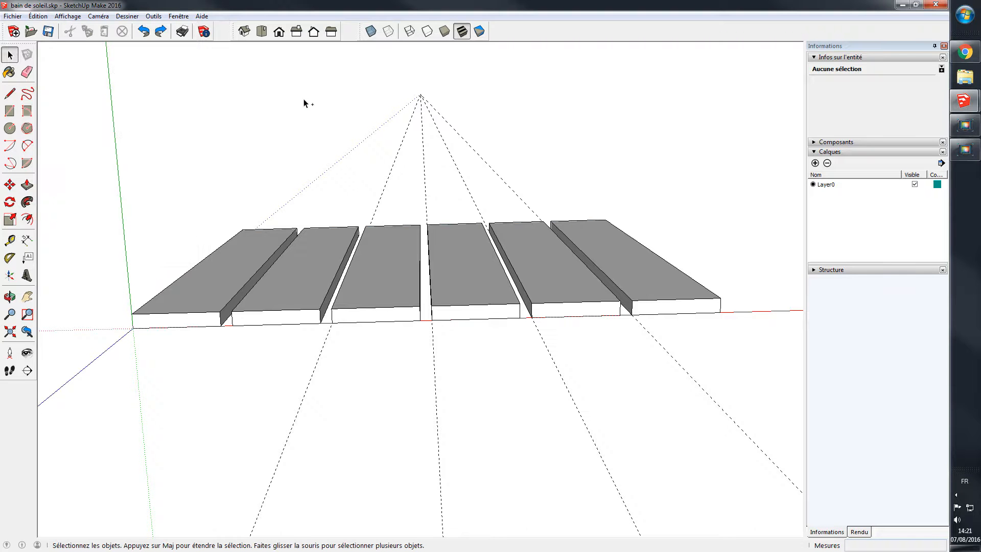
key("ctrl+g")
key("ctrl+s")
Step: Try crossing selections over some and all of the slats, clearing the selection after each one
left_click_drag(770, 412, 461, 272)
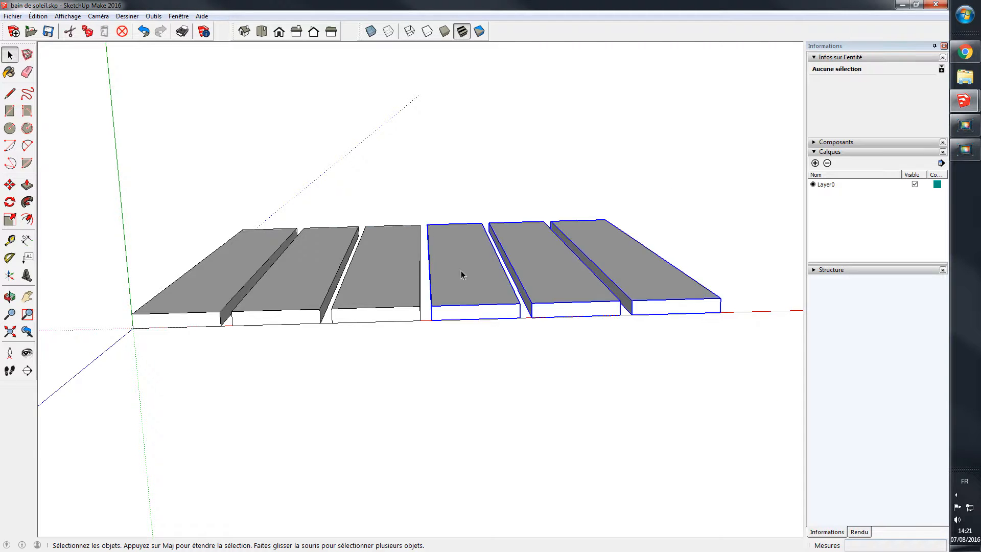
left_click(606, 380)
left_click_drag(756, 398, 217, 204)
left_click(501, 414)
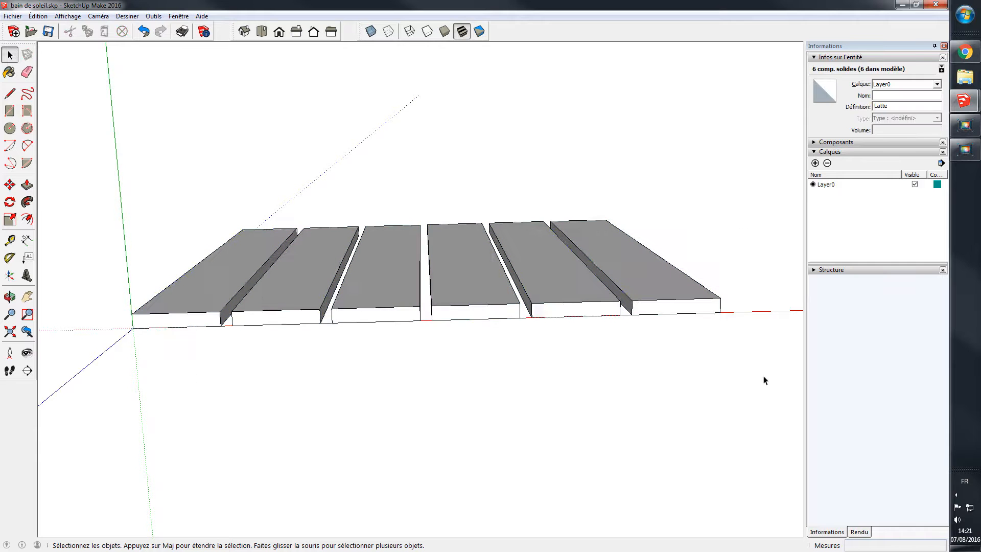
left_click_drag(750, 362, 229, 213)
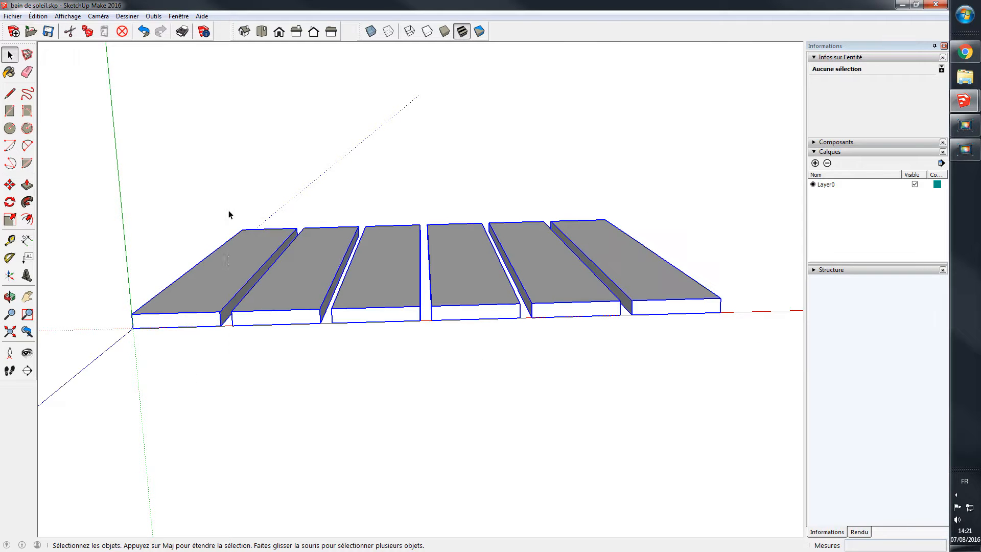
left_click(322, 348)
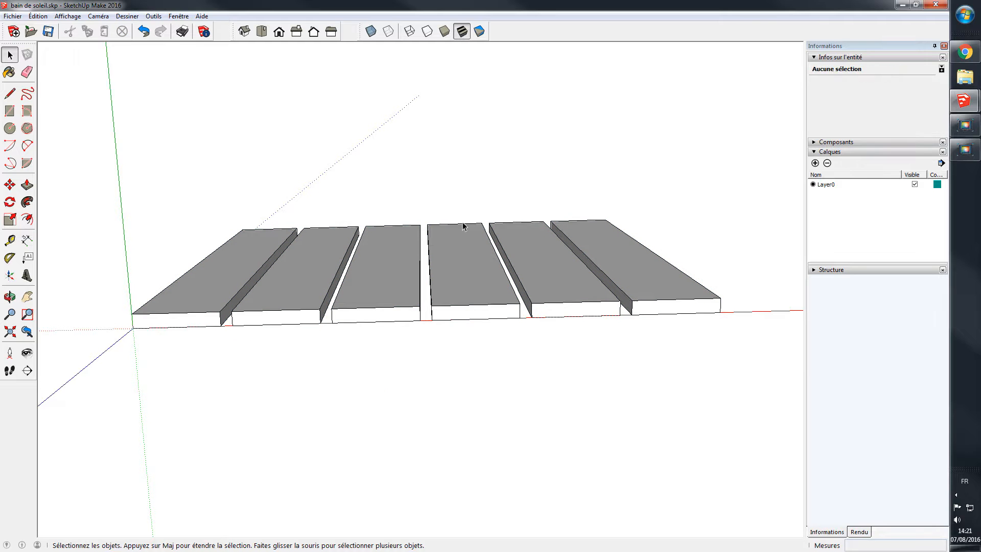
left_click_drag(612, 245, 522, 216)
left_click(582, 399)
Step: Delete the second to sixth slats together, keeping only the first slat at the origin
left_click(315, 291)
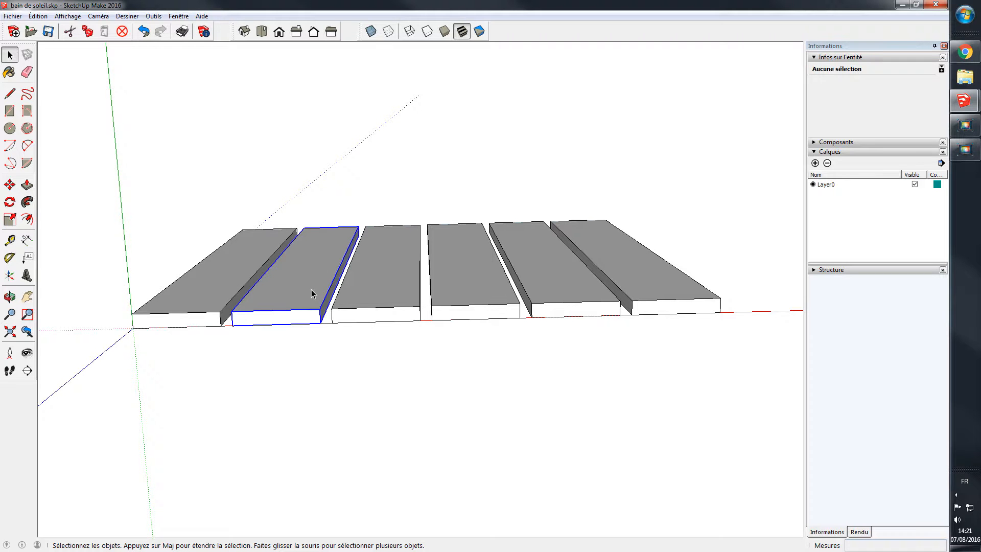
left_click(368, 301, "shift")
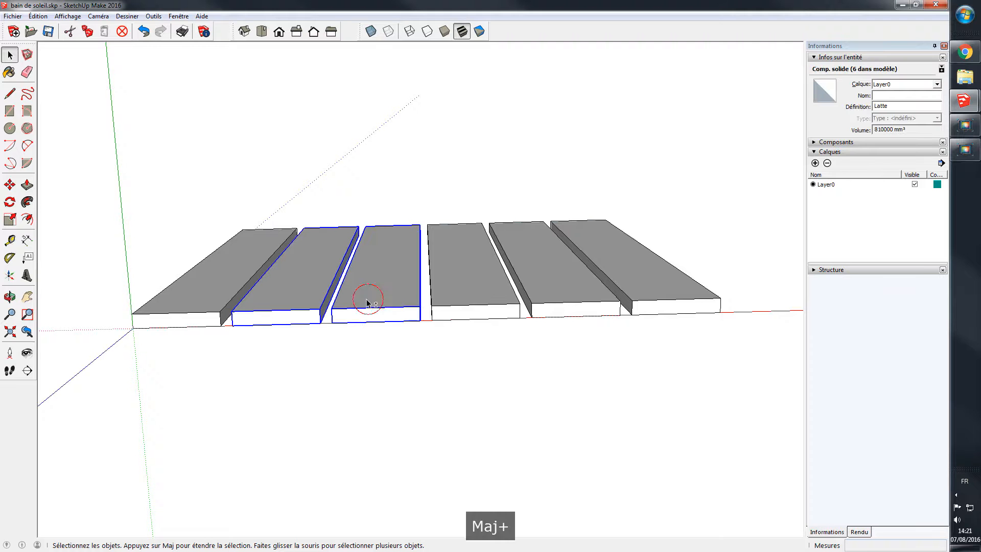
left_click(449, 301, "shift")
left_click(566, 282, "shift")
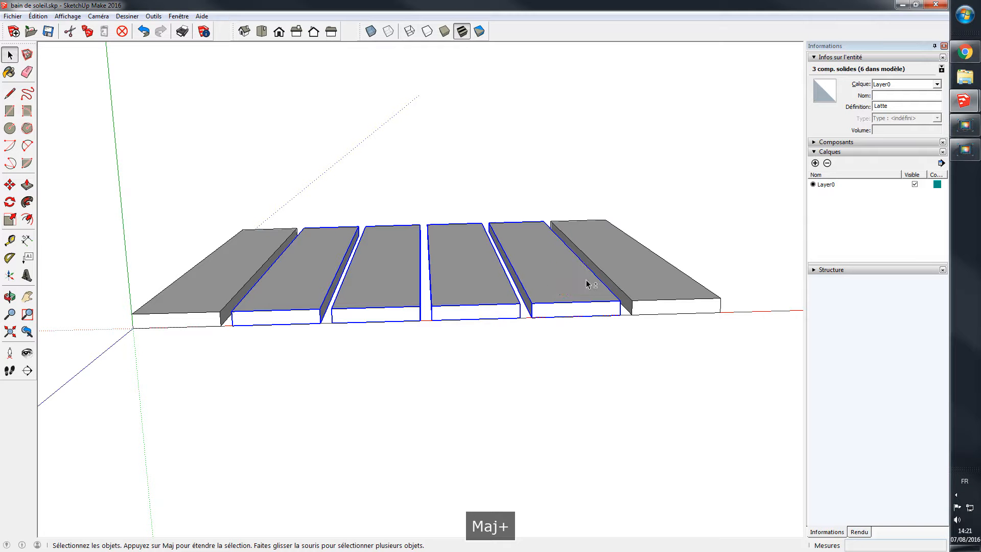
left_click(617, 259, "shift")
key("Delete")
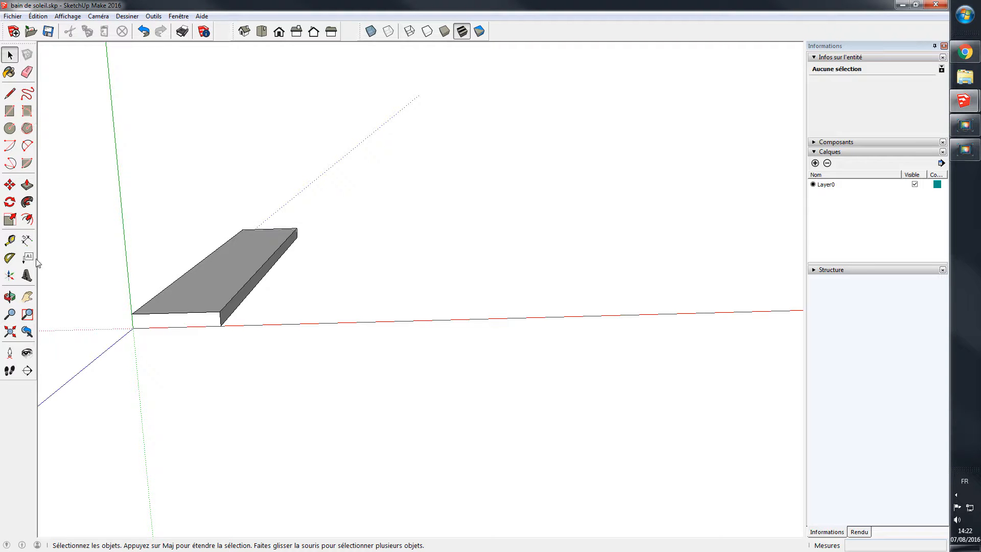
Step: Place a guide parallel to the blue axis, 600 mm along the red axis, and measure its distance from the origin
left_click(10, 239)
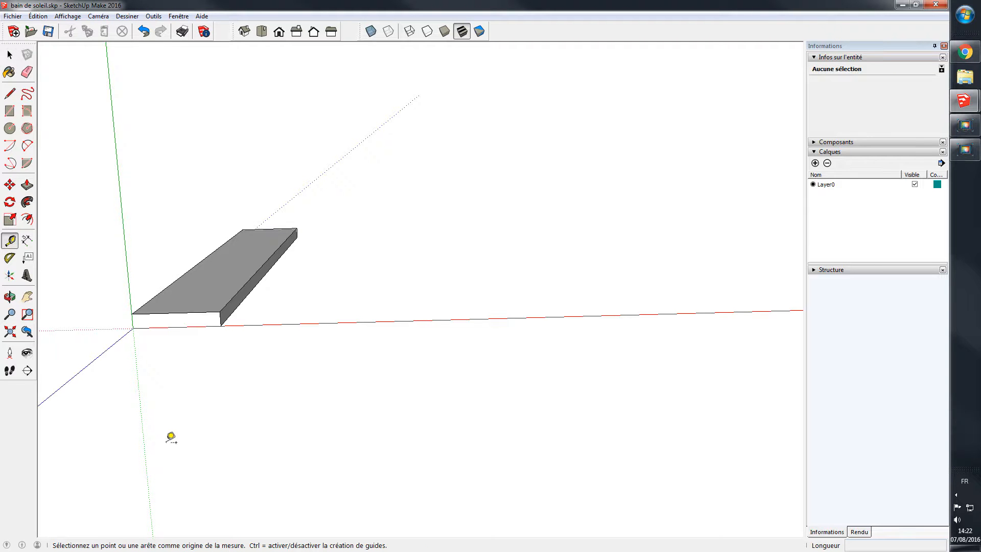
left_click(128, 332)
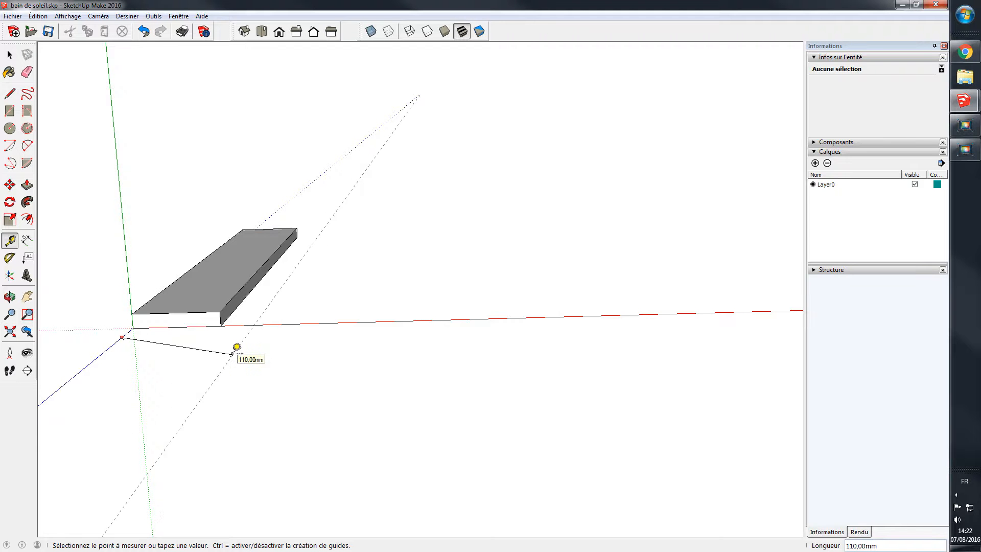
key("Right")
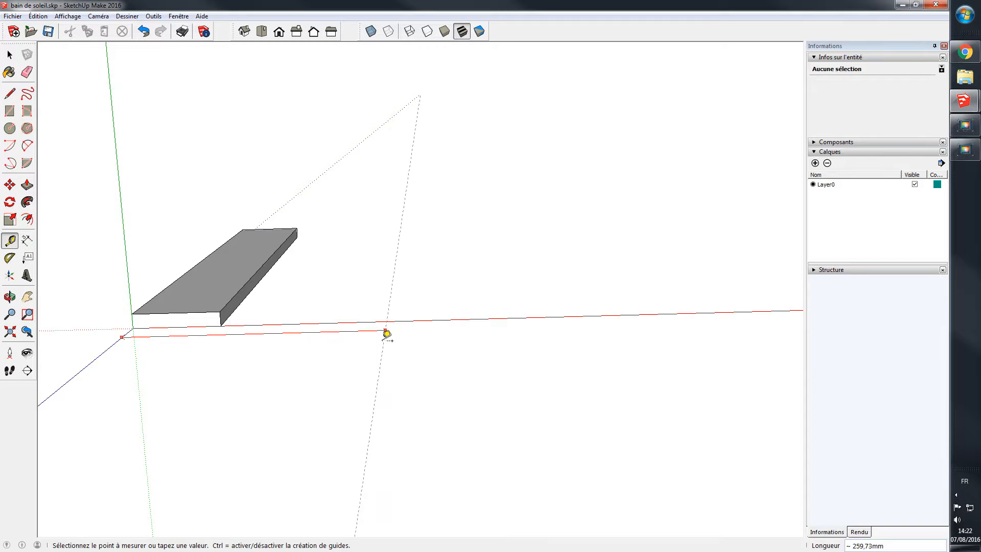
type("6")
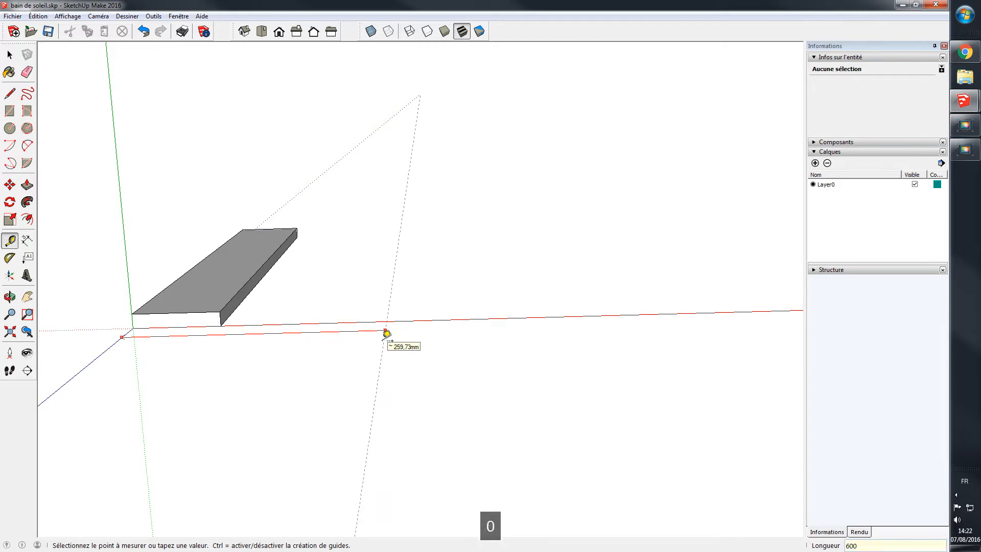
type("00")
key("Return")
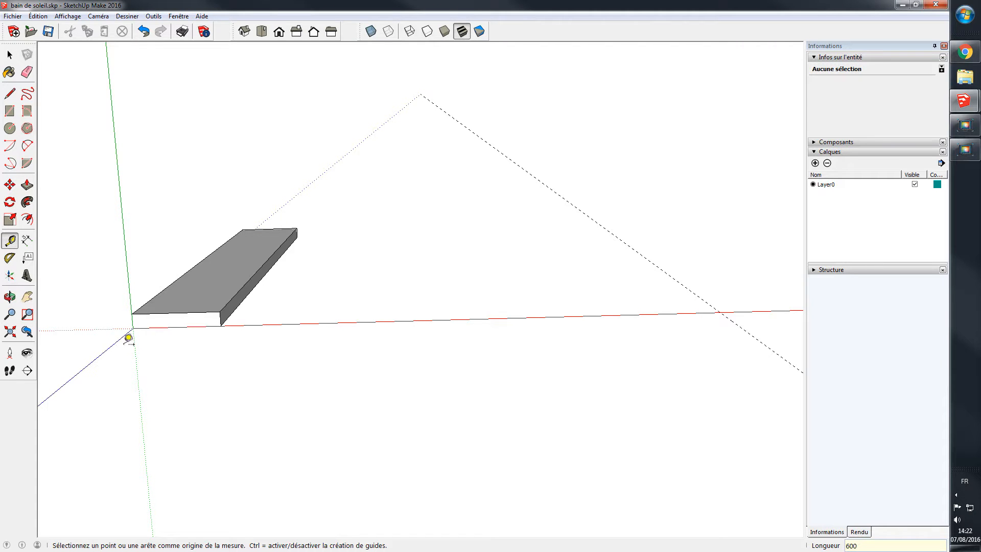
left_click(137, 321)
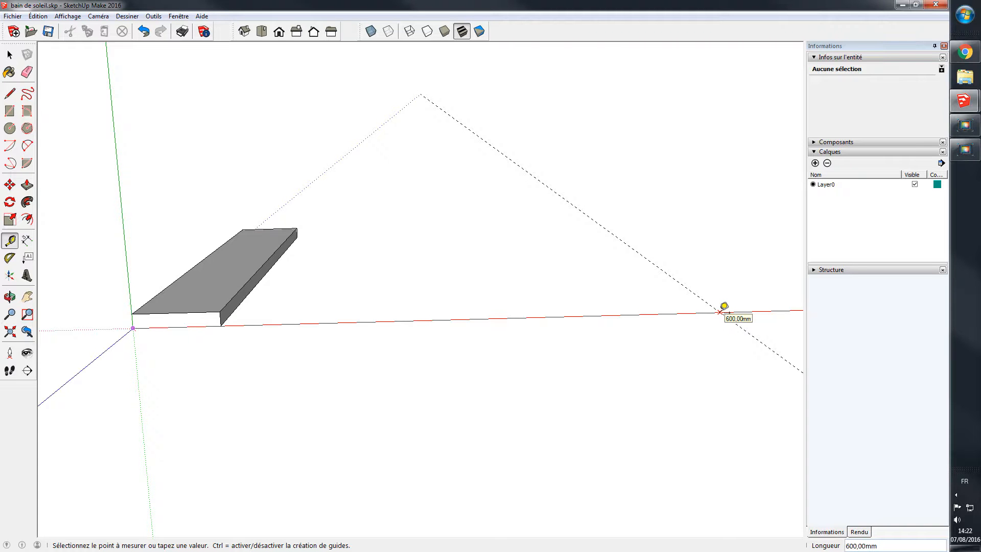
key("space")
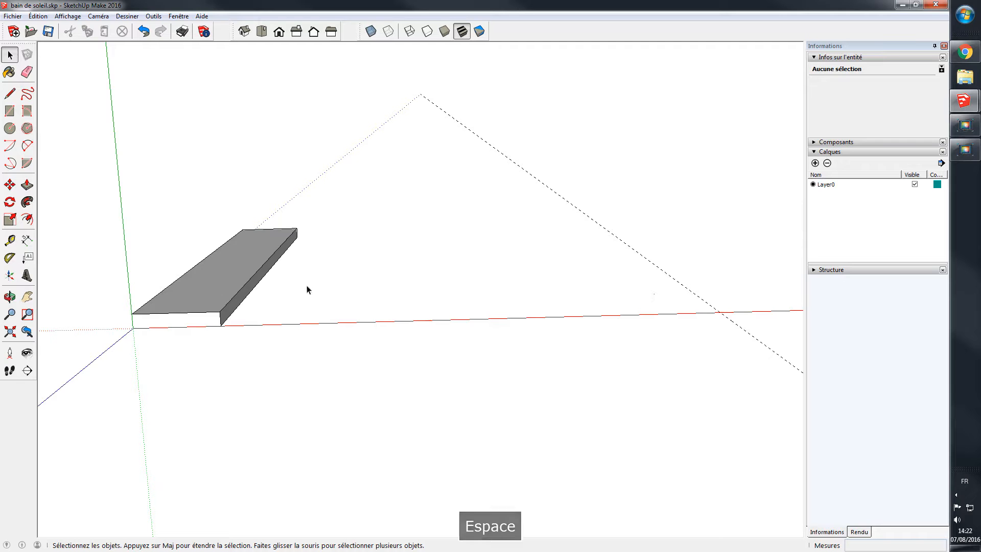
Step: Copy the first slat along the red axis from its lower outer corner to the 600 mm guide
left_click(233, 276)
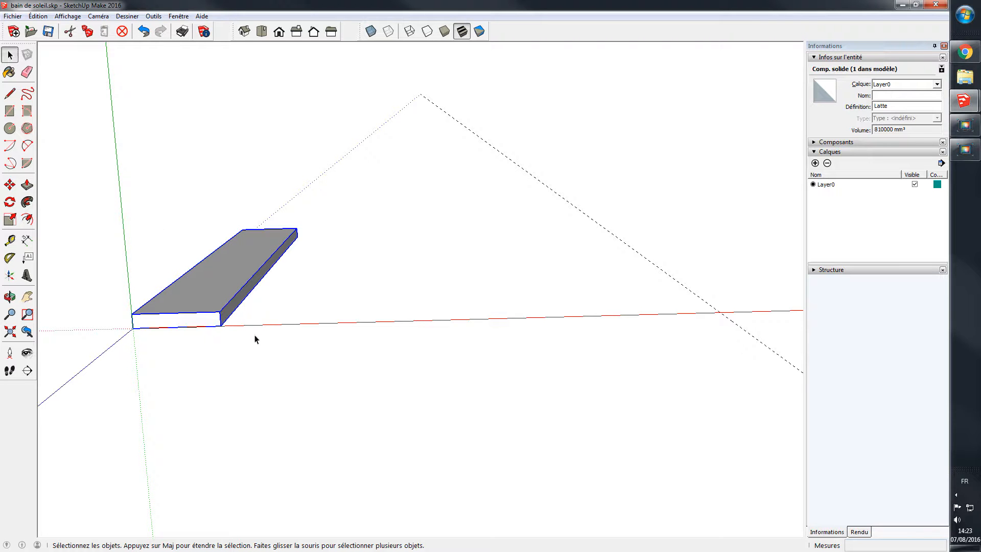
key("m")
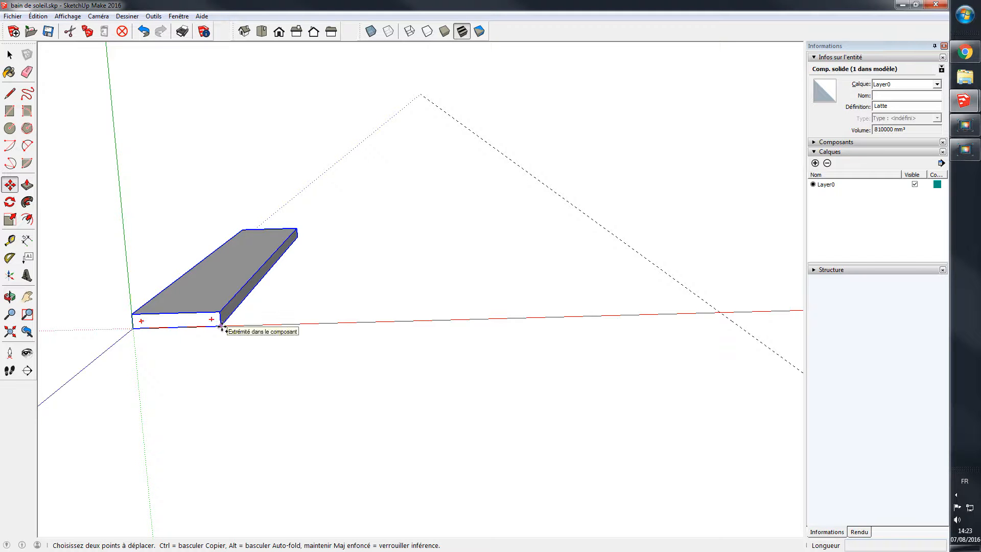
left_click(221, 327)
key("ctrl")
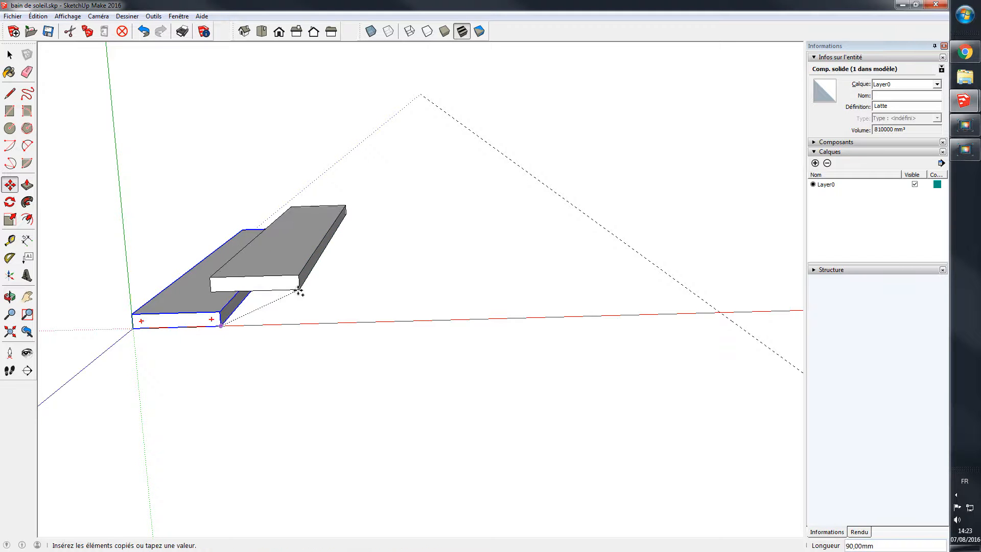
key("Right")
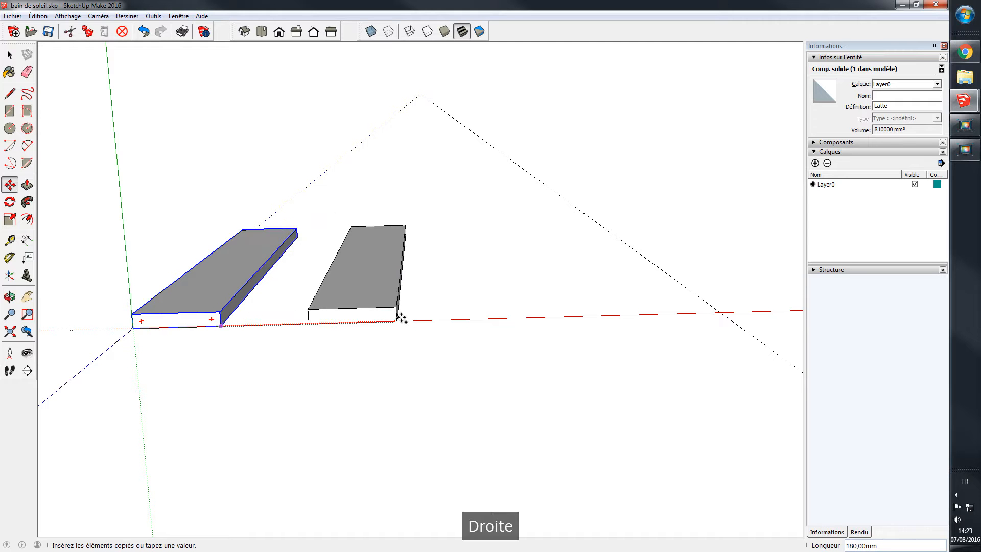
left_click(764, 344)
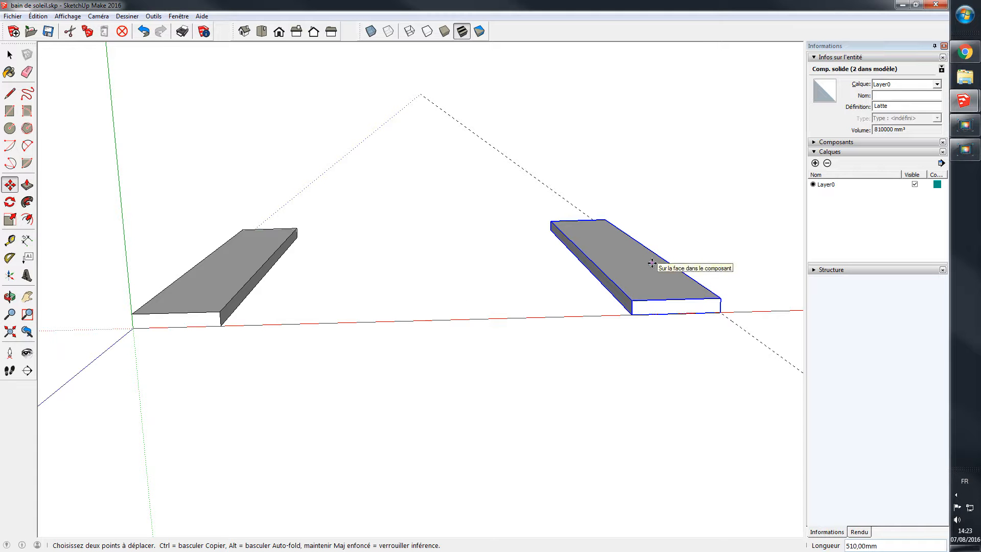
Step: Divide the copy distance by 5 (/5) to fill the space between the two end slats with evenly spaced copies
type("/")
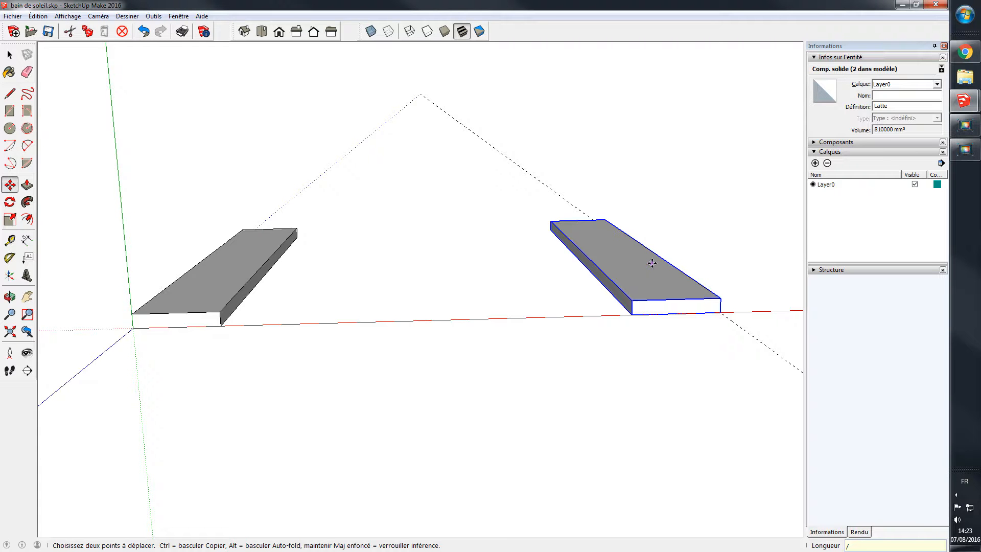
type("5")
key("Return")
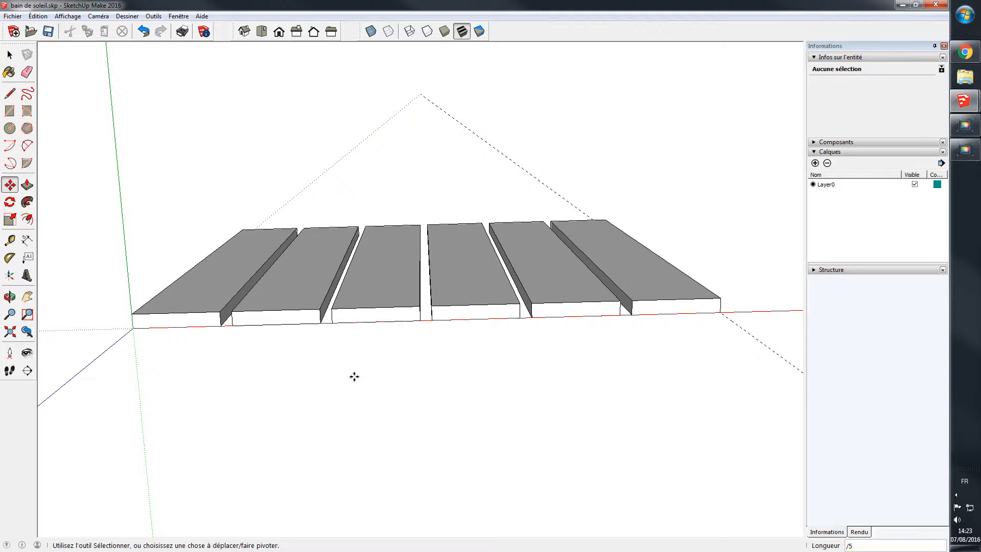
Step: Measure the gap between the first and second slats, then leave the Tape Measure tool
left_click(10, 241)
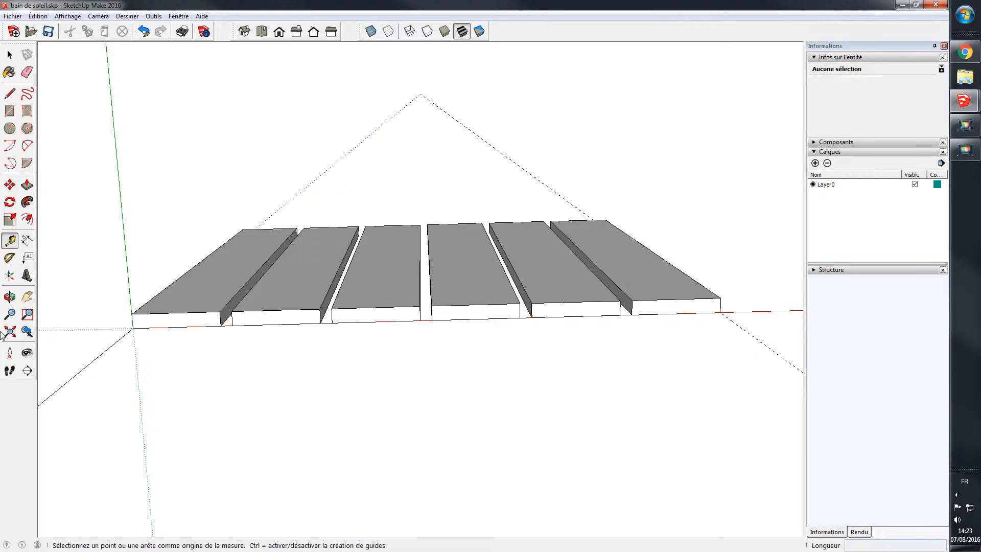
left_click(220, 326)
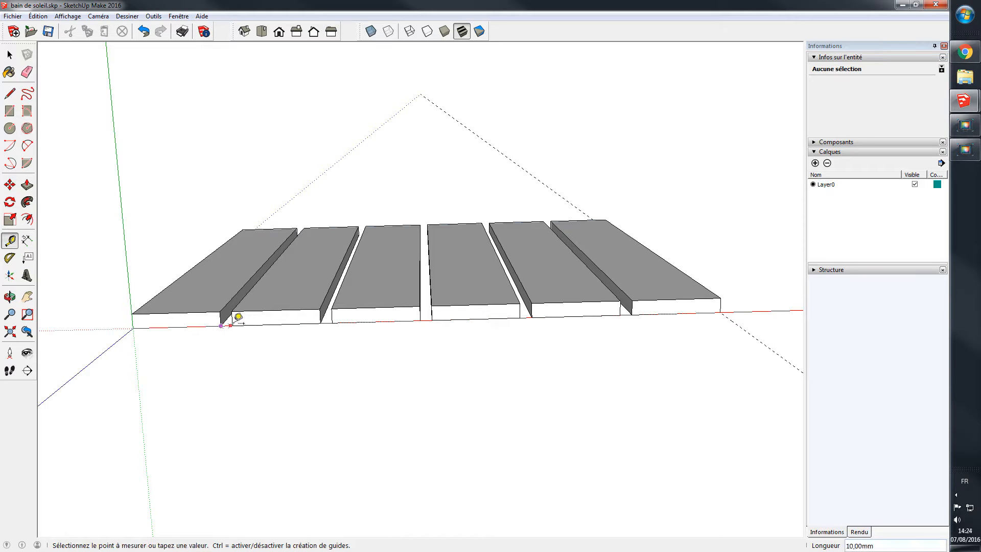
left_click(231, 325)
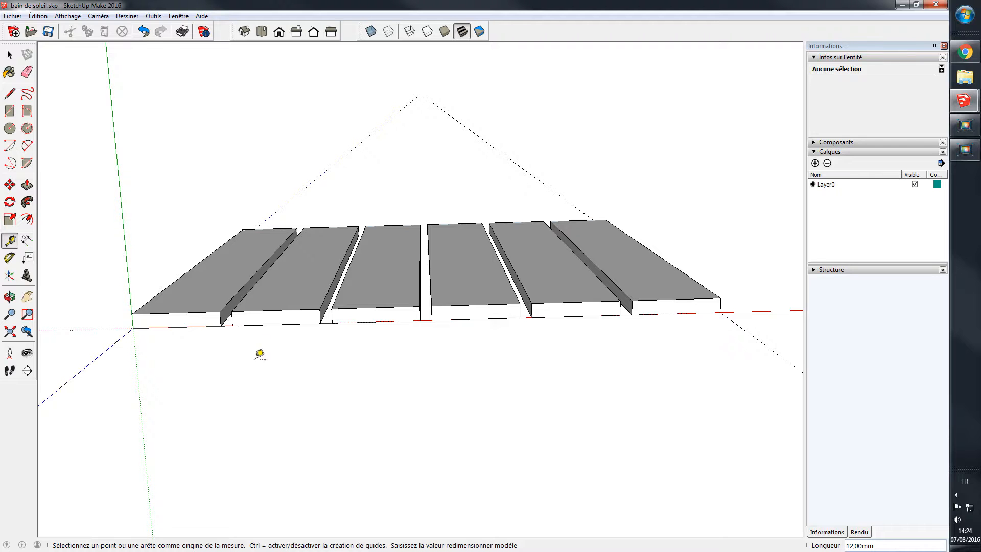
left_click(320, 323)
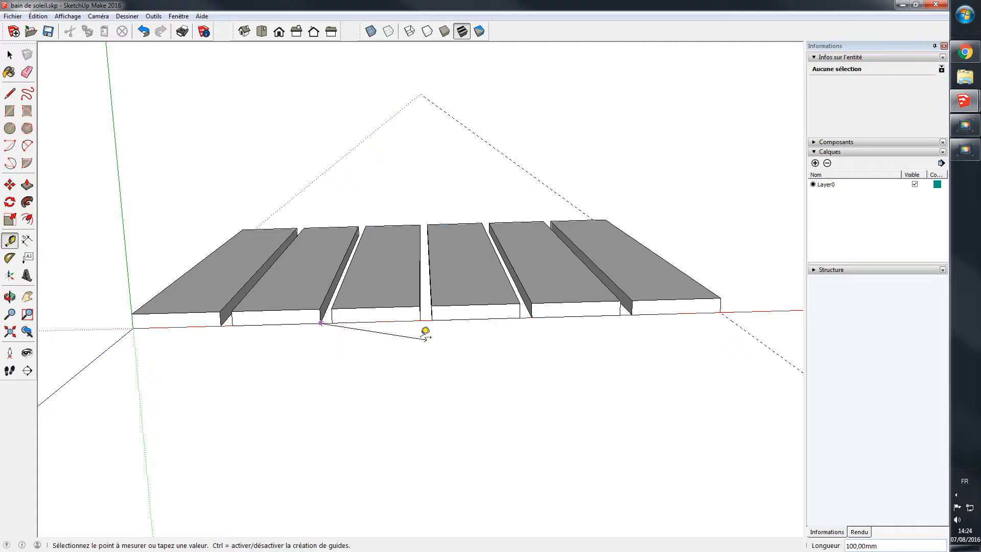
key("space")
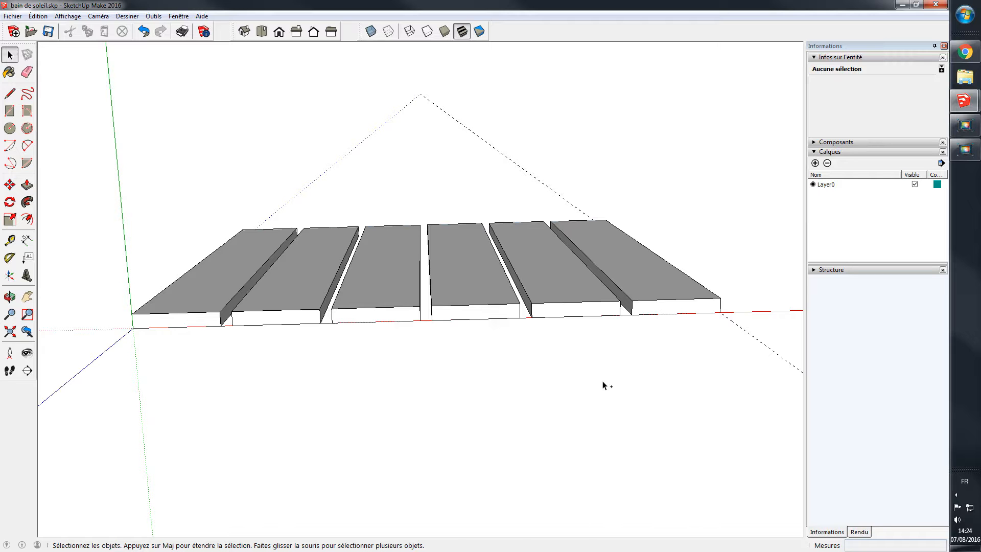
Step: Replace the slat array with a new copy of the first slat to the 600 mm guide, divided by 7 (/7)
key("ctrl+z")
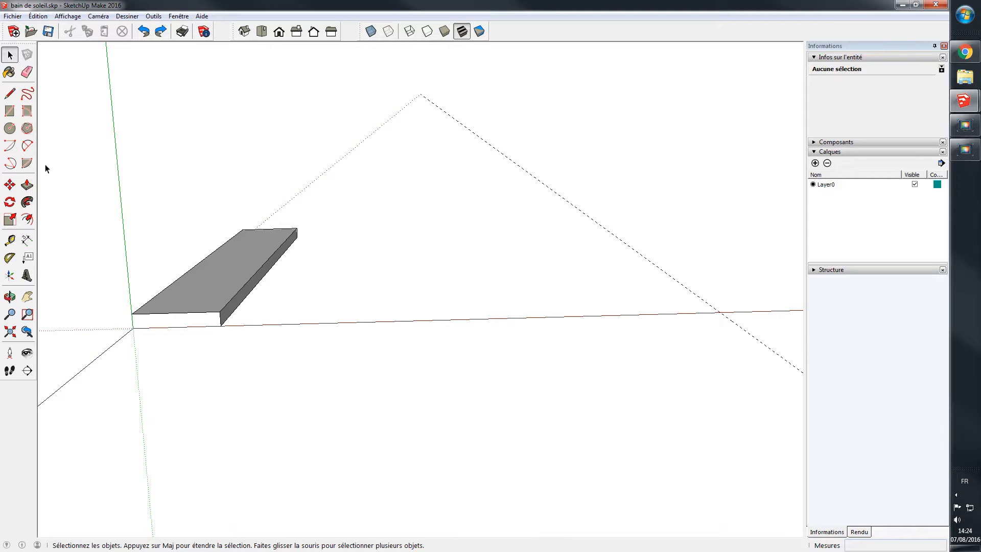
left_click(10, 184)
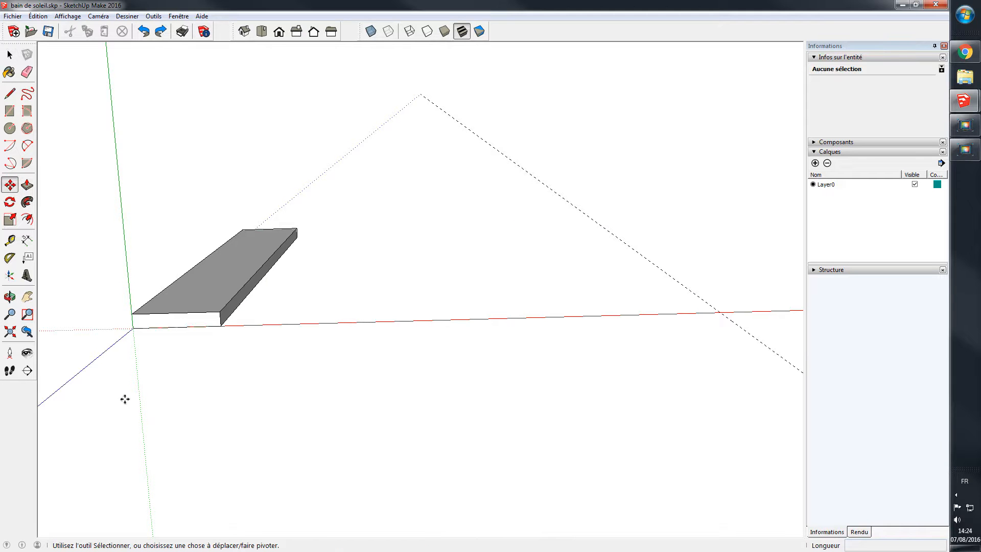
left_click(219, 326)
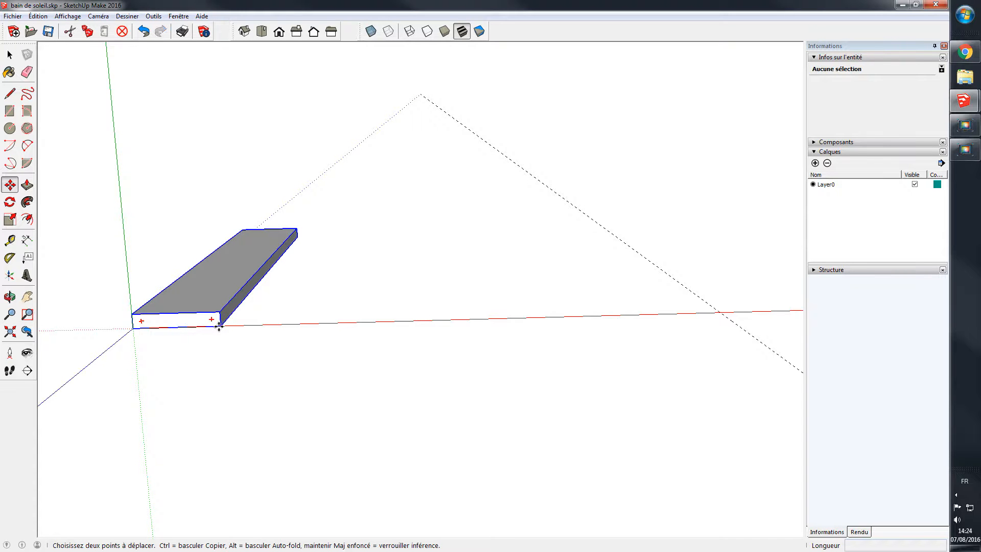
key("ctrl")
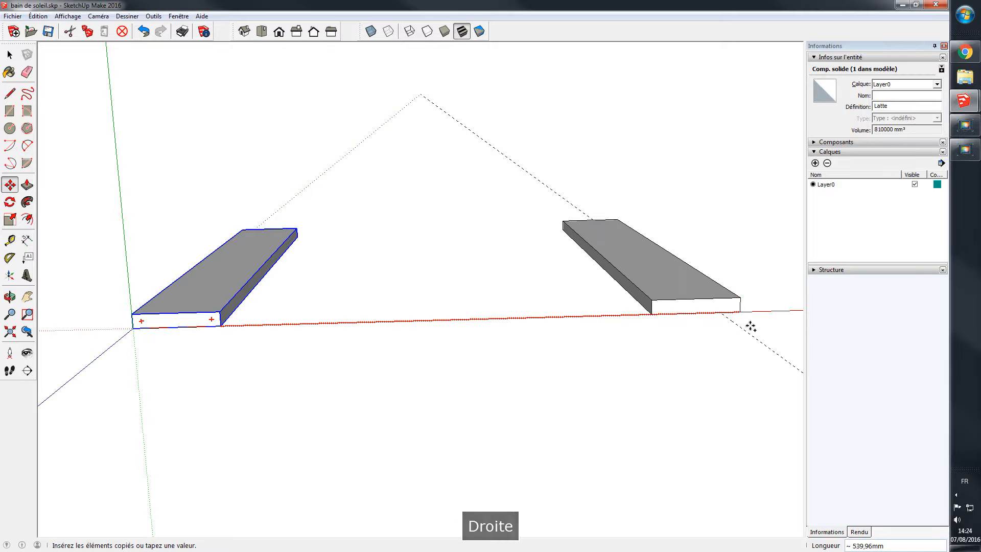
left_click(761, 342)
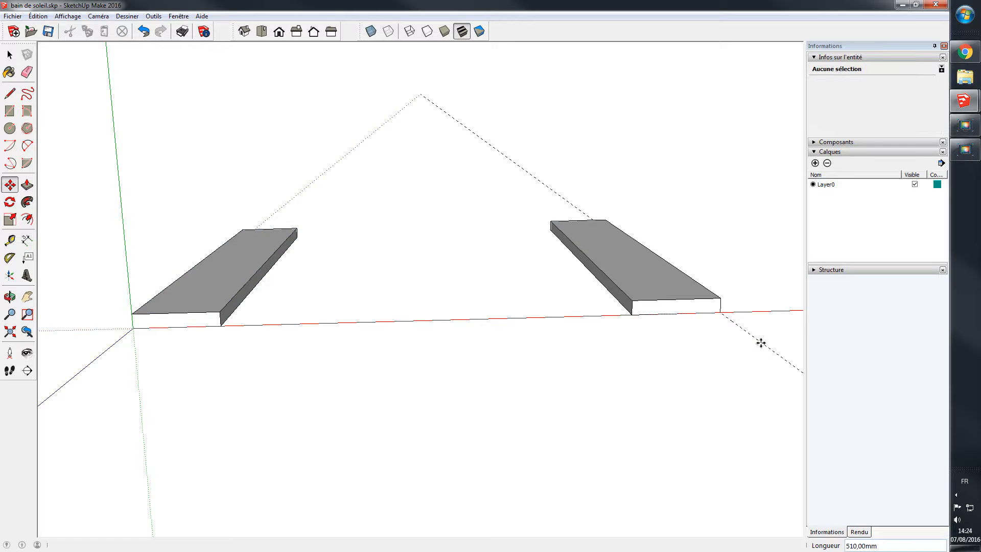
type("/7")
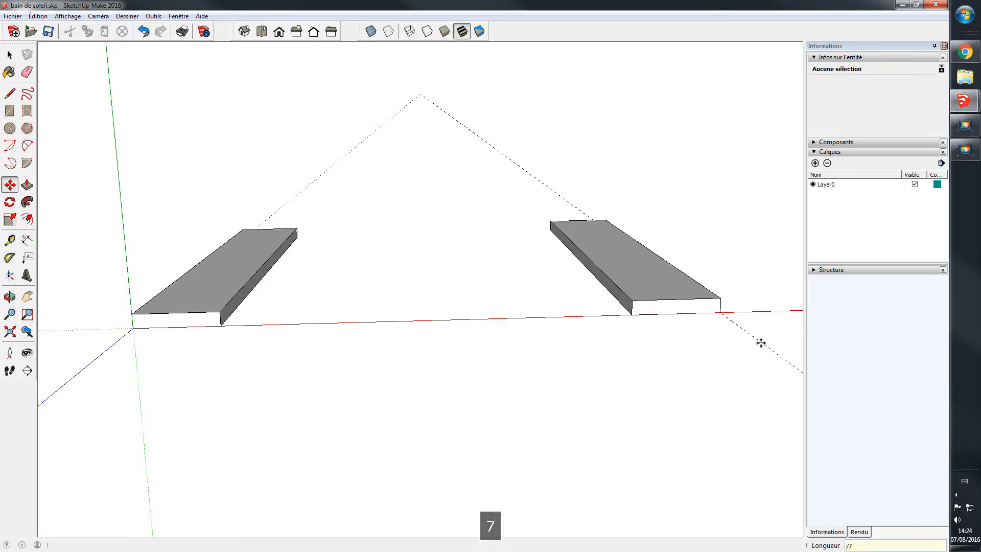
key("Return")
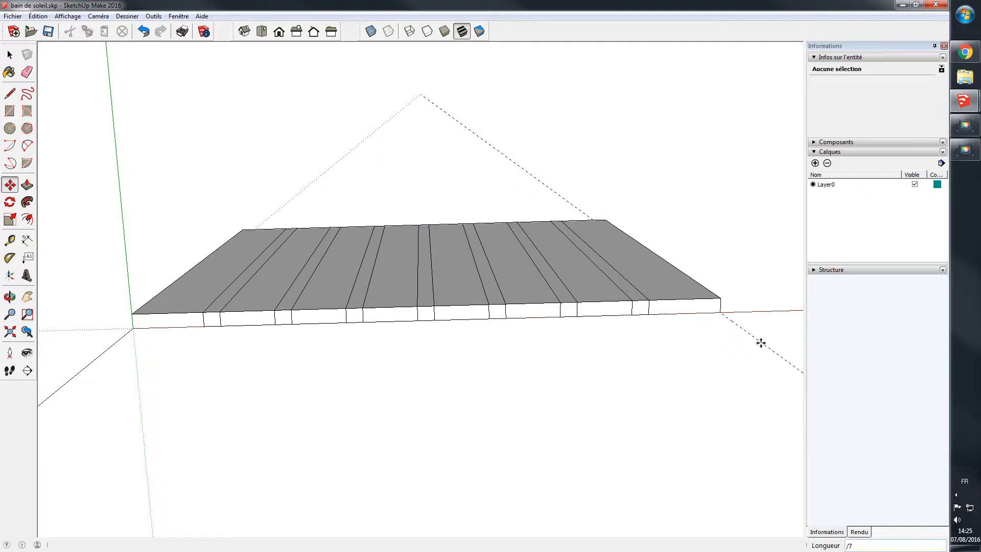
Step: Undo the seven-part array and copy the first slat along the red axis to the 600 mm guide, divided by 5 (/5)
key("ctrl+z")
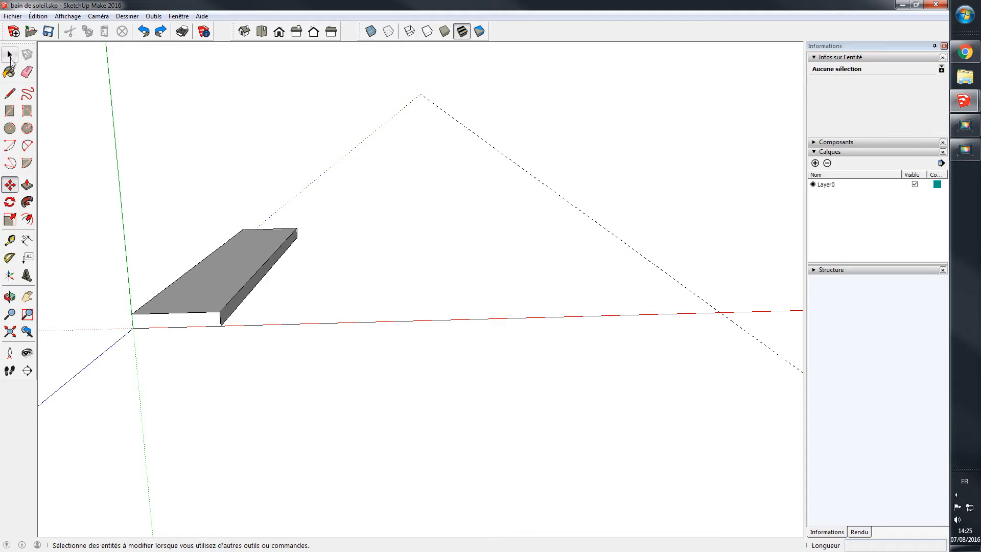
left_click(221, 328)
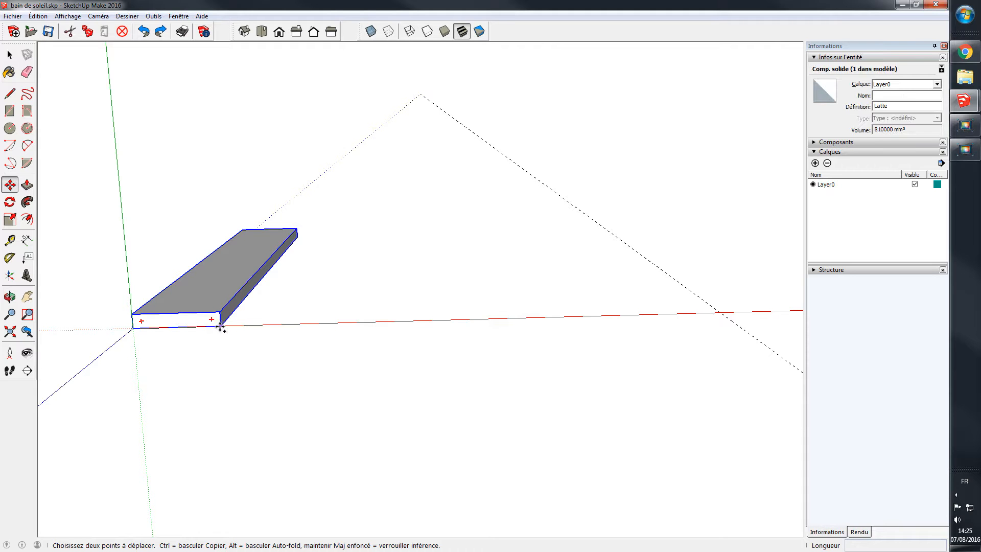
left_click(222, 327)
key("ctrl")
left_click(221, 327)
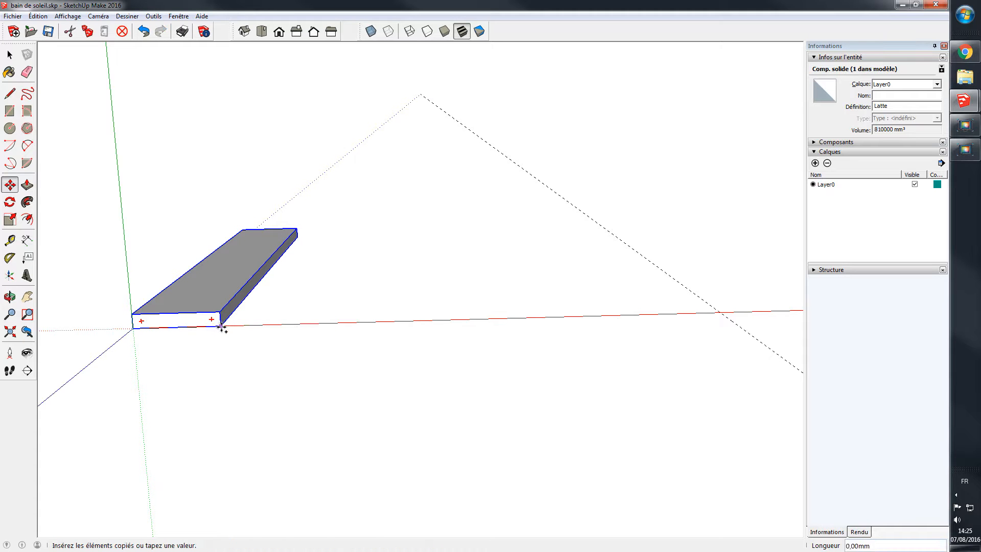
key("Right")
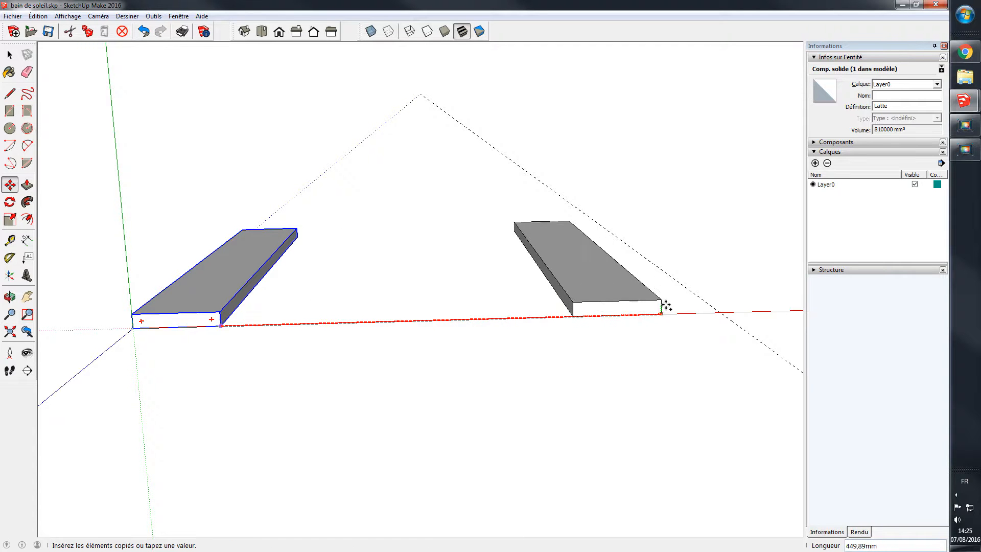
left_click(710, 309)
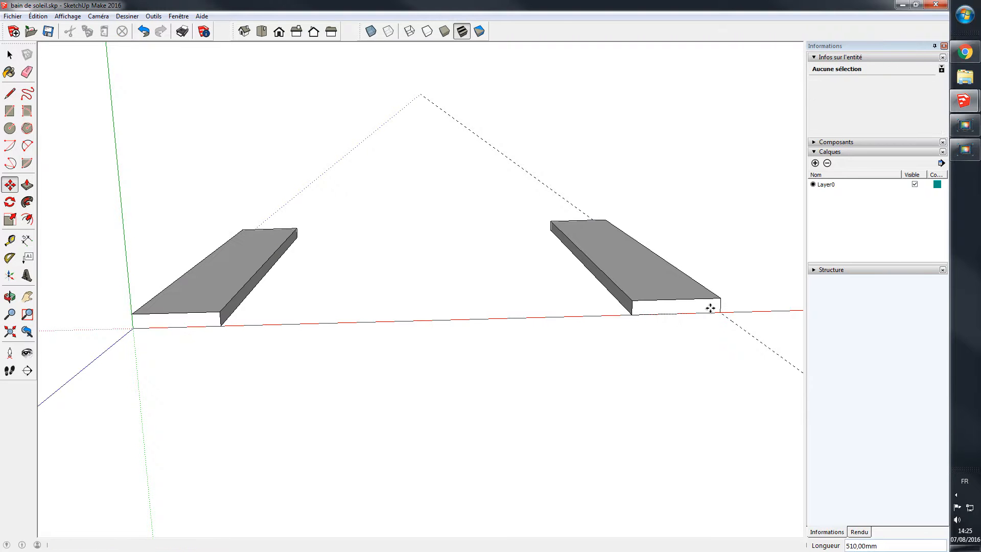
type("/5")
key("Return")
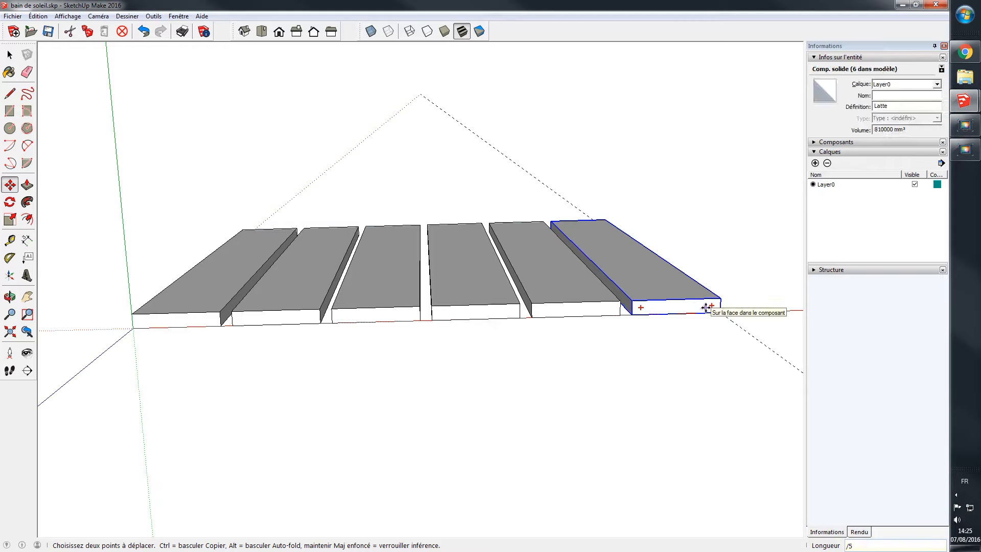
Step: Try dividing the copy distance by 4 (/4) and return the division to 5 (/5)
key("BackSpace")
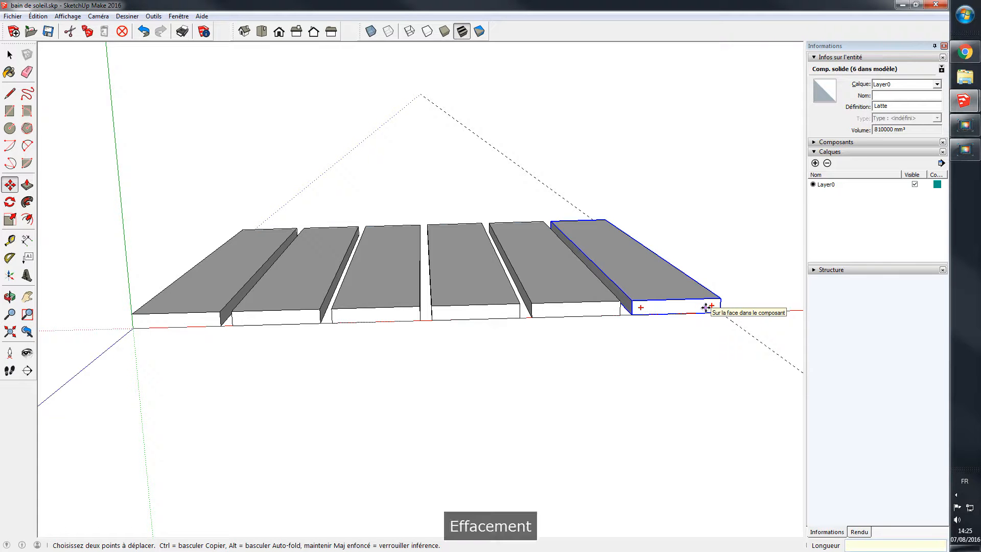
type("/4")
key("Return")
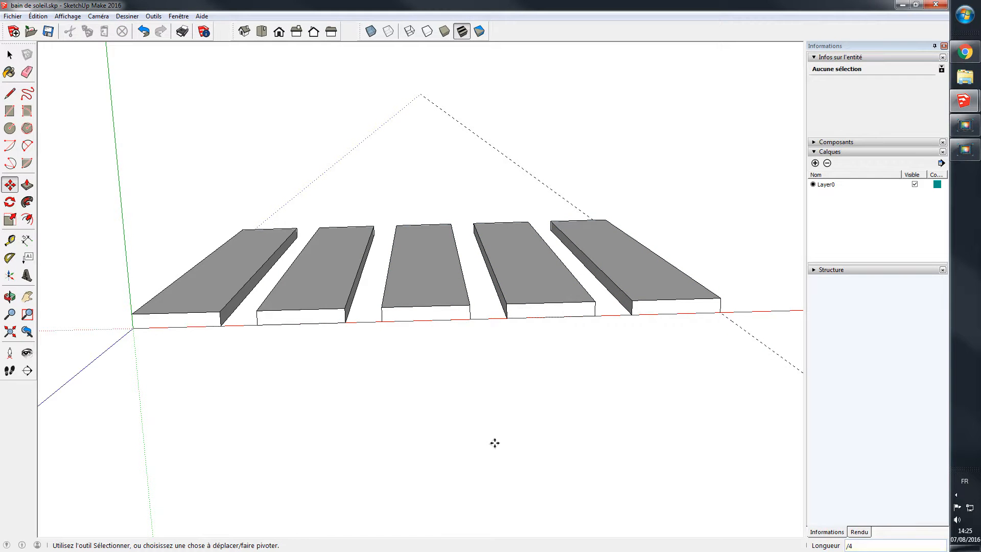
type("/5")
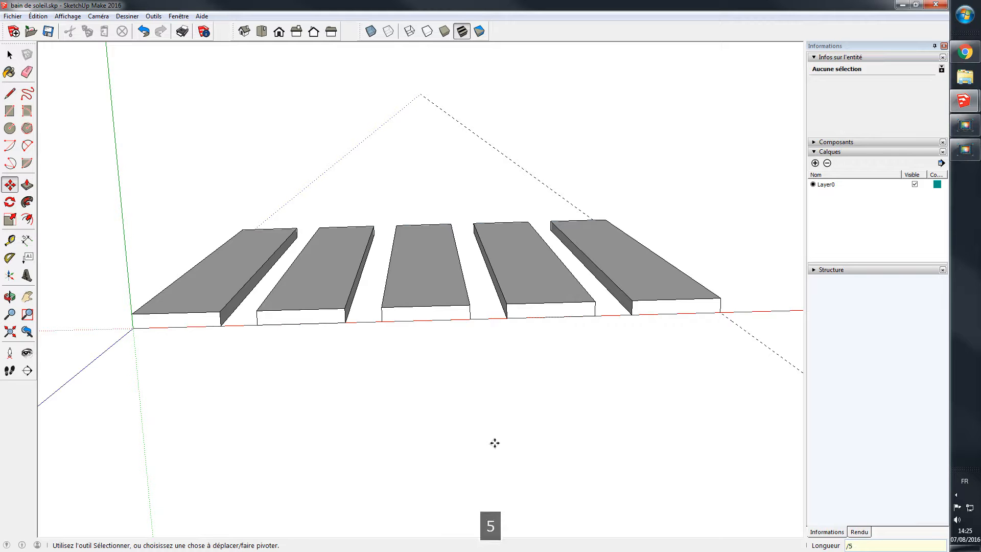
key("Return")
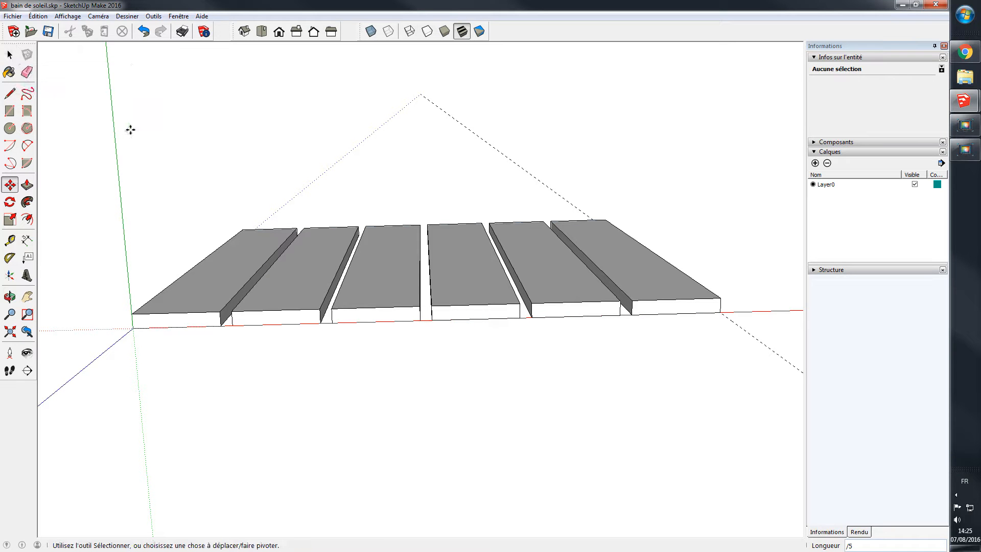
Step: Undo the slat array back to the single first slat and delete the 600 mm guide
key("ctrl+z")
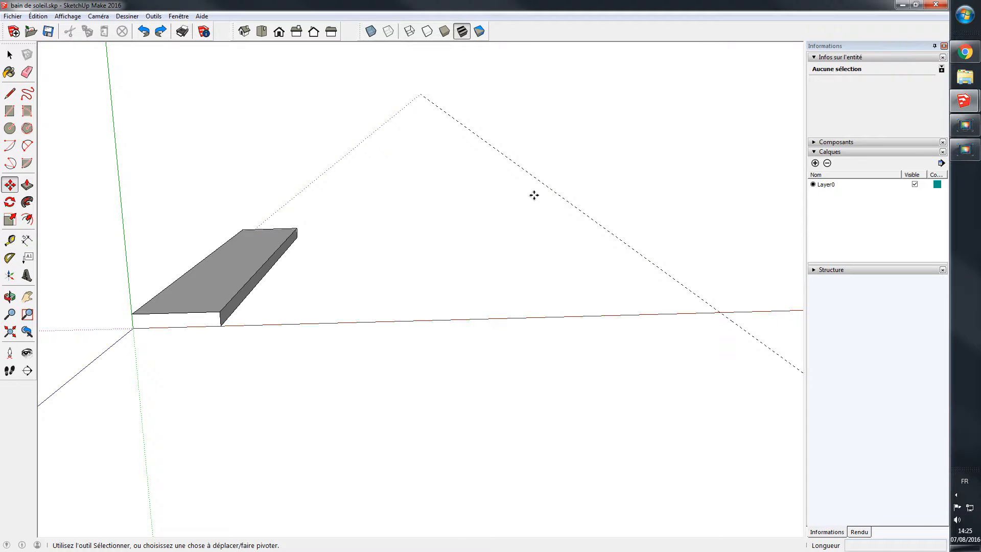
key("ctrl+g")
key("space")
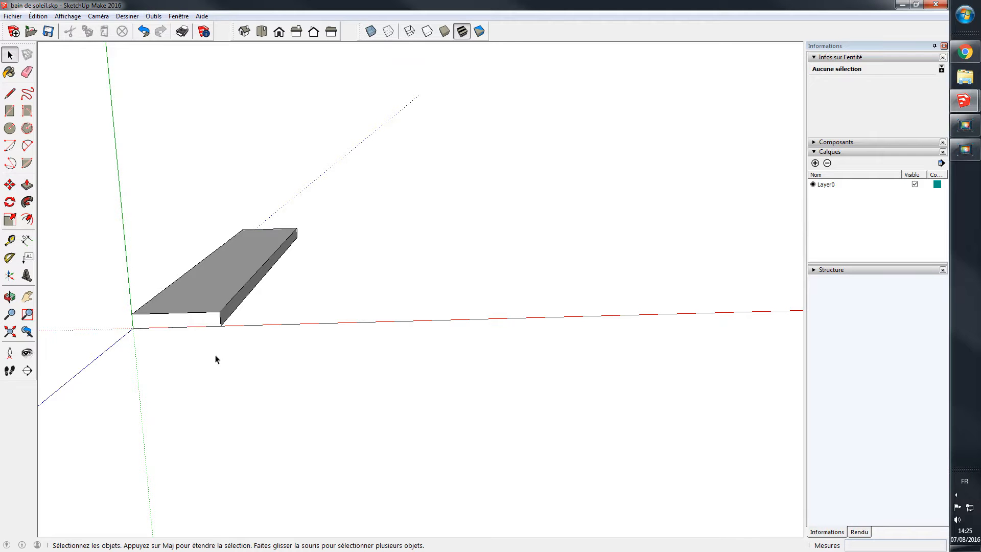
Step: Place a guide 12 mm beyond the first slat's lower long edge, measured along the red axis
left_click(209, 286)
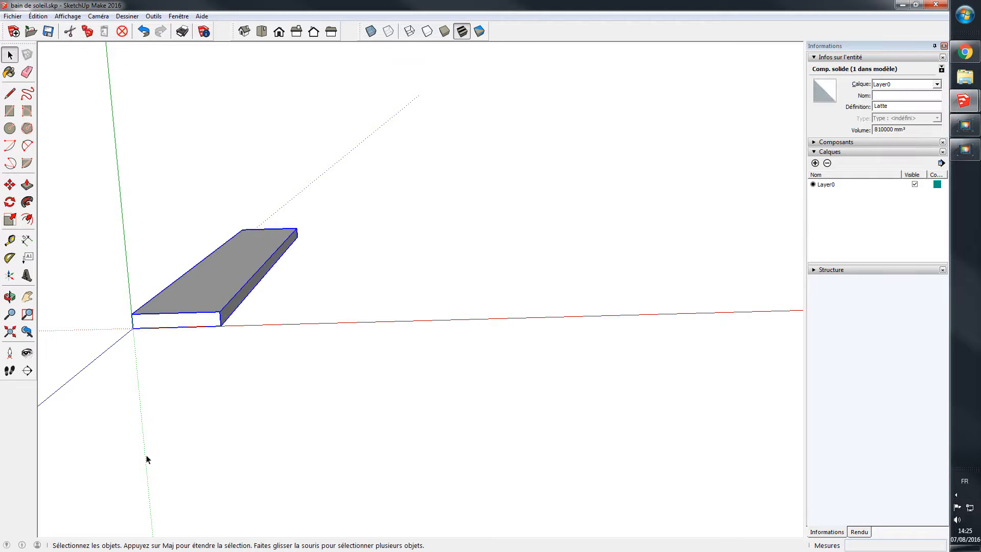
scroll(221, 337, "up", 3)
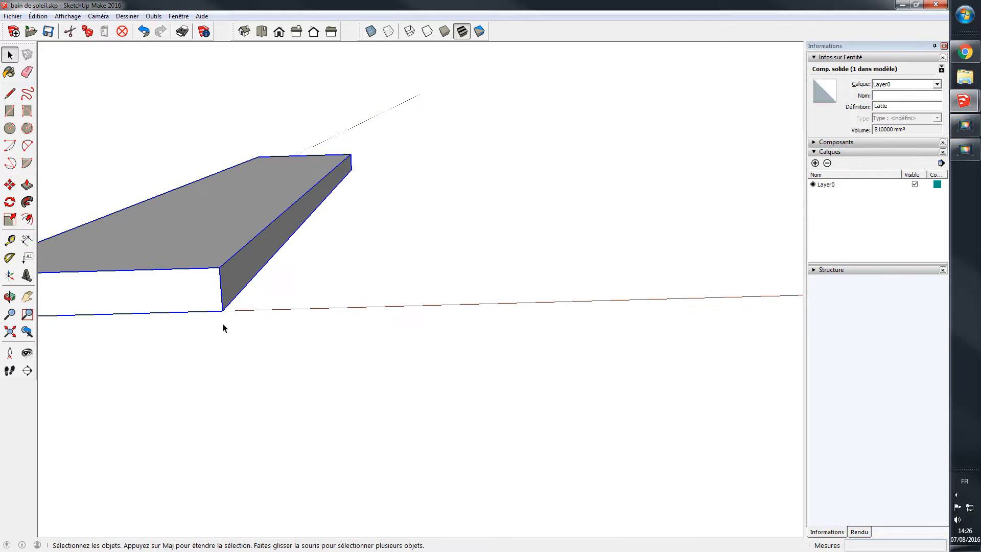
left_click(11, 240)
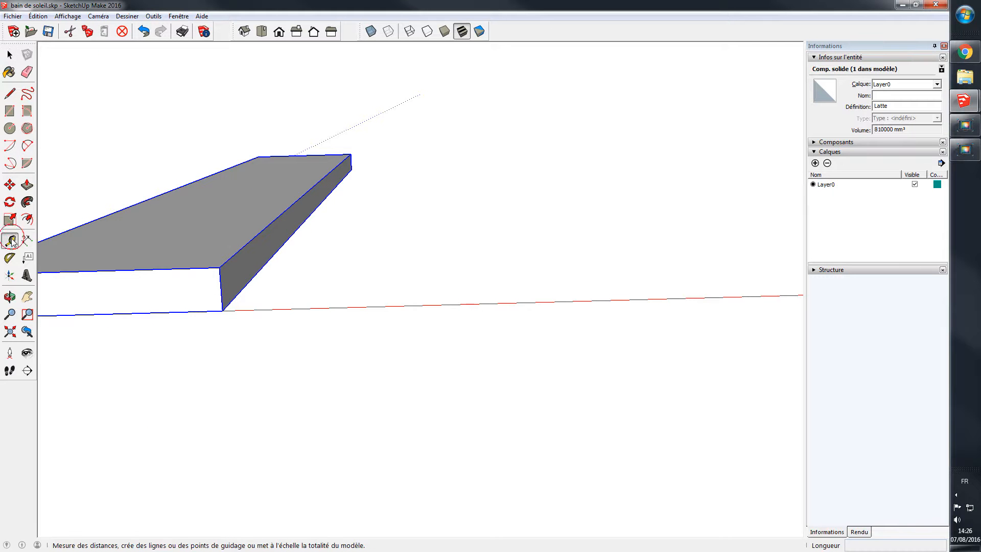
left_click(243, 287)
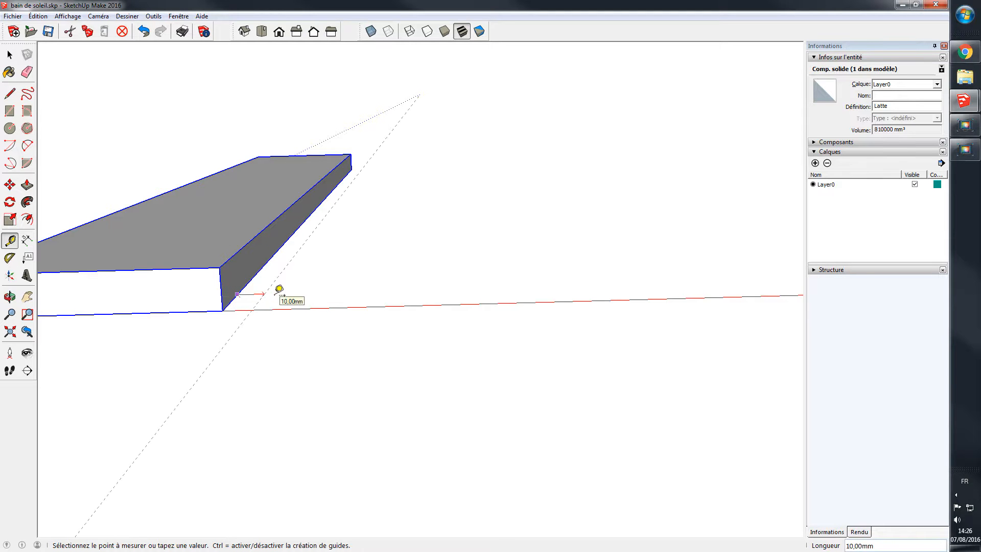
type("12")
key("Return")
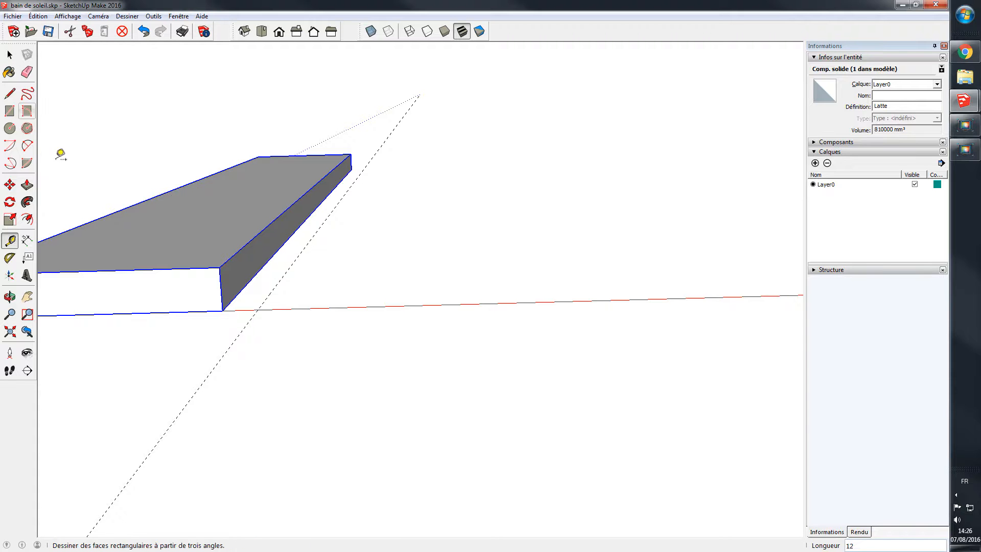
Step: Copy the first slat along the red axis from its corner at the origin to the 12 mm guide
key("h")
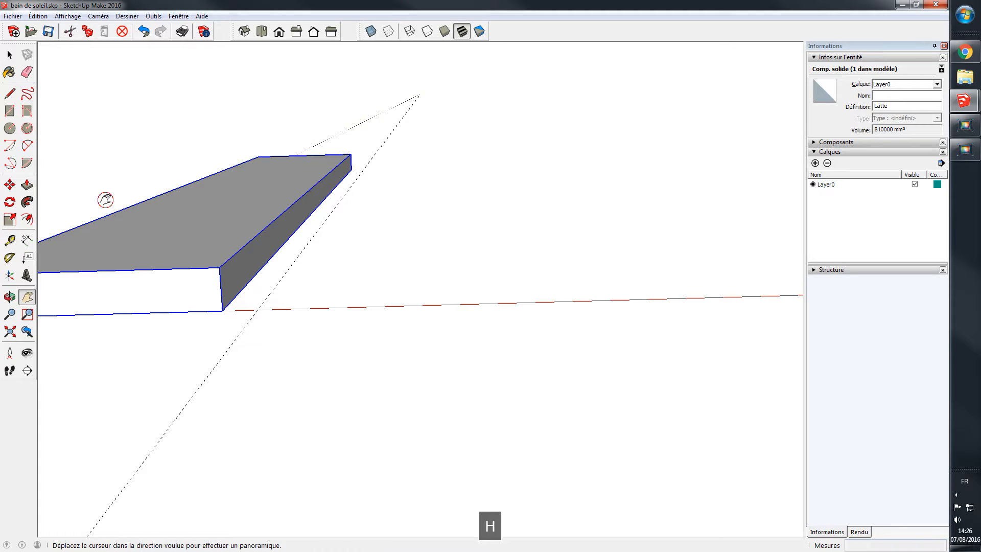
left_click_drag(105, 199, 209, 171)
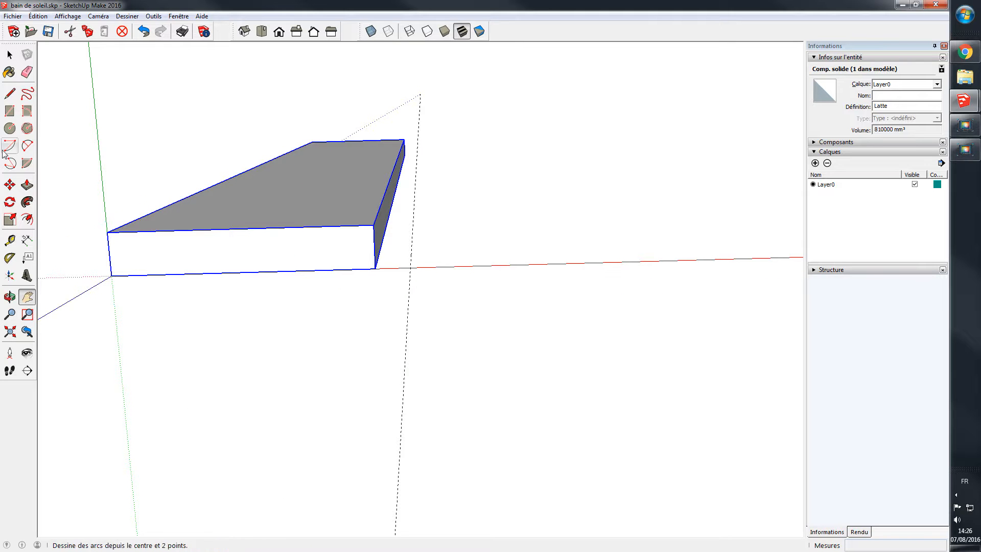
left_click(9, 185)
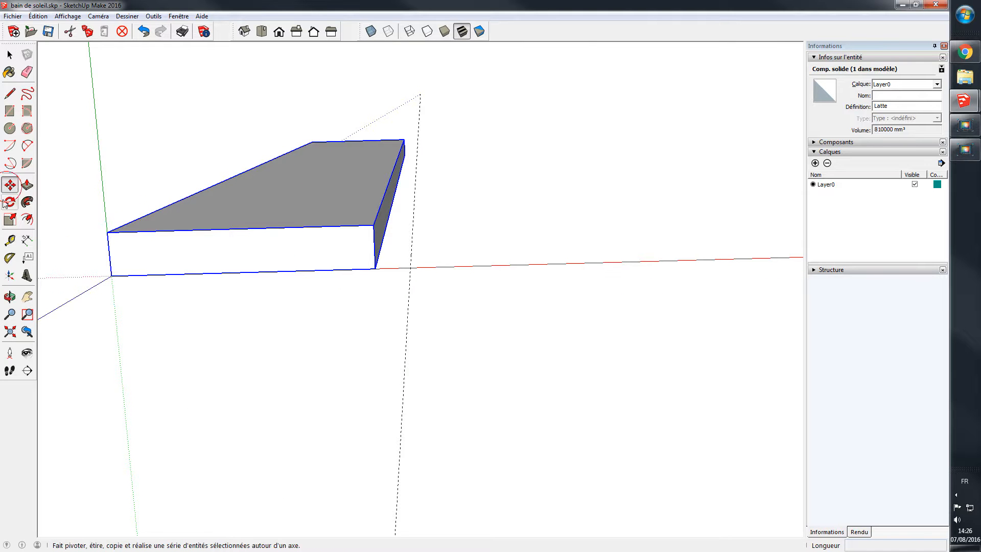
left_click(111, 278)
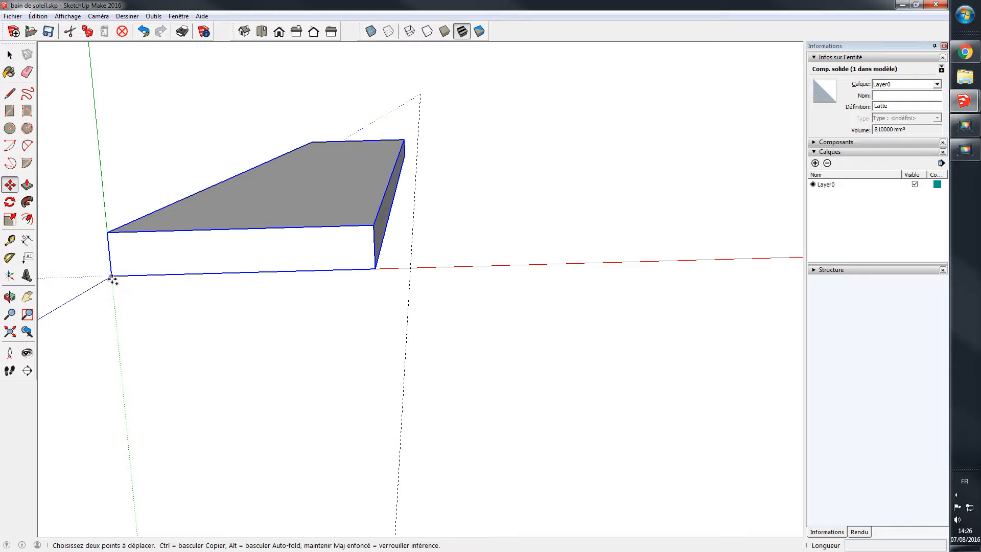
key("ctrl")
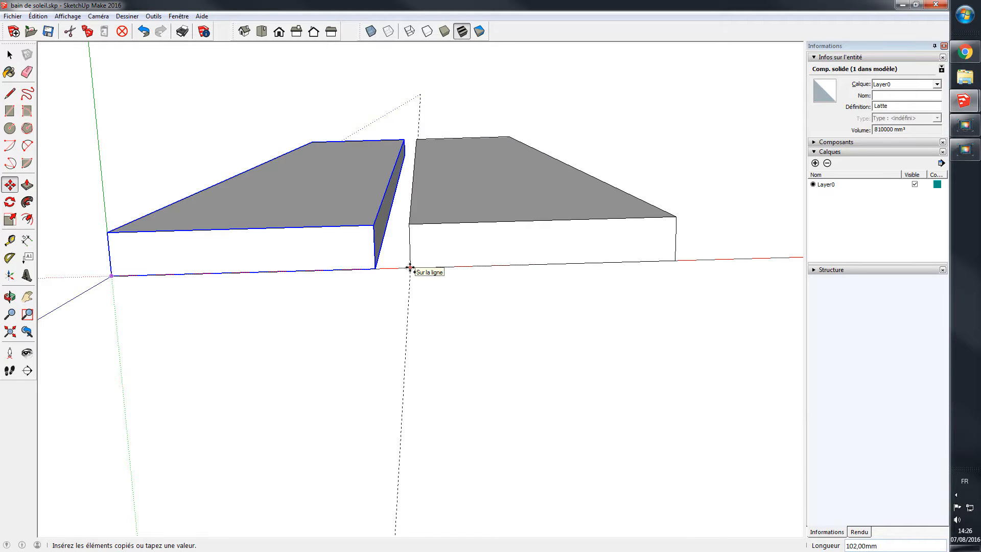
left_click(411, 267)
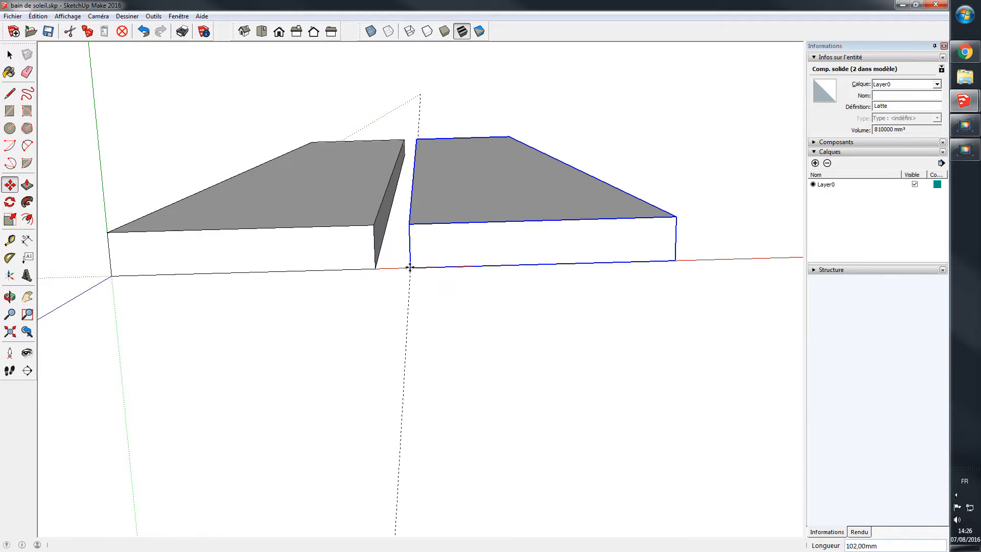
Step: Multiply the slat copy by 5 (*5) to complete a row of six slats with 12 mm gaps
type("*5")
key("Return")
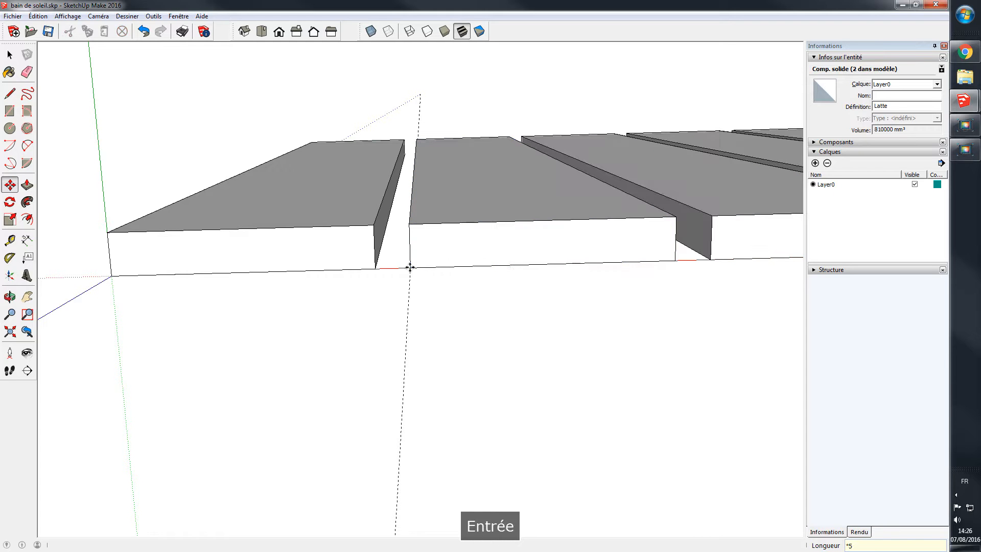
scroll(410, 266, "down", 6)
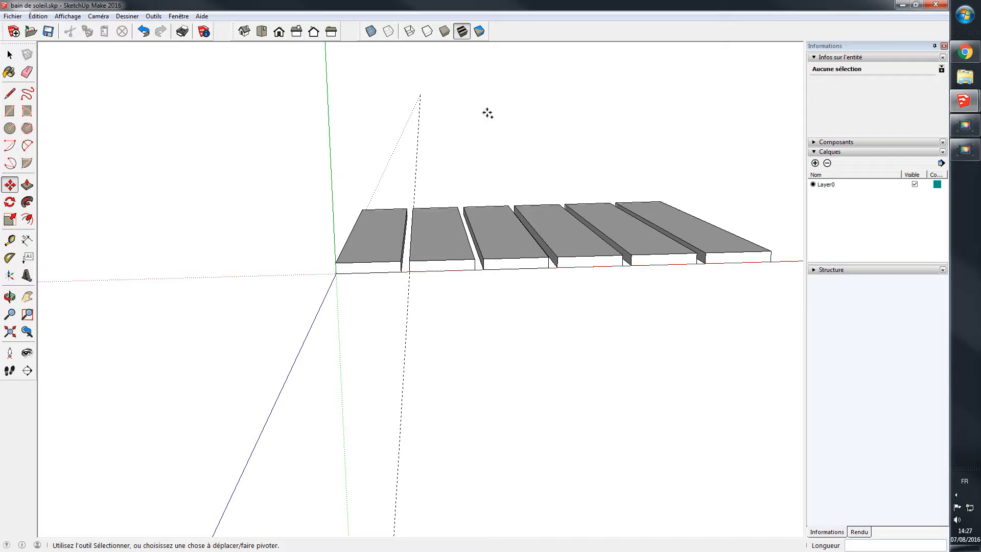
Step: Delete the 12 mm guide and leave all slats unselected
key("ctrl+g")
key("space")
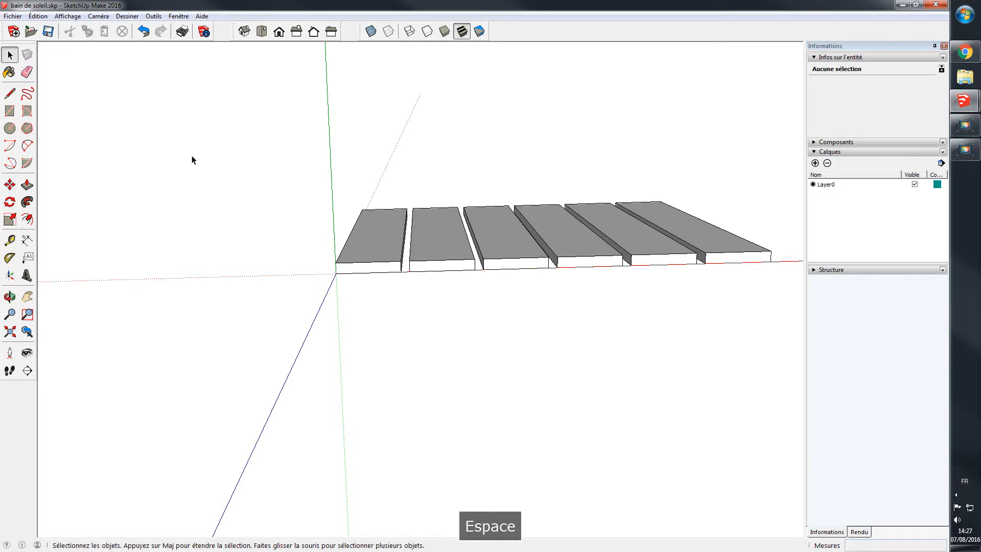
left_click(440, 270)
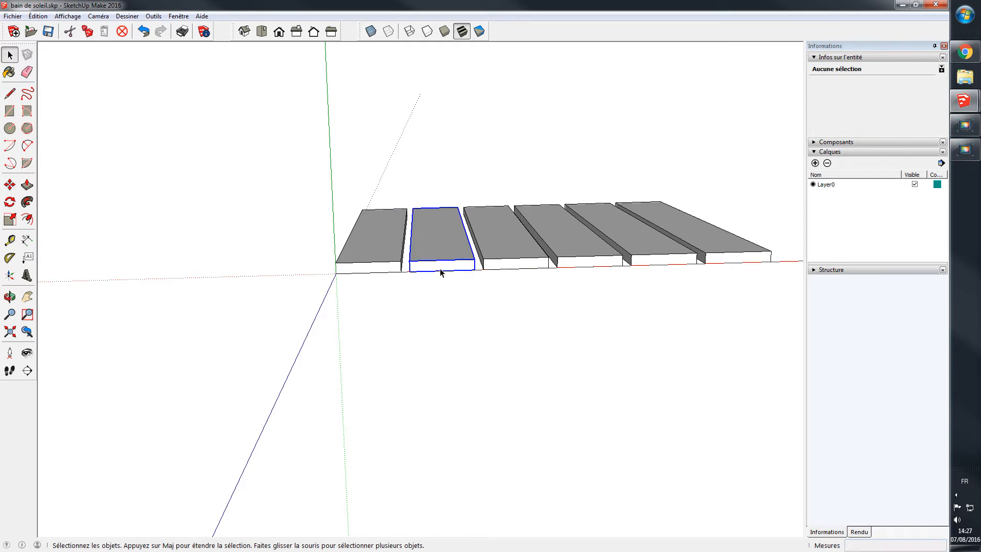
left_click(405, 333)
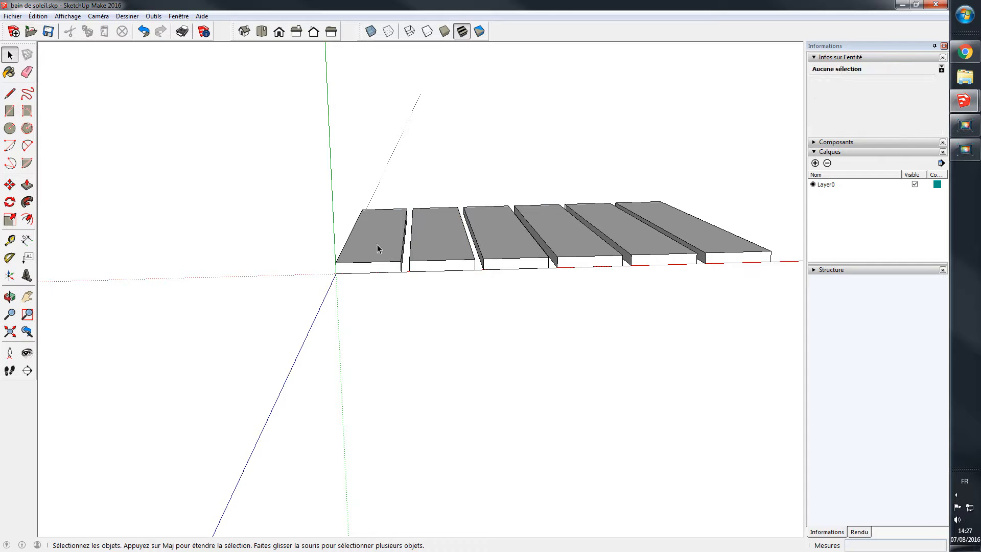
left_click(378, 249)
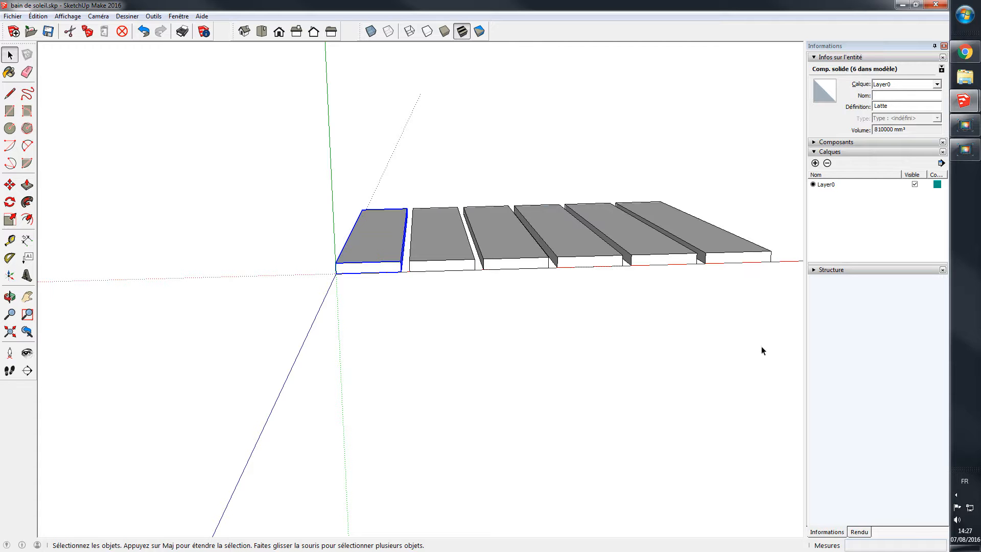
left_click(365, 325)
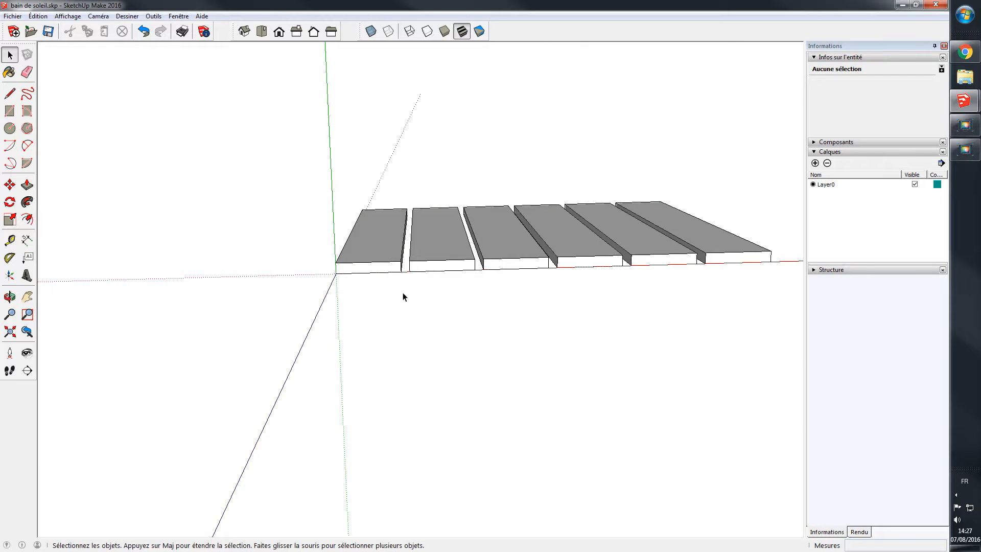
scroll(407, 269, "up", 5)
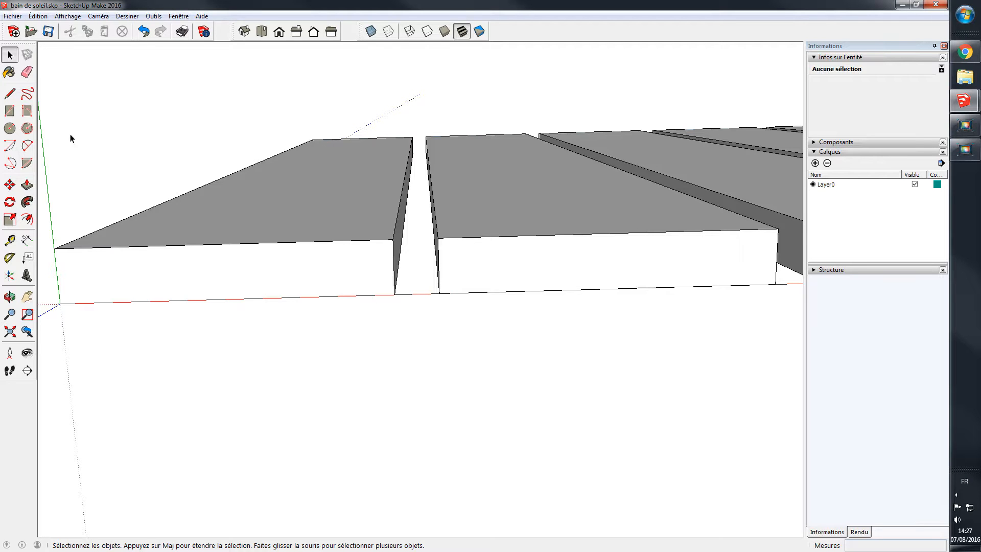
left_click(160, 276)
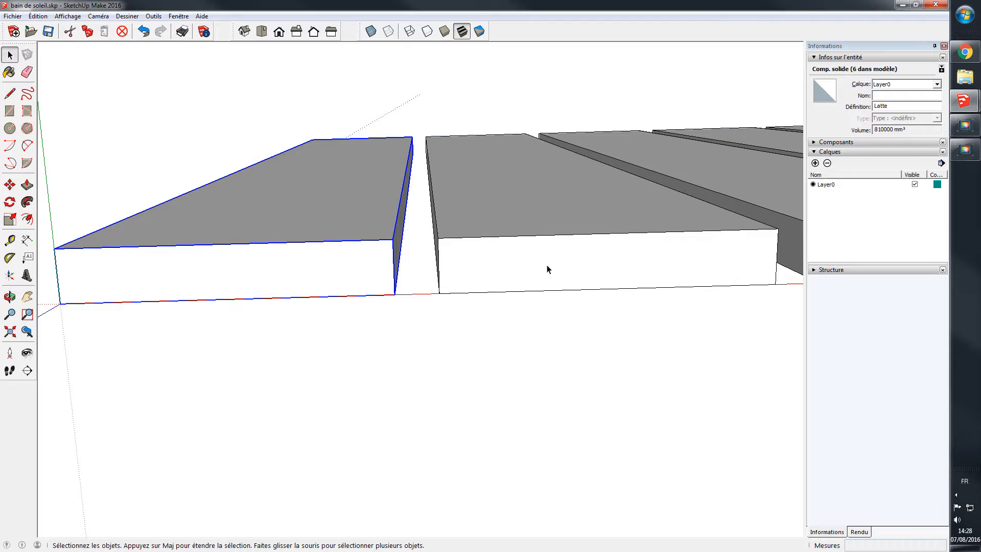
left_click(624, 258)
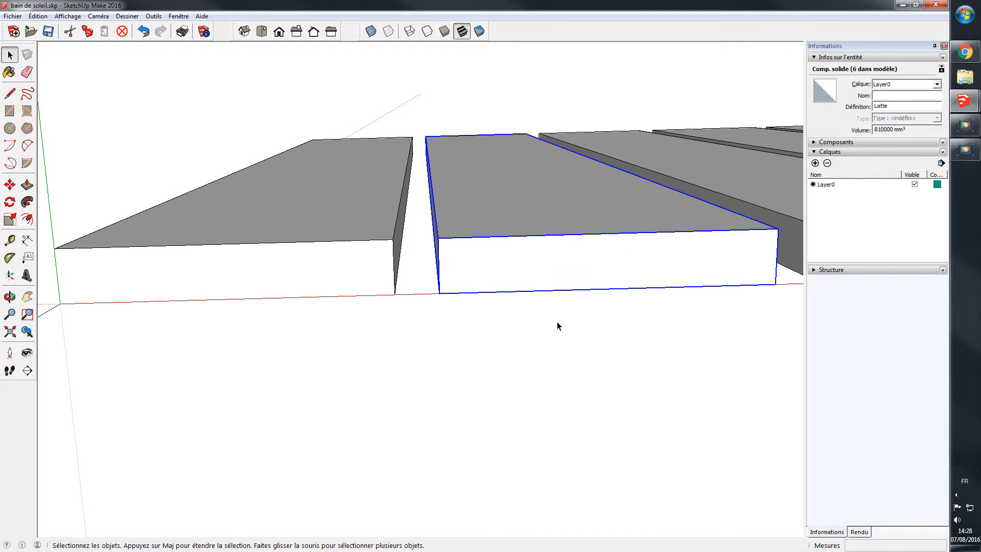
Step: Open the third slat's component for editing and select its front end face
key("h")
left_click_drag(647, 335, 95, 314)
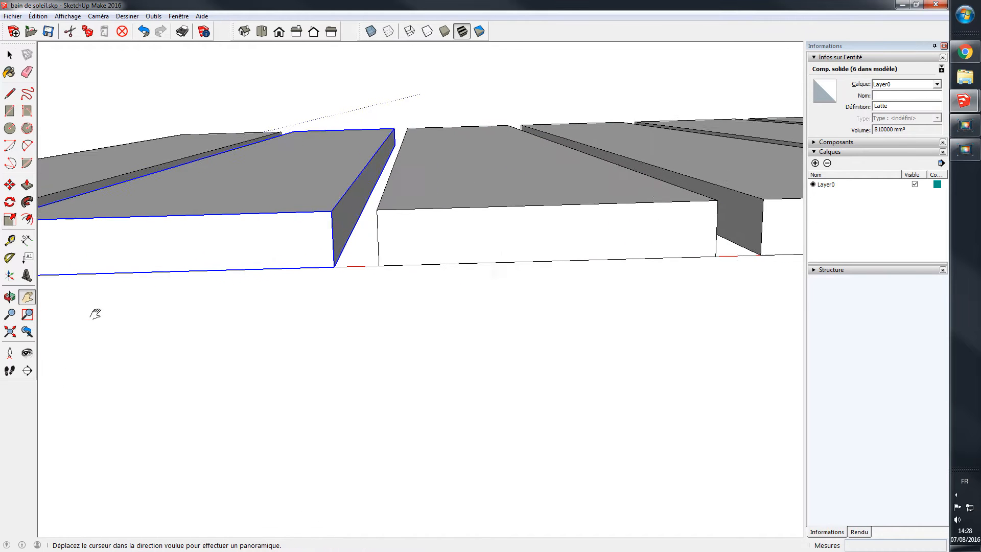
key("space")
left_click(514, 239)
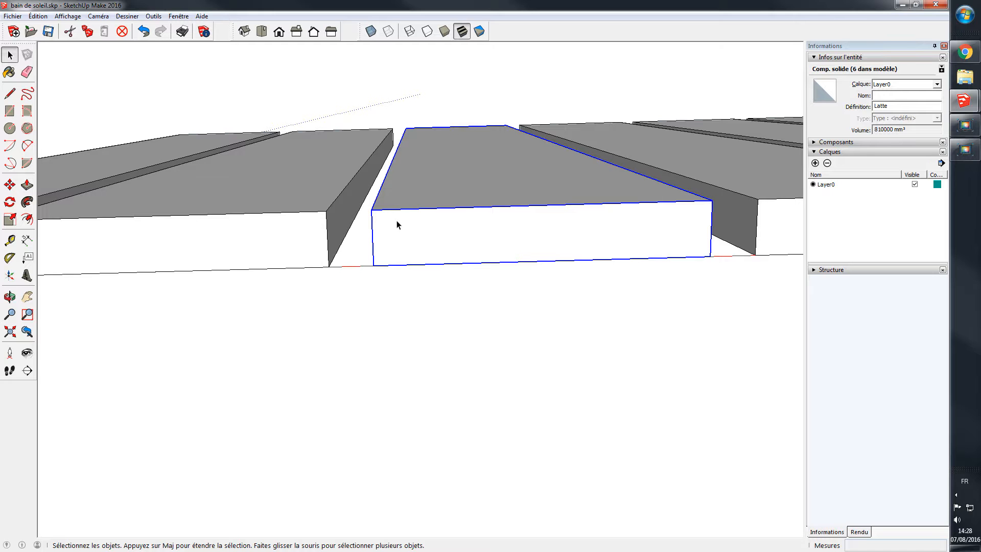
double_click(521, 243)
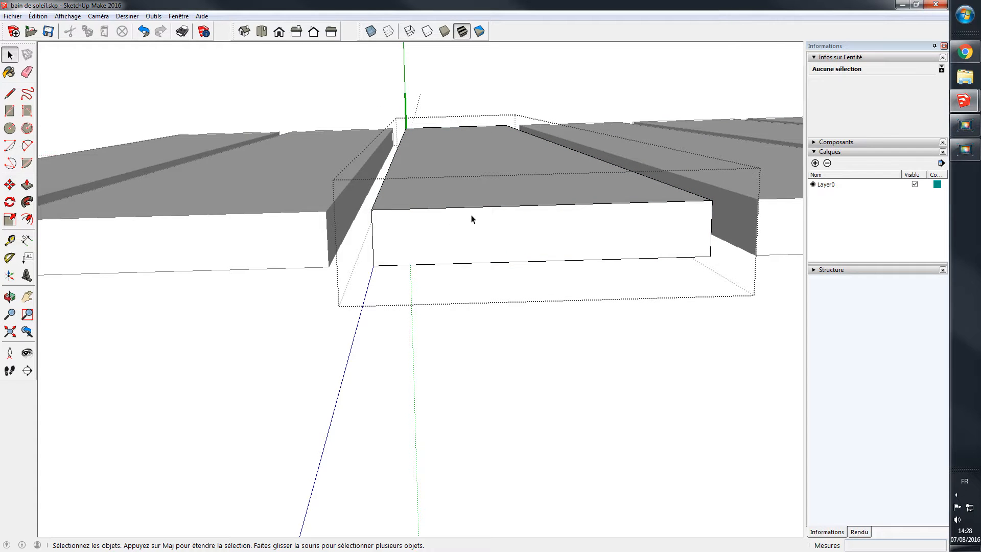
left_click(442, 235)
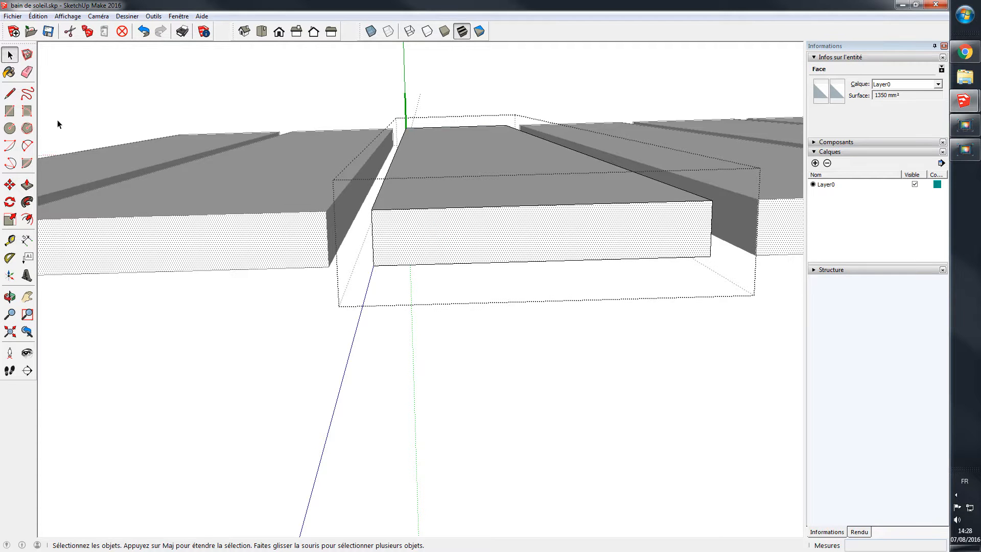
Step: Place a vertical guide 2,5 mm inside the left edge of the slat's front end face
left_click(10, 240)
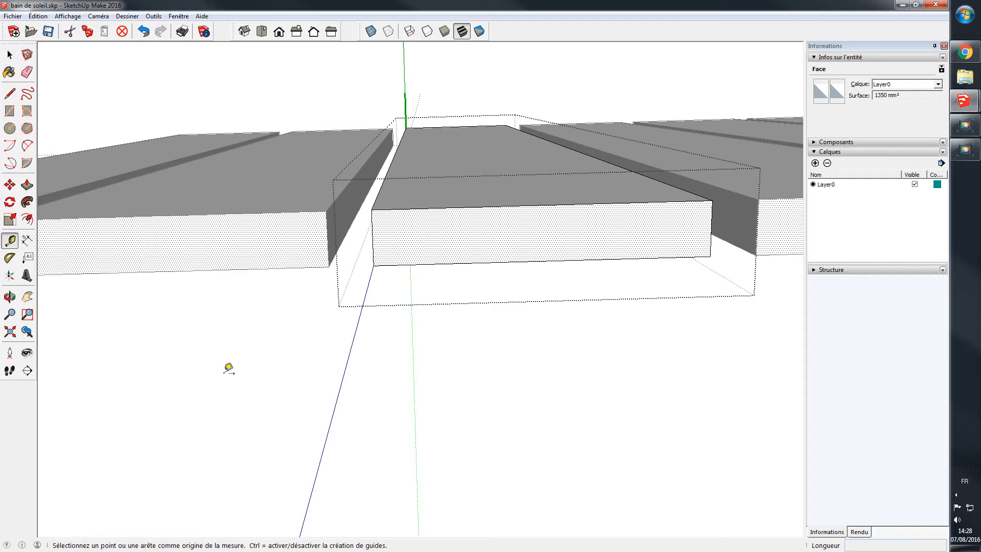
left_click(372, 226)
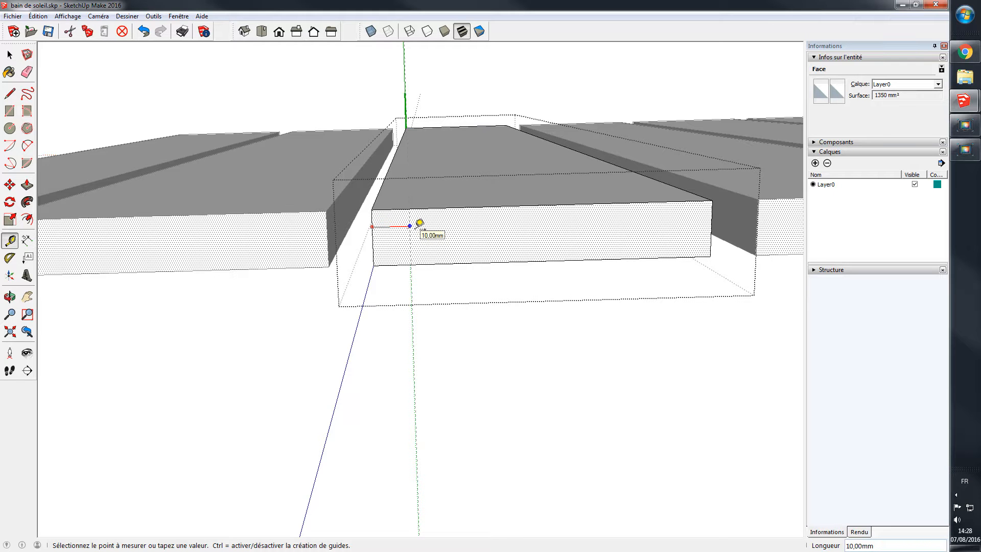
type("2,5")
key("BackSpace")
key("BackSpace")
type(".5")
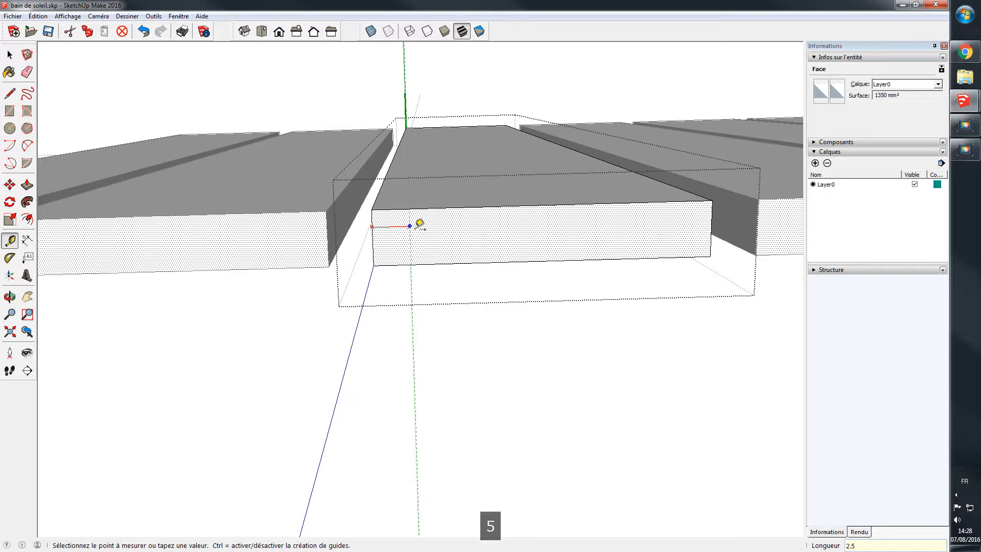
key("Return")
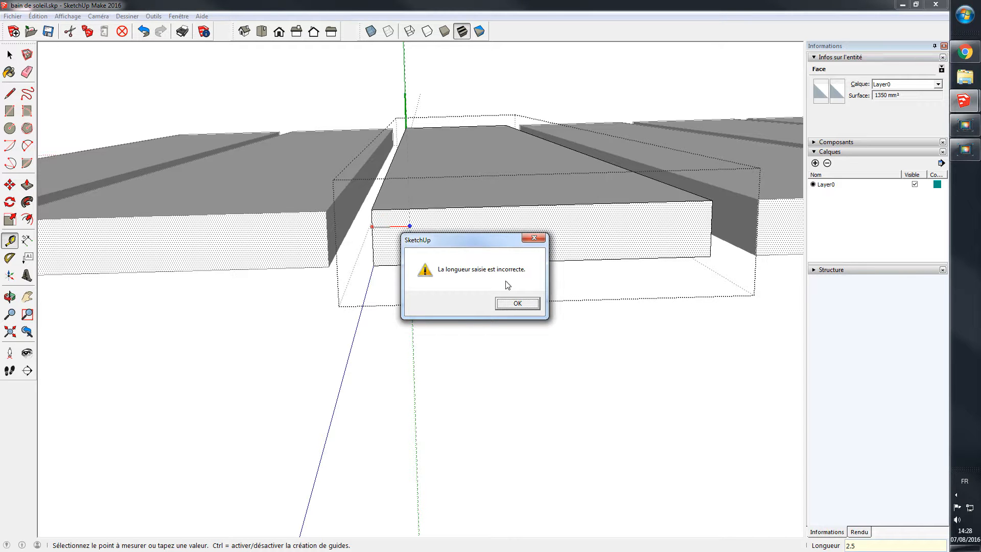
left_click(517, 303)
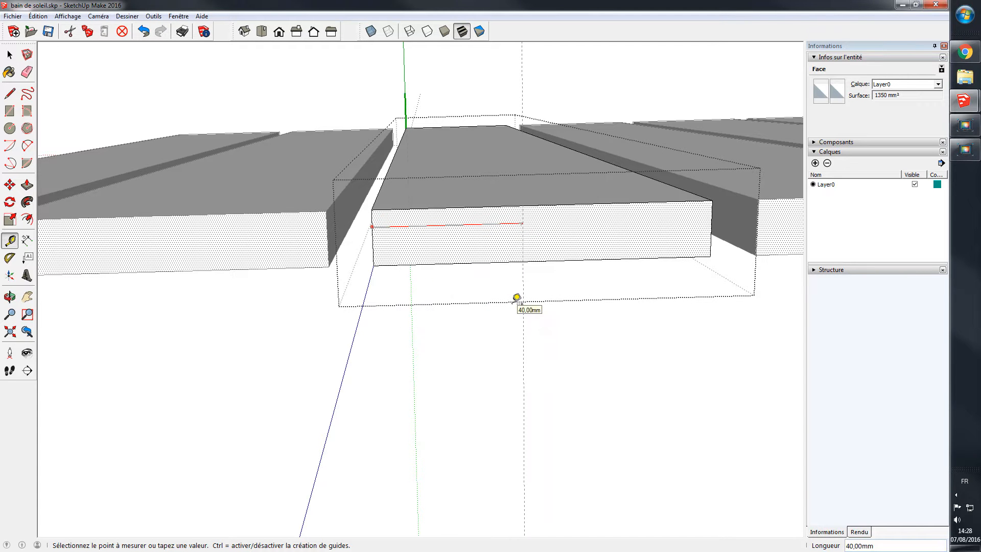
type("2,5")
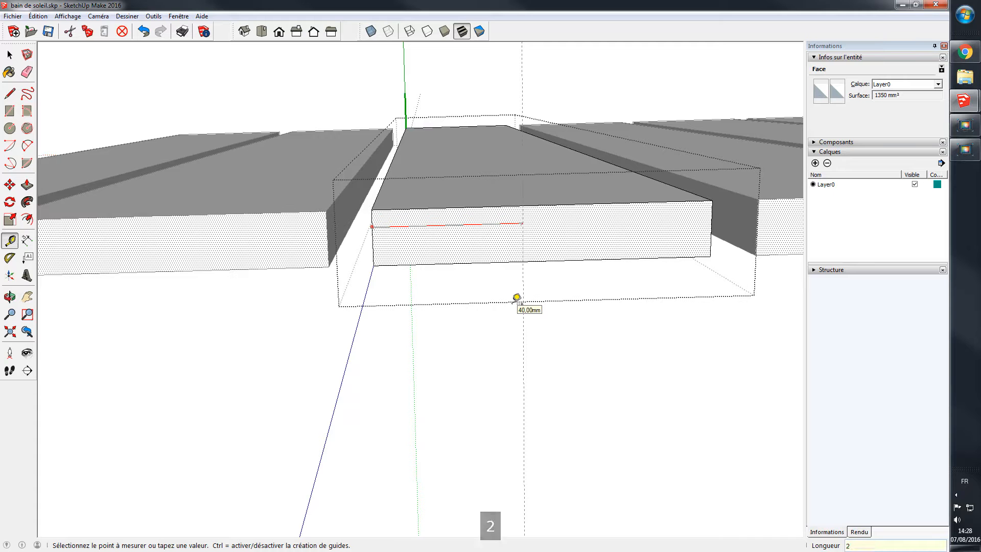
key("Return")
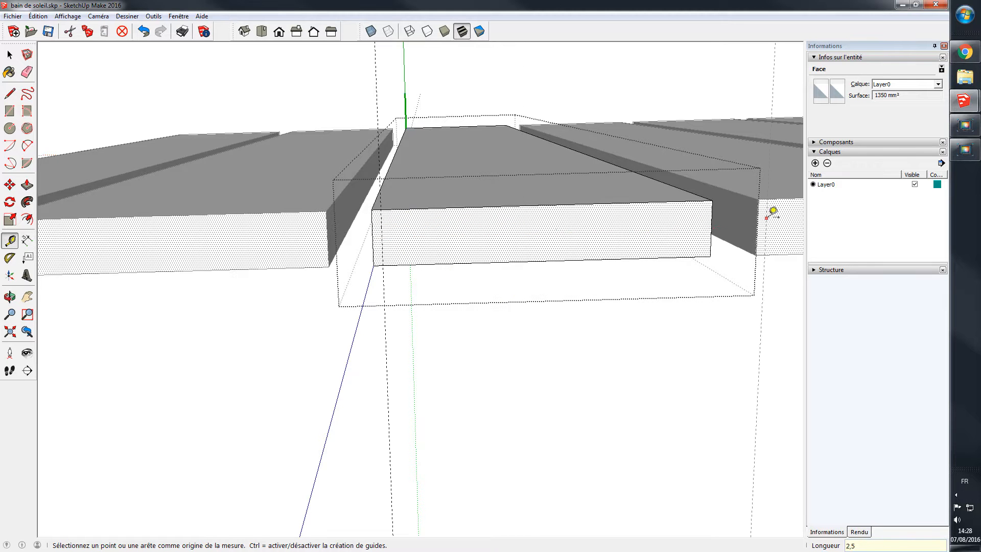
Step: Place a vertical guide 2,5 mm inside the right edge of the slat's front end face
left_click(711, 228)
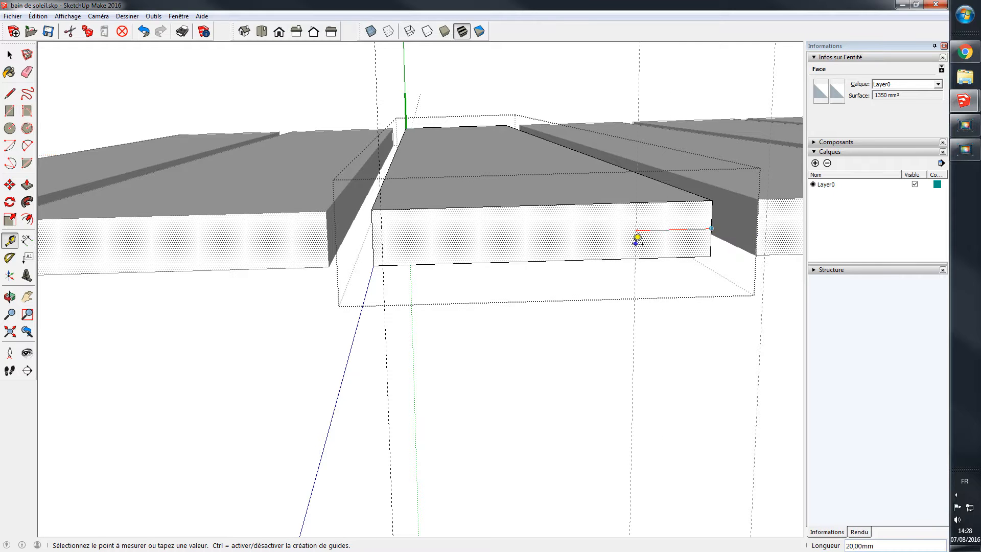
type("2,5")
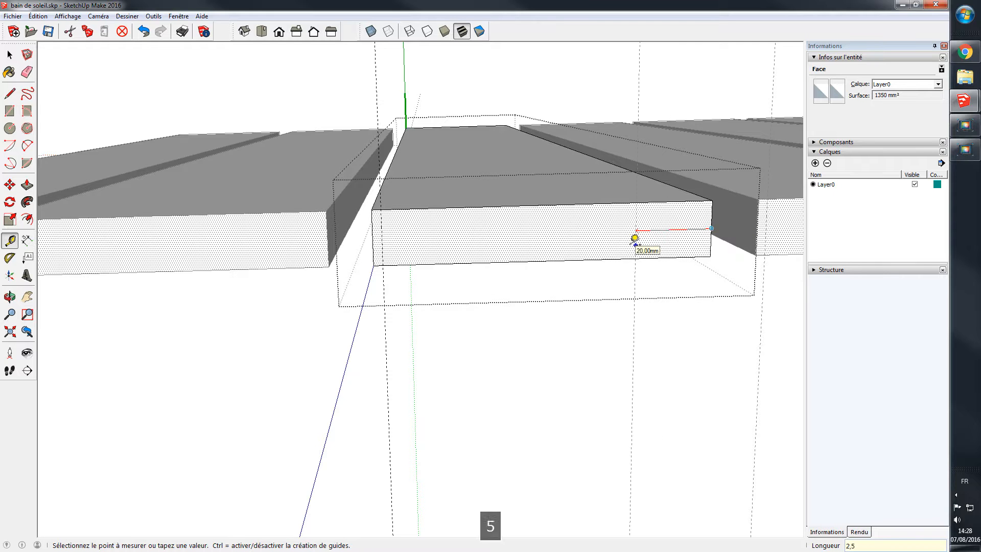
key("Return")
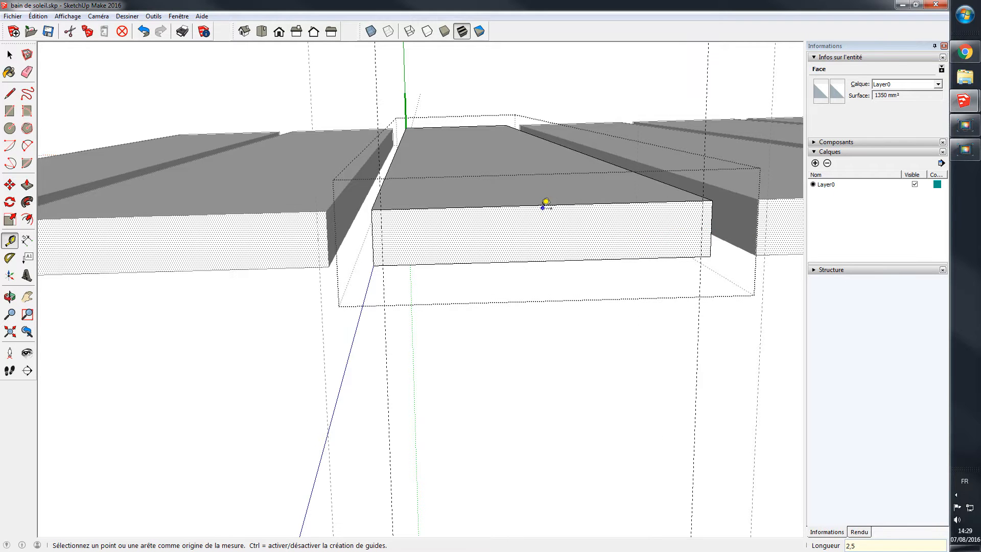
Step: Place a horizontal guide 2,5 mm below the upper edge of the slat's front end face
left_click(432, 208)
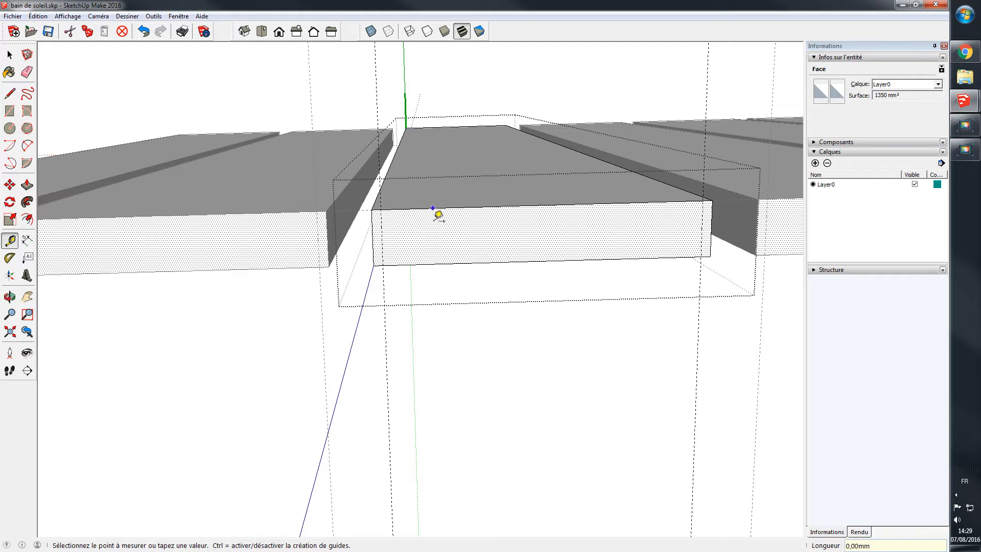
type("12")
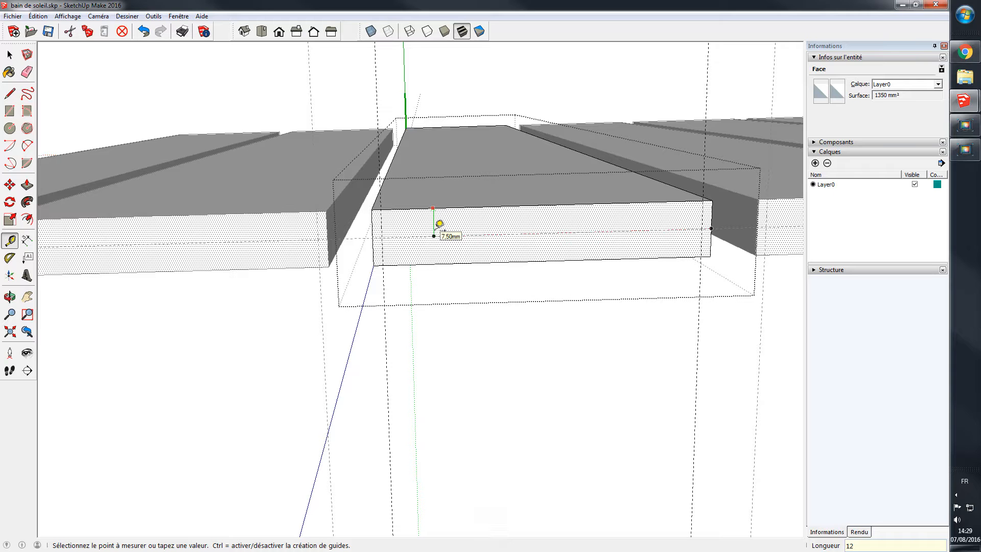
key("BackSpace")
key("BackSpace")
type("2,5")
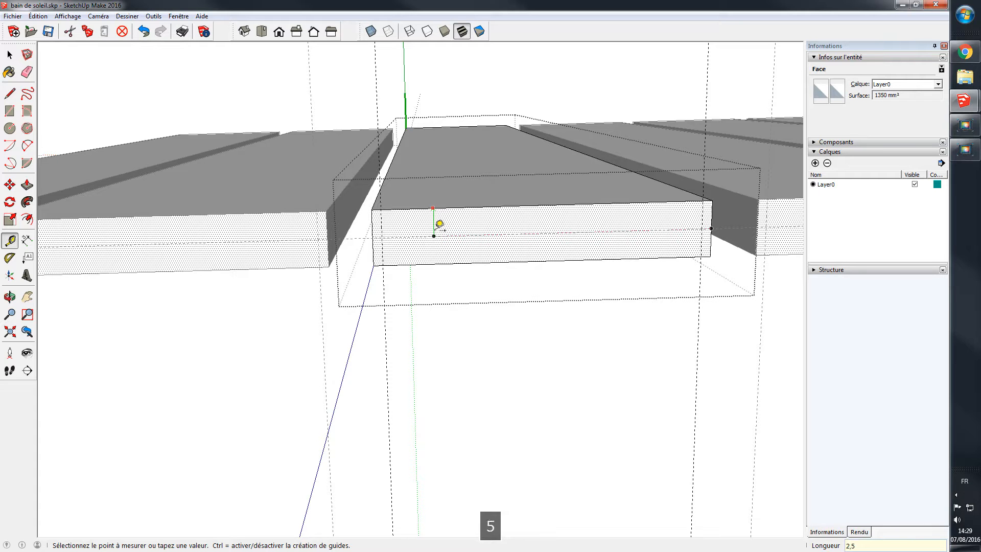
key("Return")
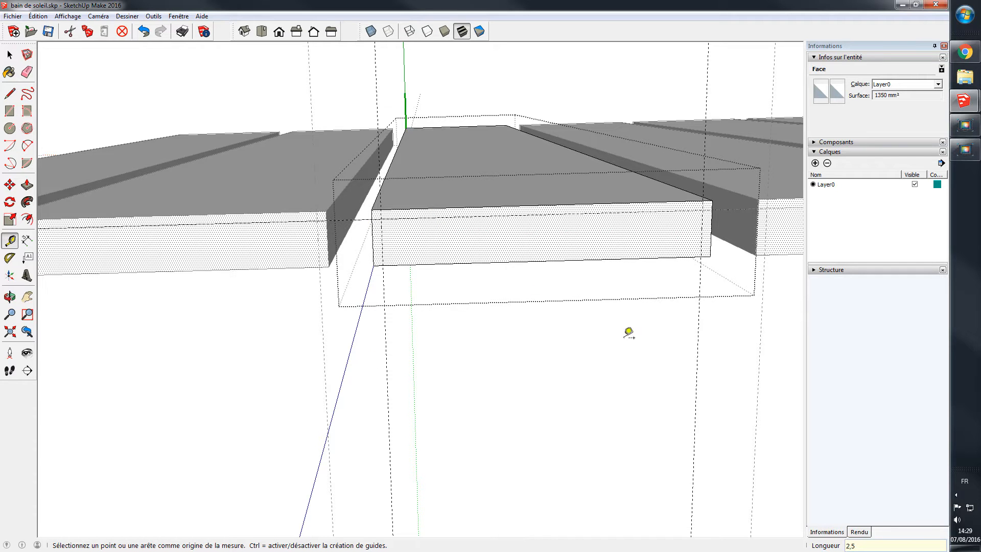
Step: Draw a 2,5 mm triangular chamfer profile with lines at the end face's upper left corner, using the guide intersections
scroll(430, 226, "up", 4)
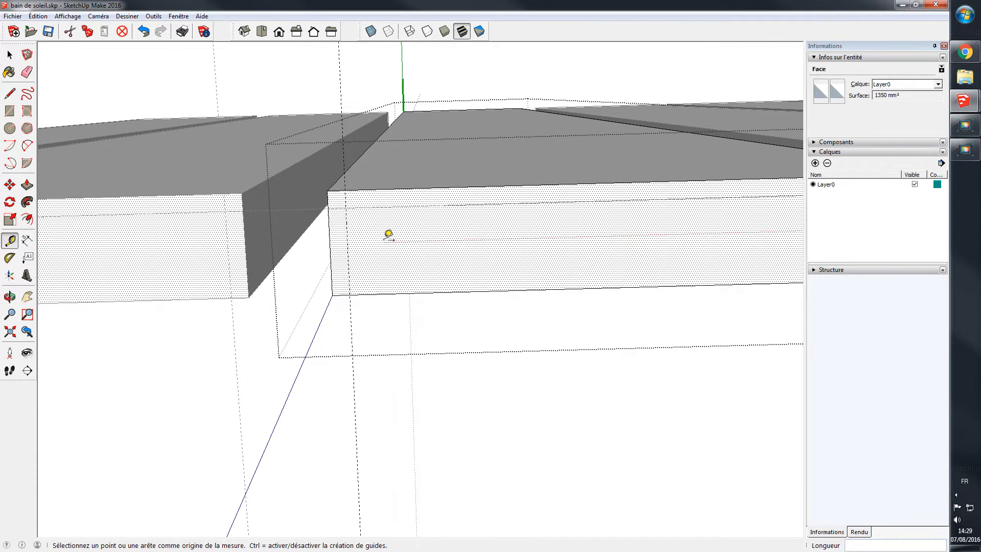
scroll(384, 235, "up", 1)
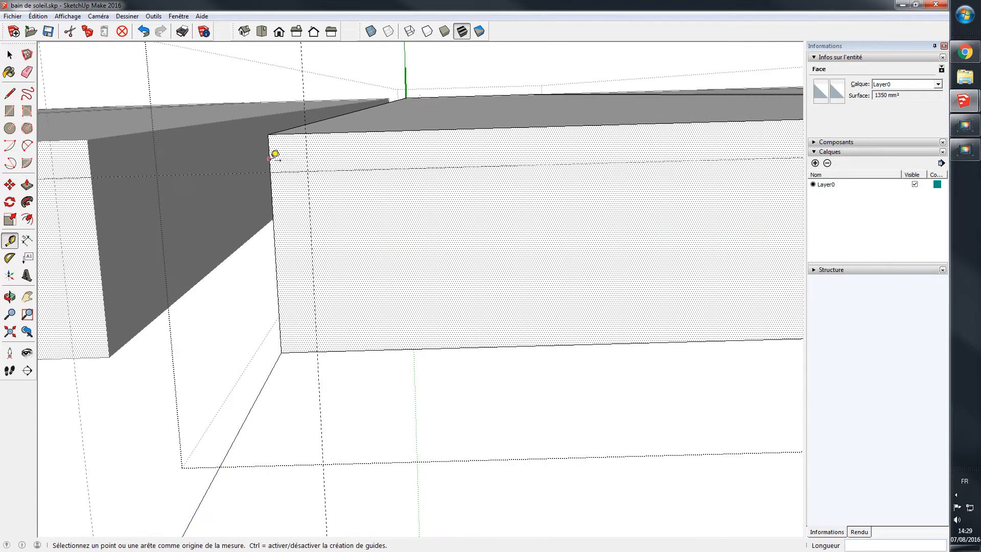
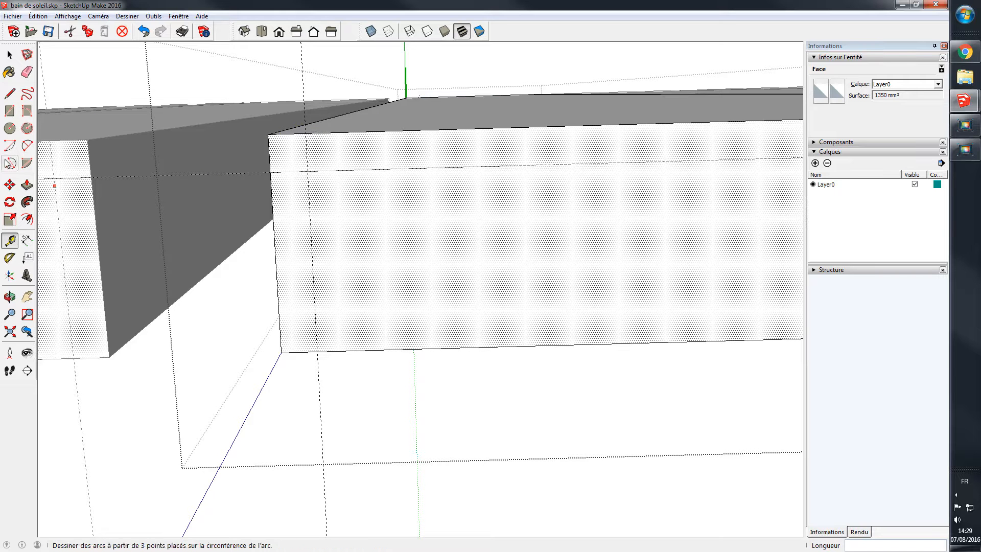
left_click(12, 96)
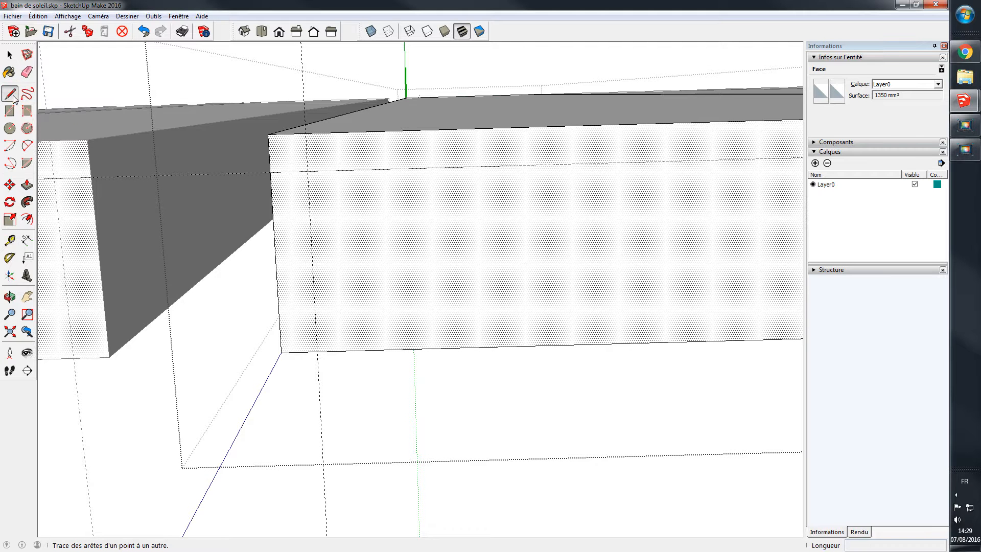
left_click(270, 172)
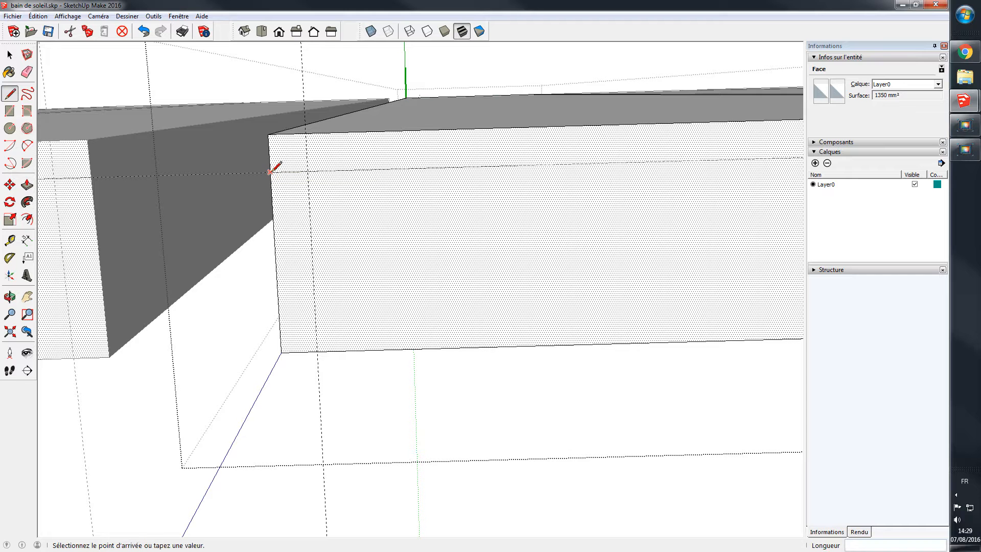
left_click(268, 135)
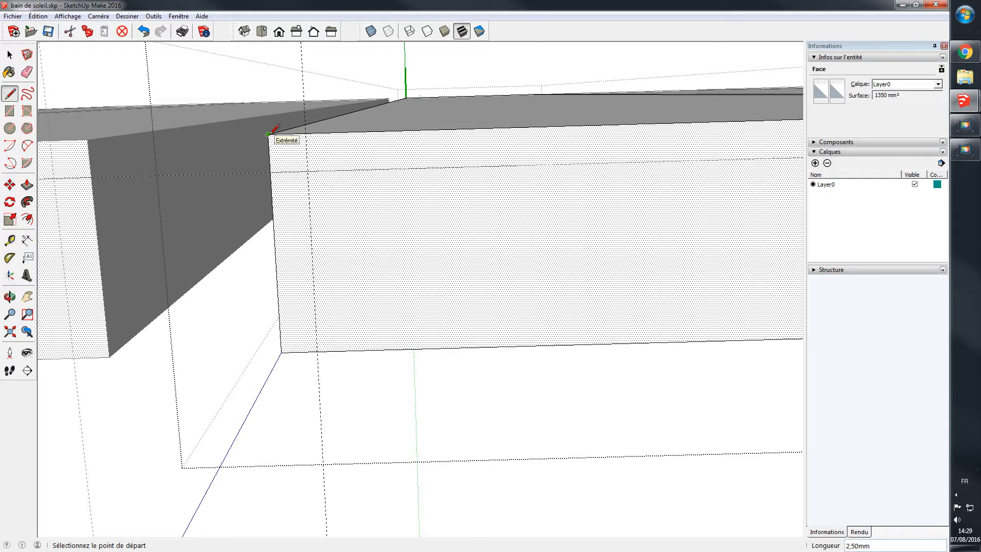
left_click(268, 135)
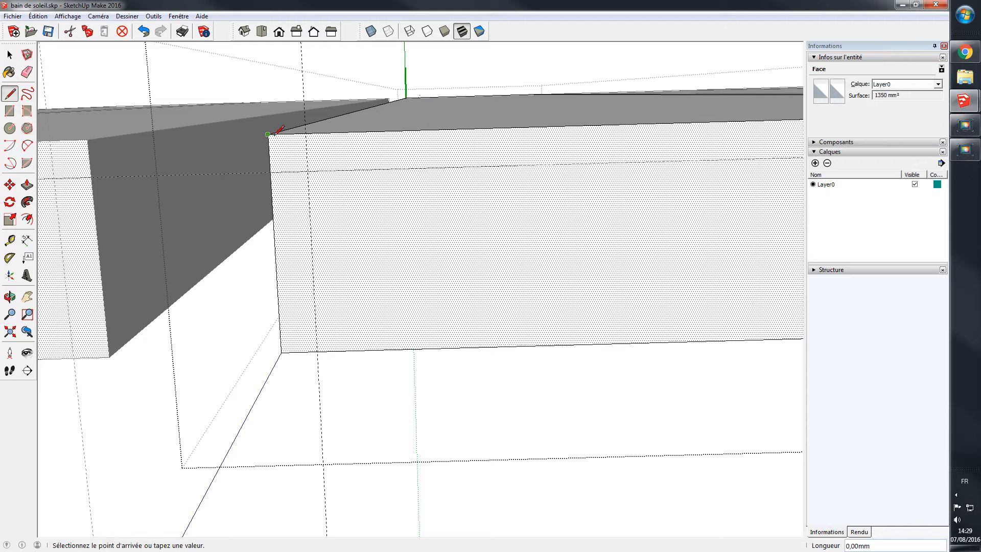
left_click(307, 132)
left_click(305, 132)
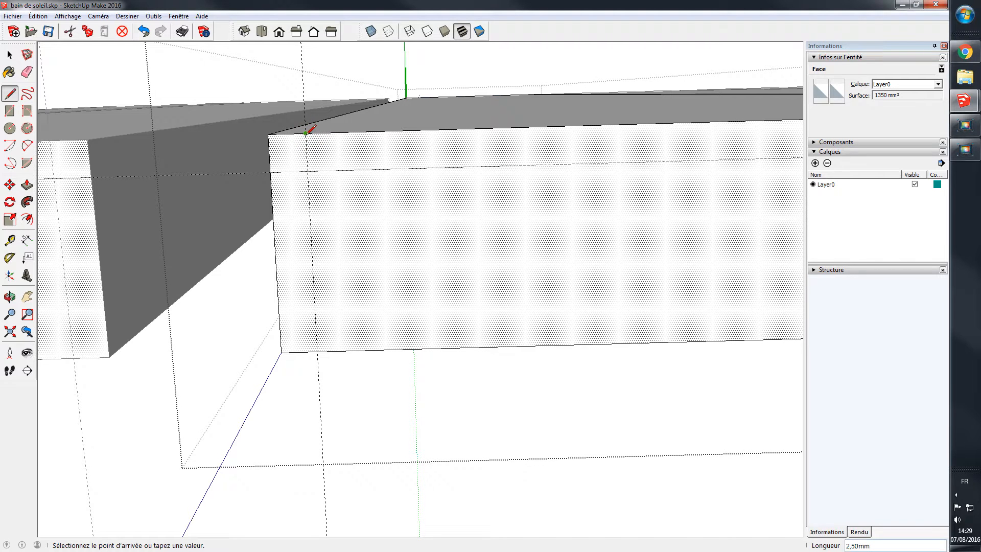
left_click(271, 171)
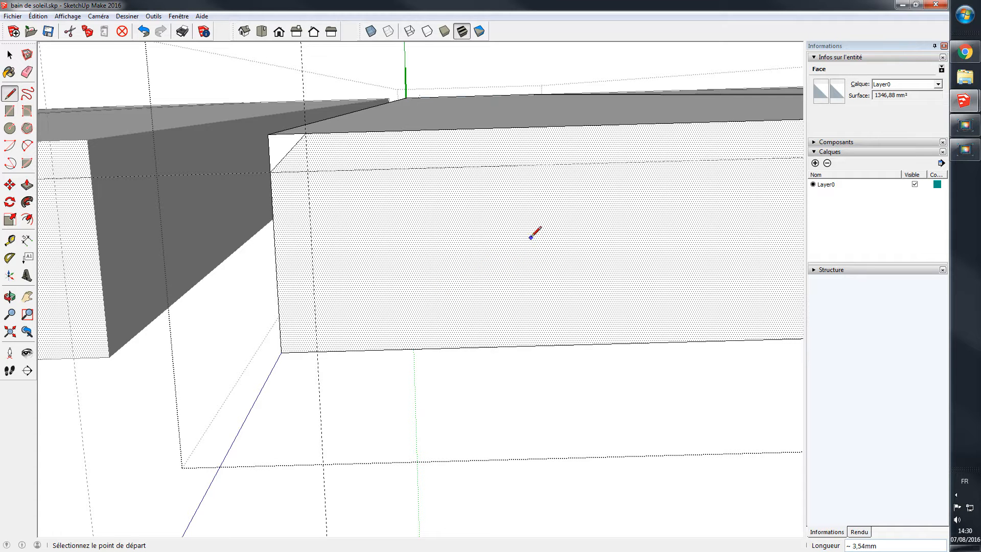
Step: Draw the diagonal chamfer line across the end face's upper right corner, joining the guide intersections 2,5 mm from the corner
key("h")
left_click_drag(672, 215, 366, 230)
left_click_drag(705, 204, 434, 258)
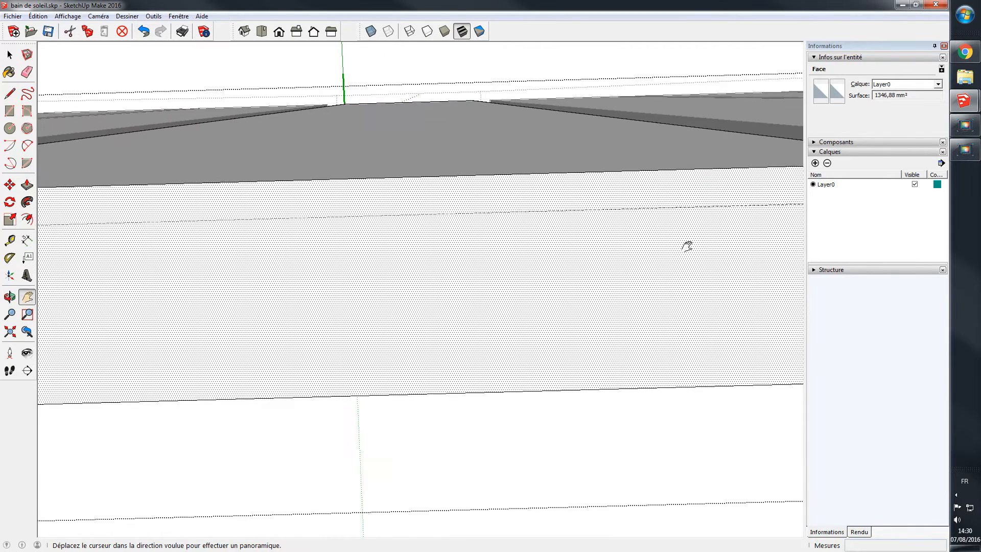
left_click_drag(688, 245, 309, 219)
left_click_drag(469, 247, 440, 245)
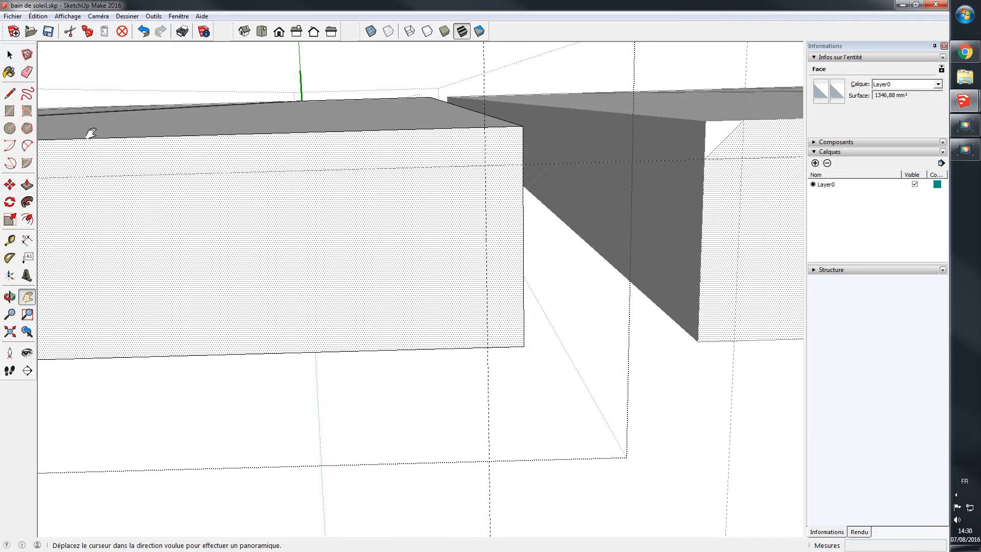
left_click(10, 95)
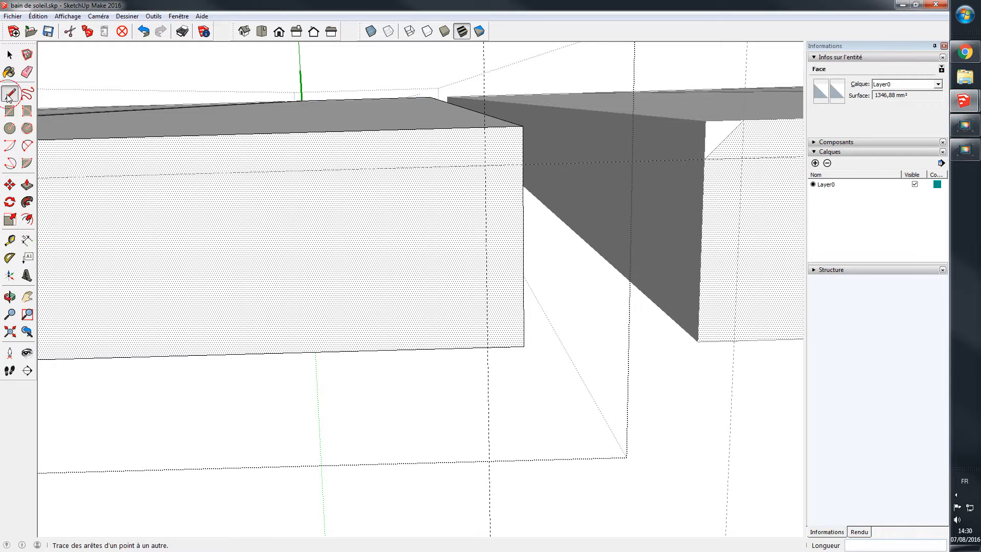
left_click(523, 126)
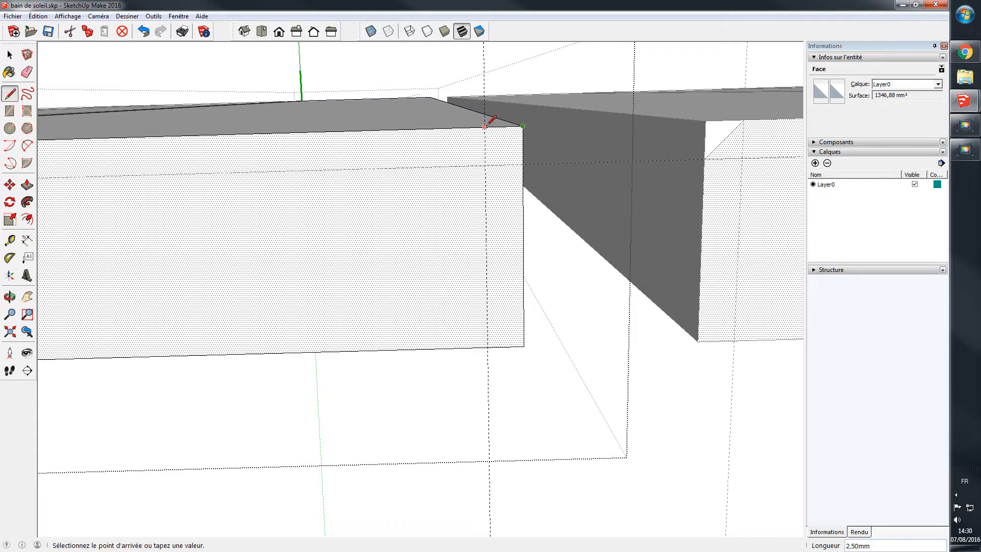
key("Escape")
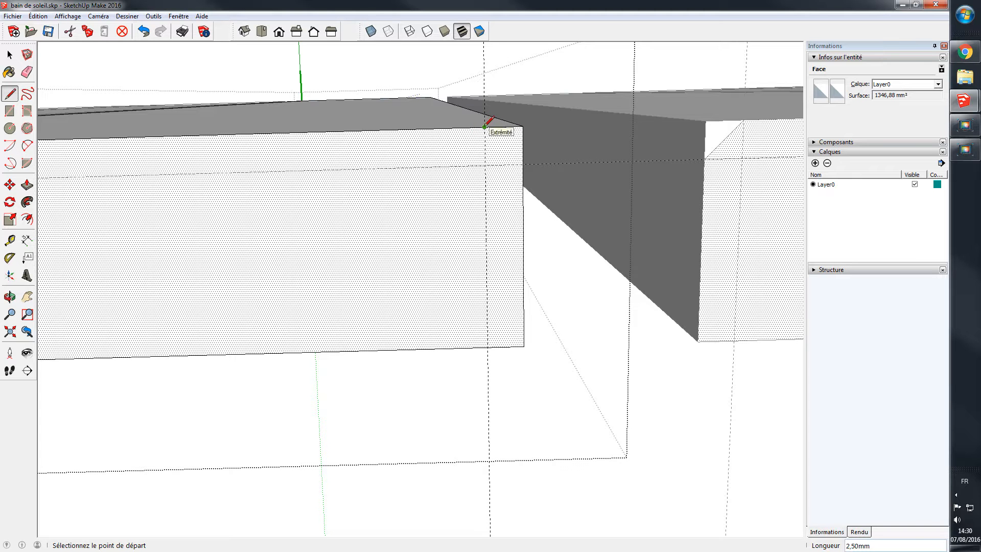
left_click(485, 127)
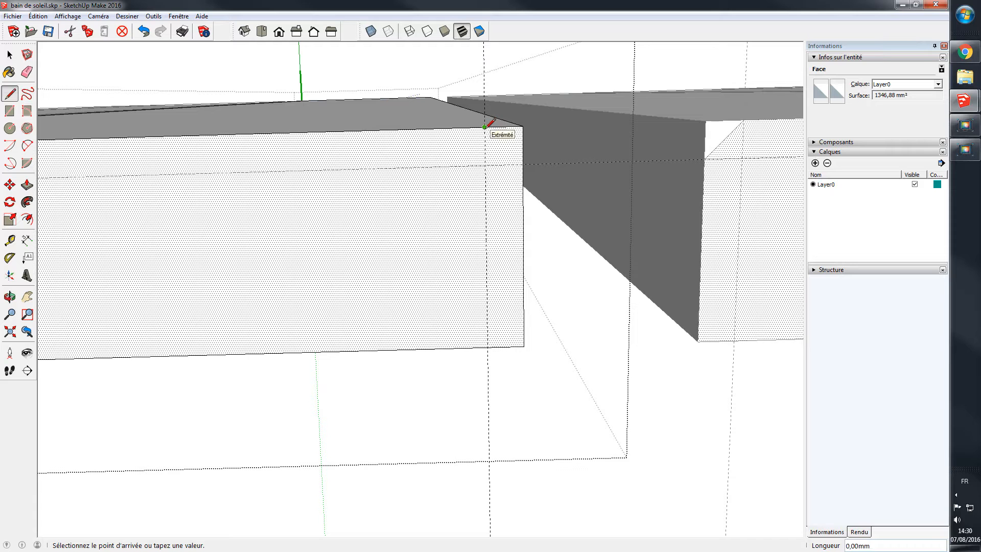
left_click(523, 163)
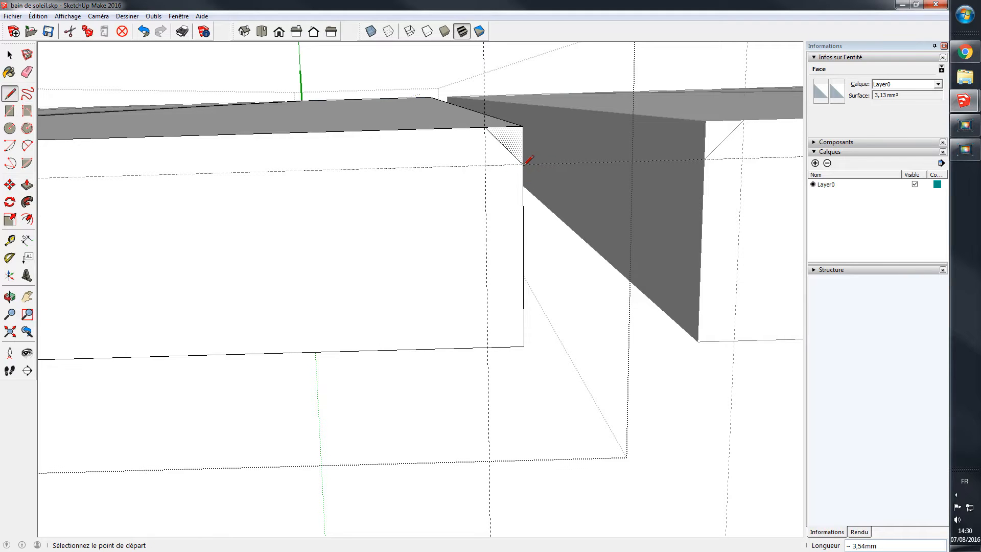
left_click(523, 126)
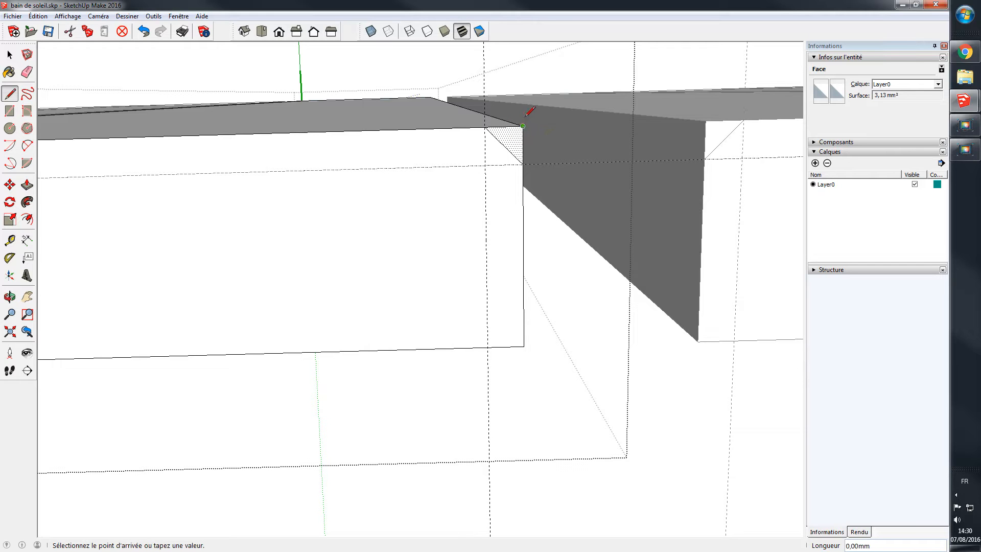
key("Escape")
Step: Push the triangular profile at the upper right corner 600 mm through the slat's full length with Push/Pull
left_click(27, 186)
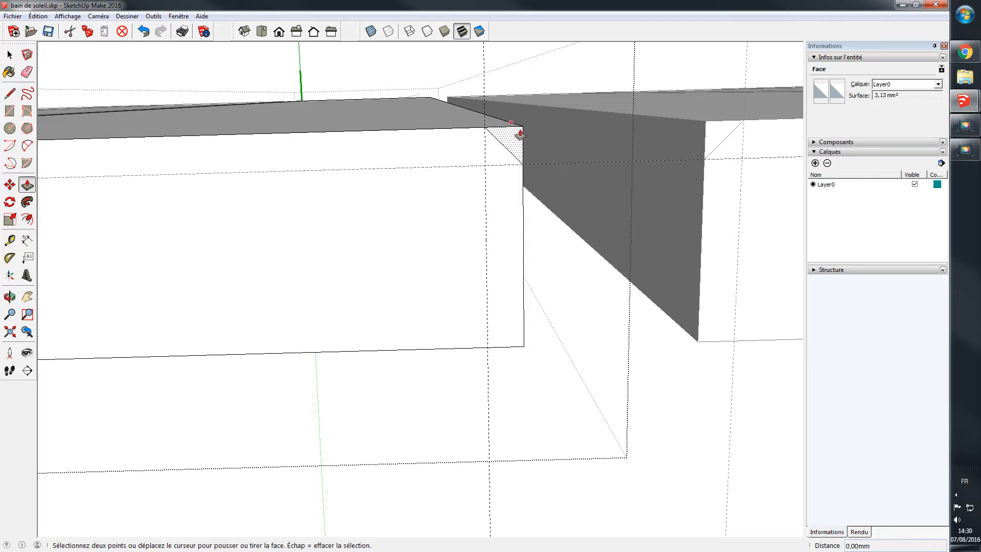
scroll(516, 142, "up", 2)
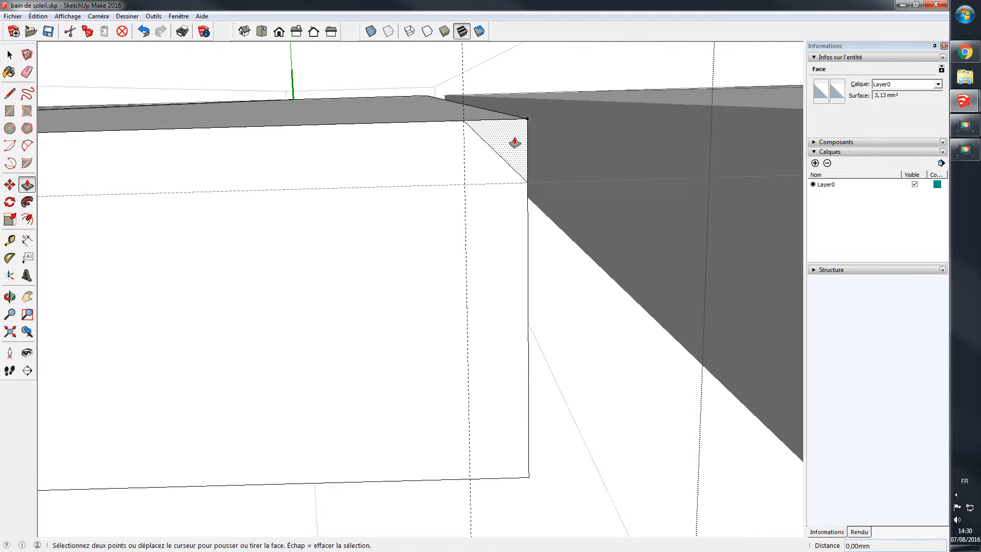
left_click(511, 144)
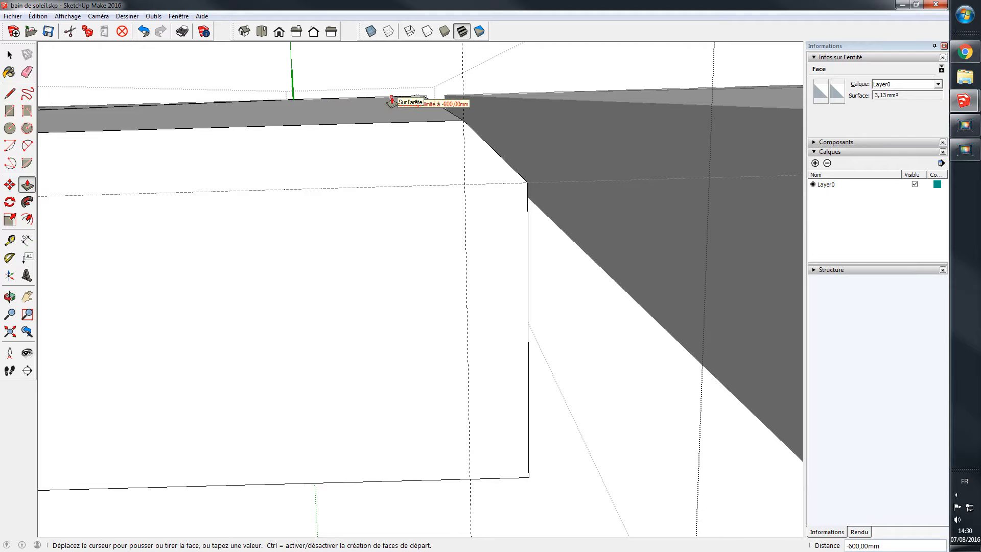
left_click(392, 101)
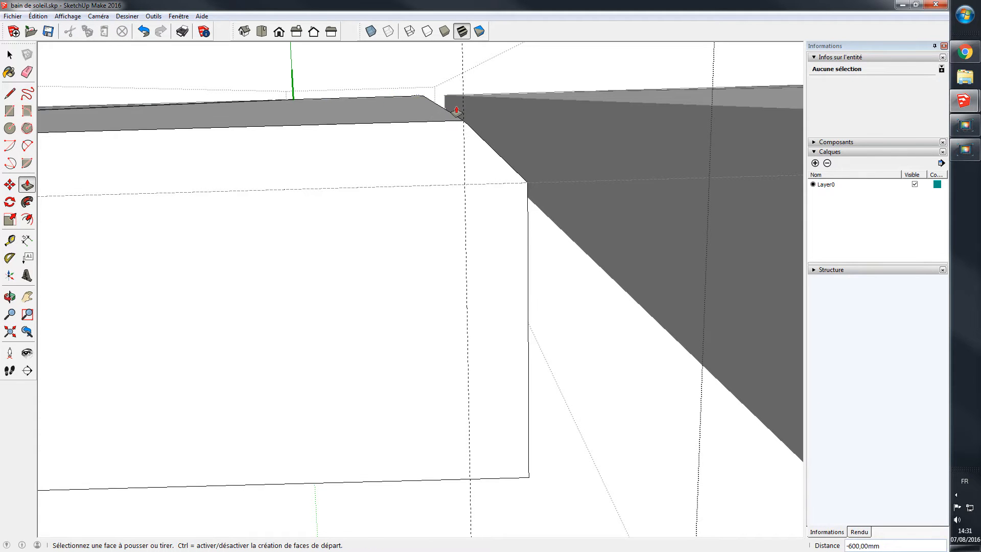
Step: Push the triangular profile at the slat's upper left corner back 600 mm to cut the second chamfer
key("o")
left_click_drag(455, 142, 409, 175)
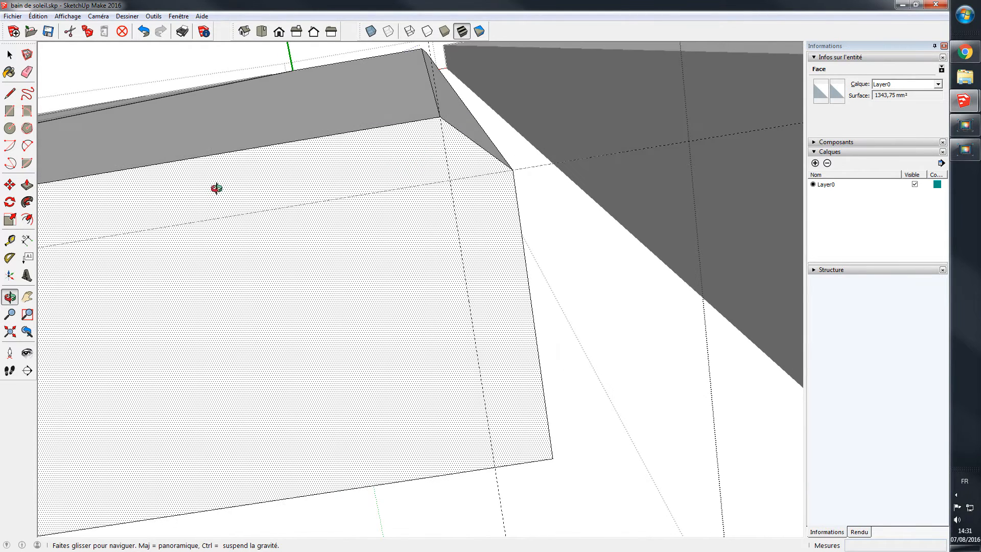
key("h")
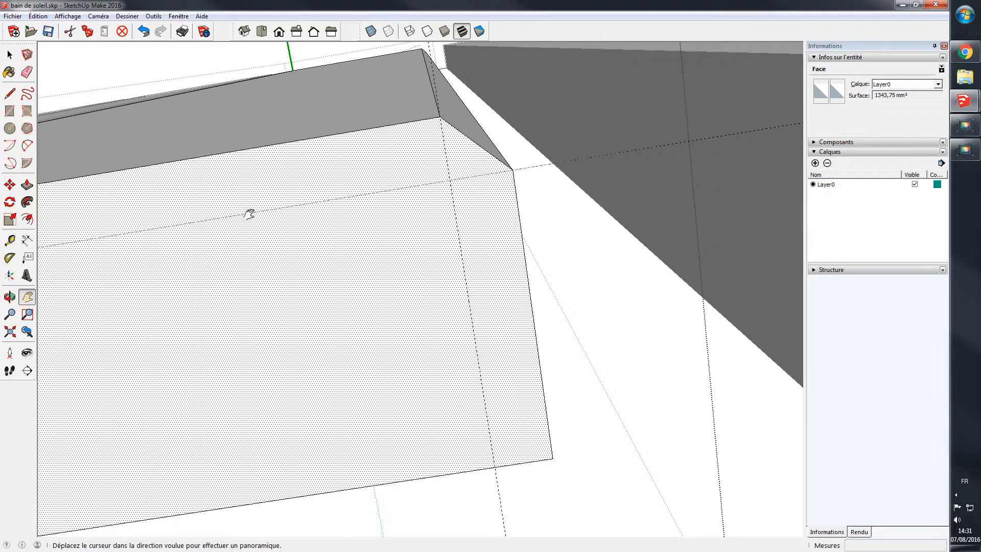
key("h")
left_click_drag(121, 259, 585, 115)
left_click_drag(94, 241, 726, 107)
scroll(261, 239, "down", 3)
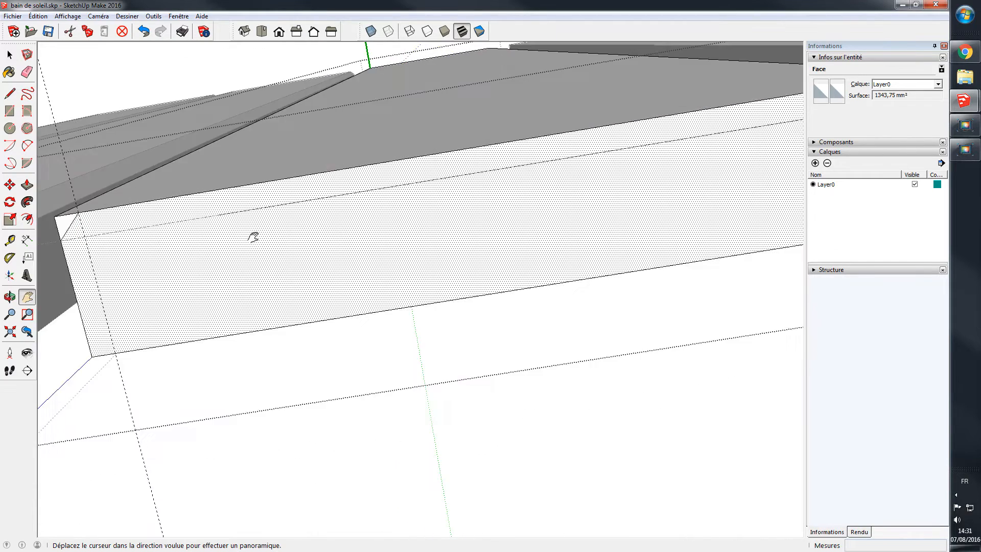
mouse_move(141, 251)
left_mouse_down()
mouse_move(260, 228)
mouse_move(318, 246)
mouse_move(344, 228)
left_mouse_up()
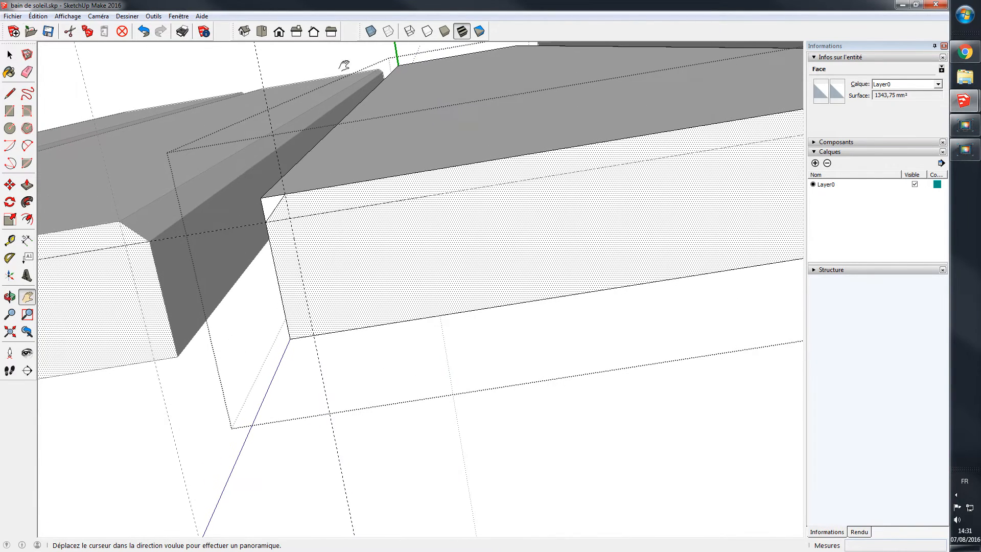
left_click(10, 55)
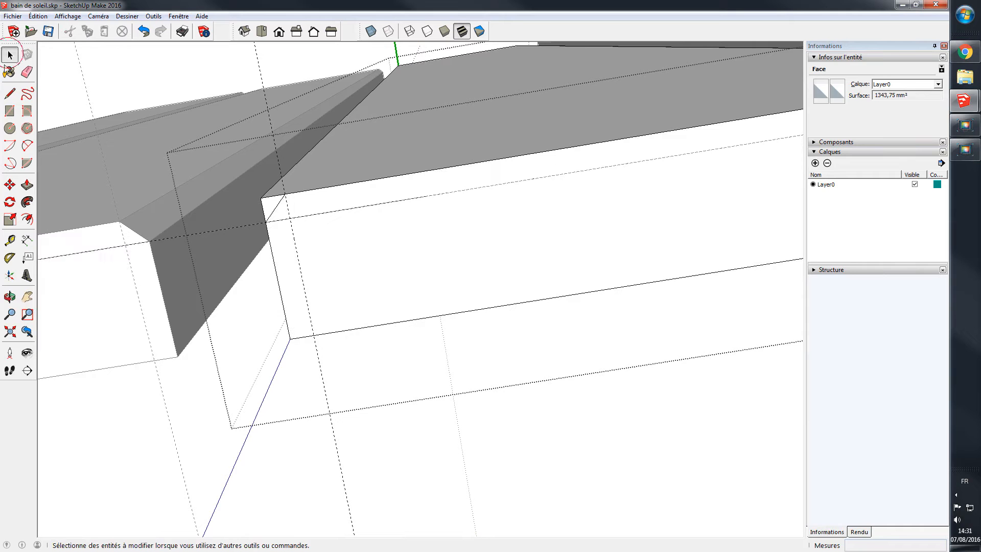
left_click(270, 206)
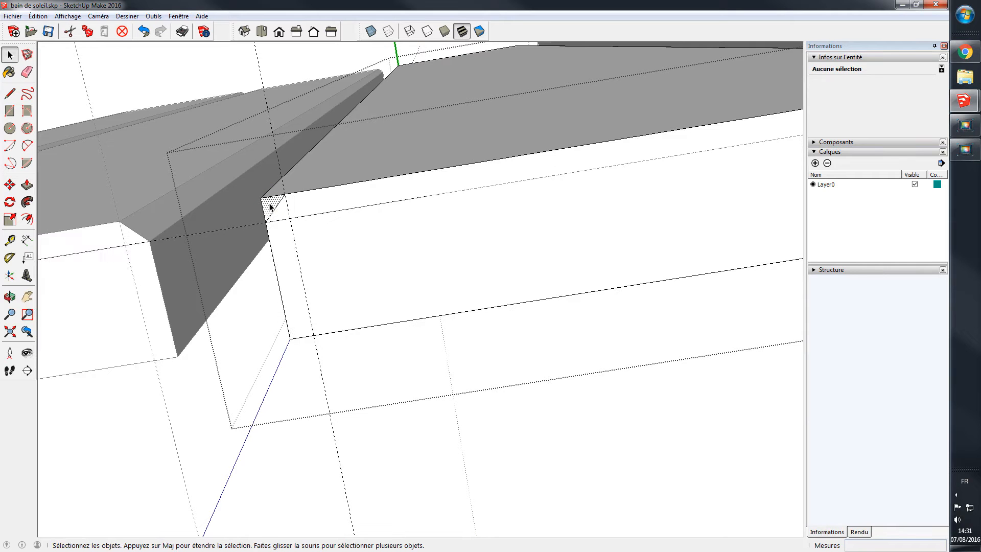
left_click(27, 185)
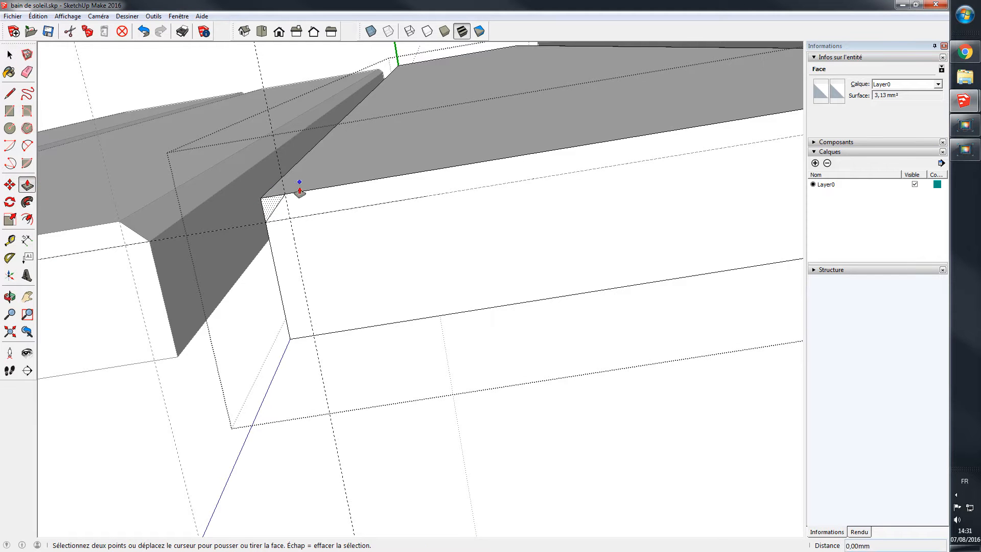
left_click(270, 210)
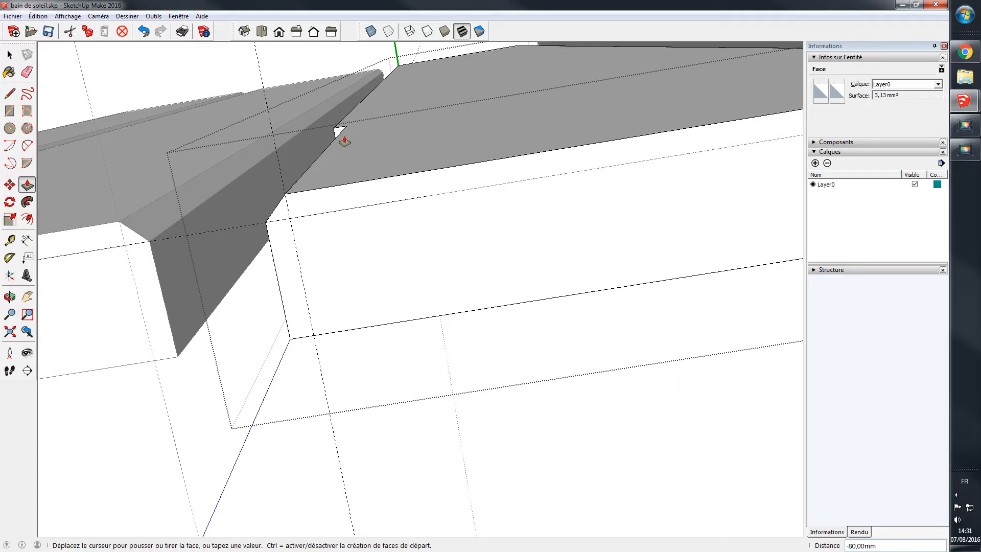
type("600")
key("Return")
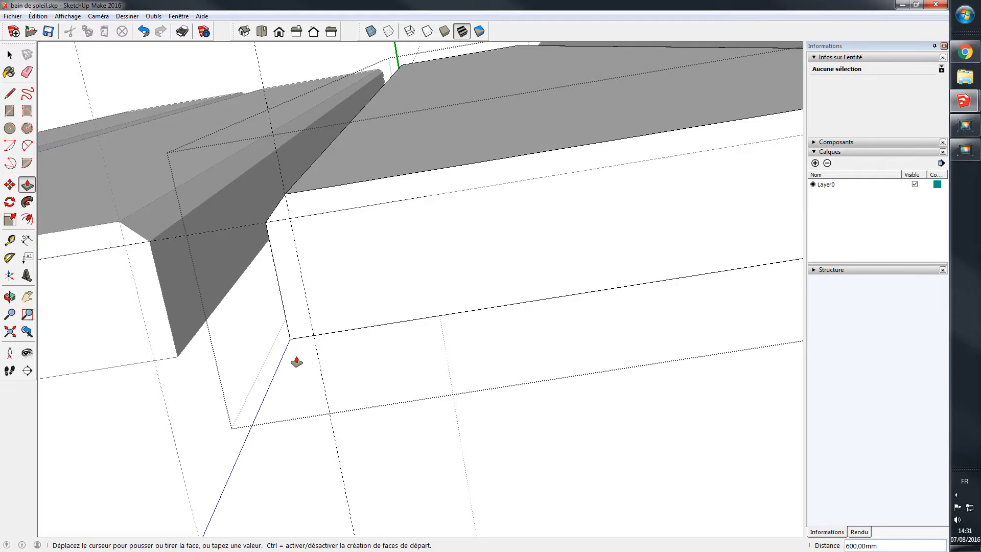
Step: Close the slat component to return to the whole model
key("space")
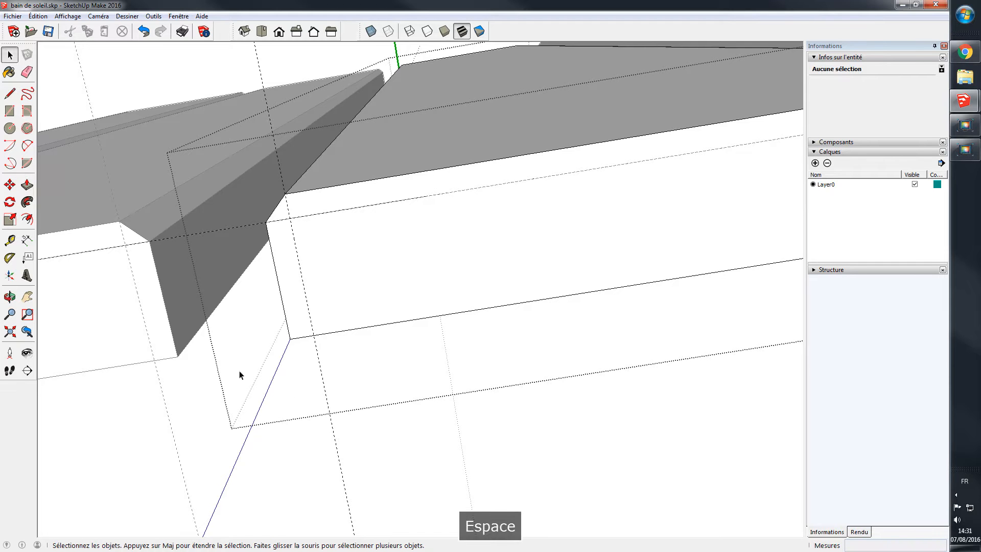
key("ctrl+z")
left_click(117, 480)
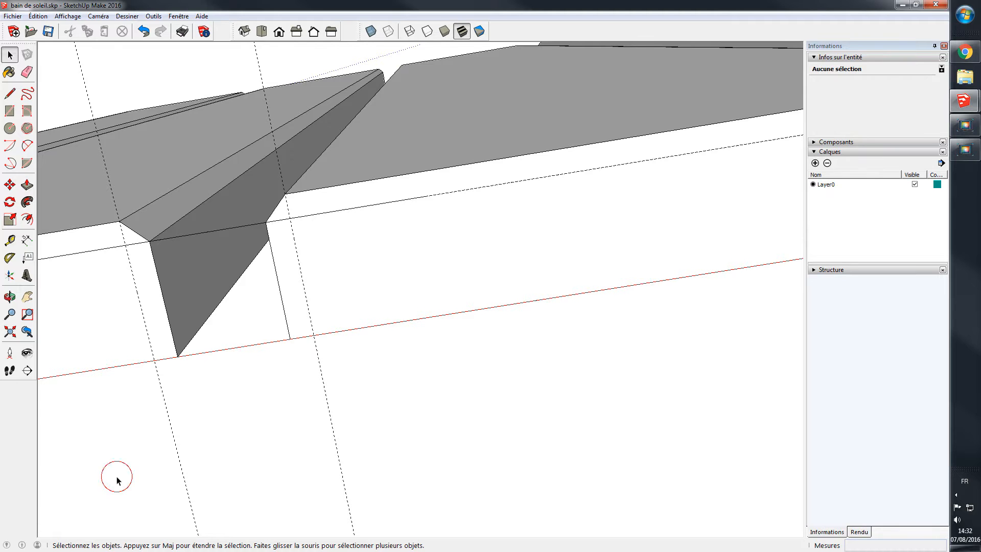
Step: Examine the chamfered upper long edges on all six slats from several angles
scroll(248, 414, "down", 5)
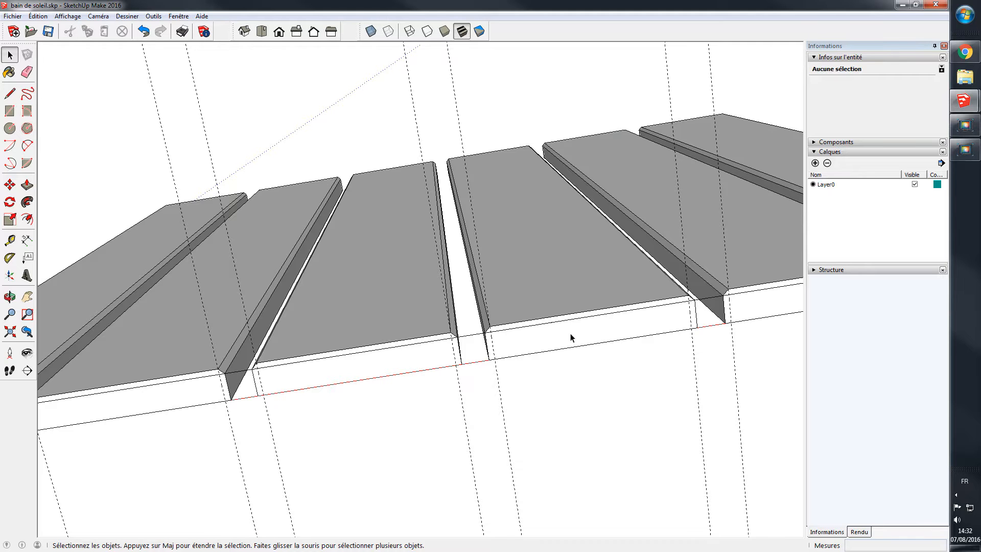
middle_click_drag(561, 347, 480, 311)
middle_click_drag(679, 355, 695, 333)
middle_click_drag(252, 394, 175, 228)
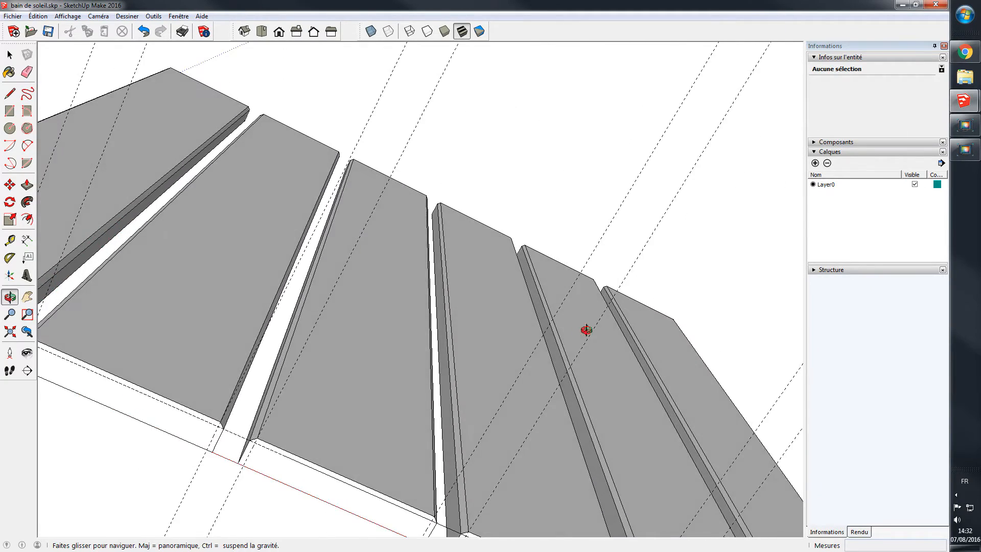
middle_click_drag(586, 330, 538, 256)
middle_click_drag(121, 247, 177, 261)
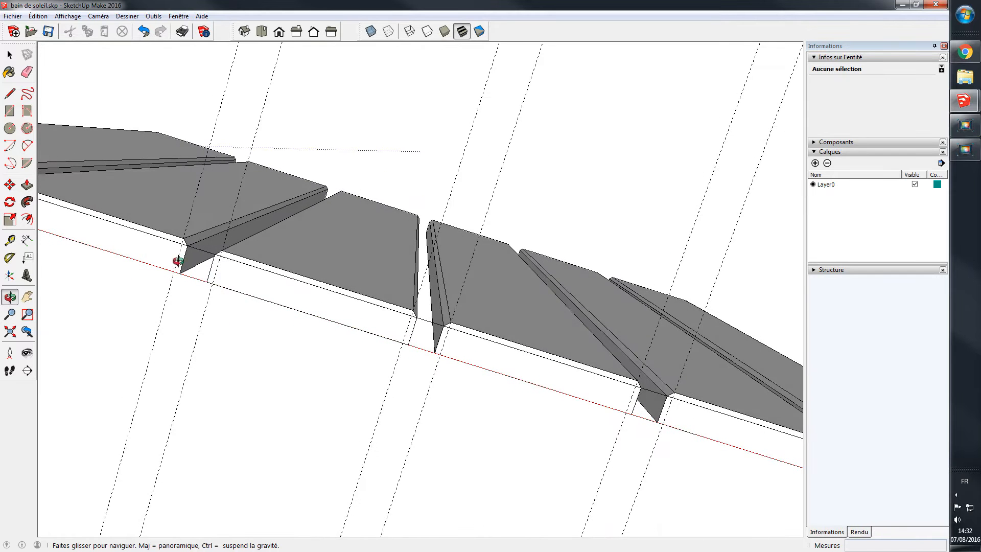
left_click_drag(751, 252, 728, 209)
left_click_drag(120, 318, 228, 385)
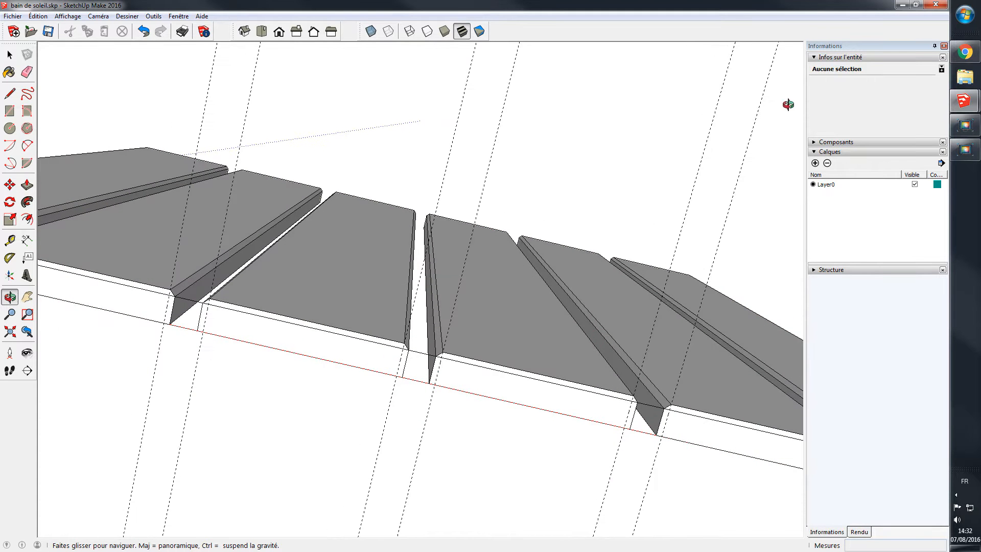
left_click_drag(788, 105, 693, 61)
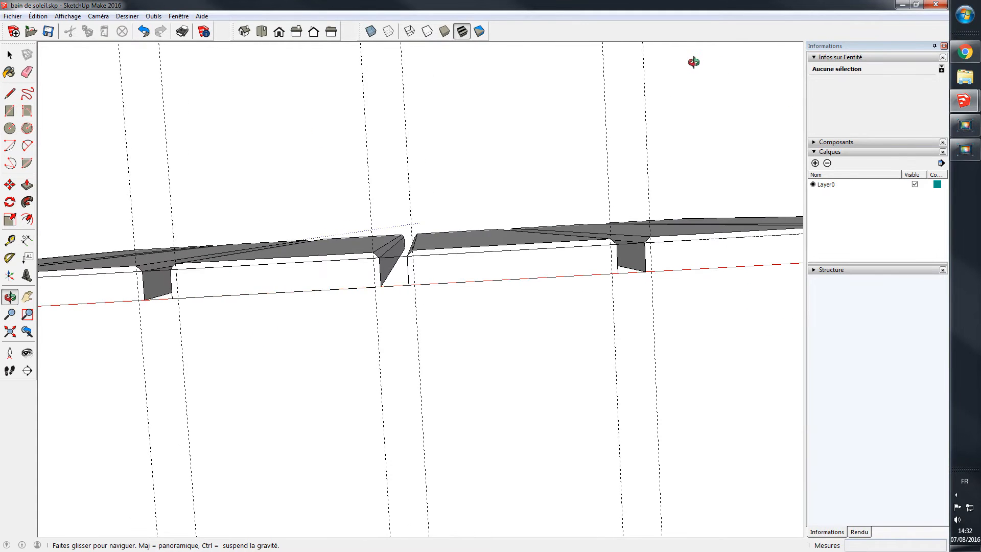
left_click_drag(446, 219, 446, 269)
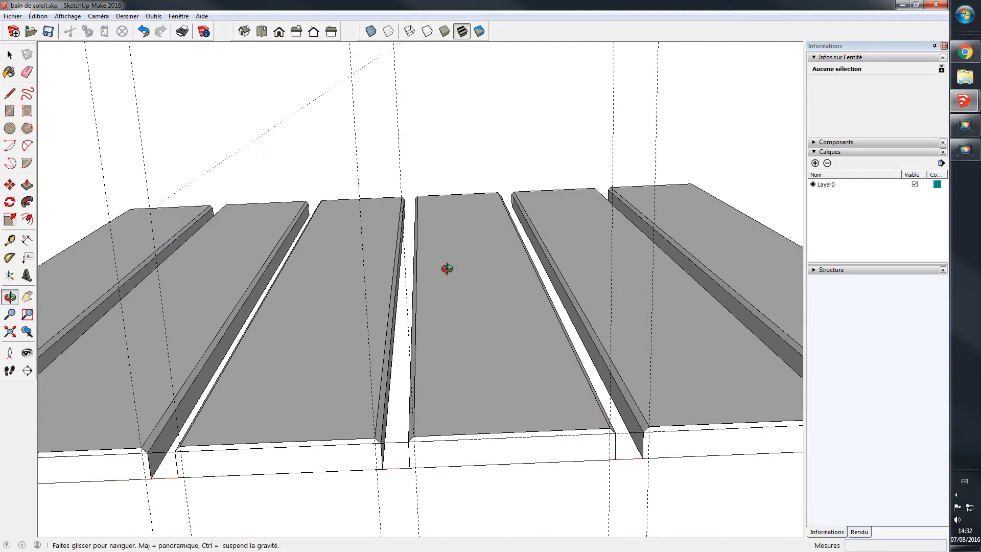
scroll(419, 283, "down", 4)
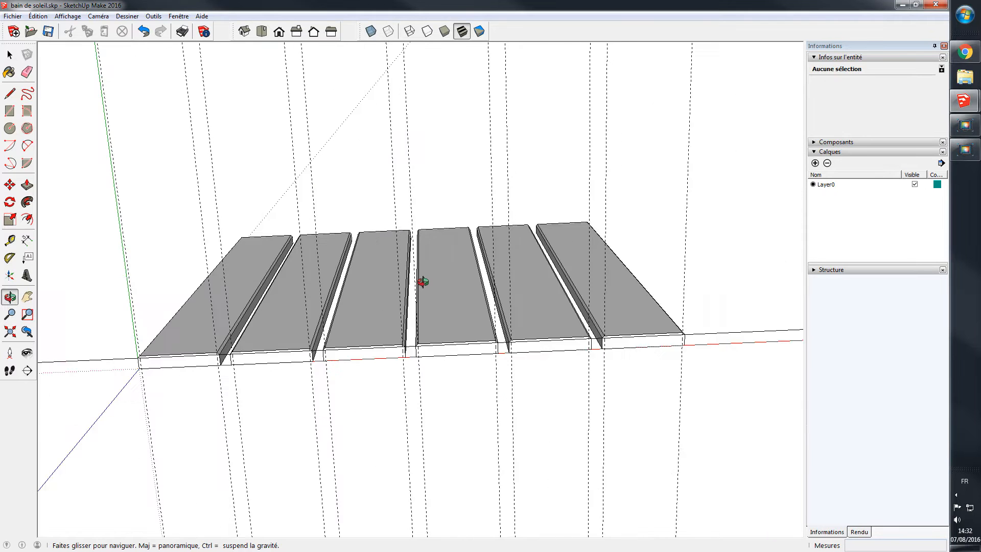
scroll(423, 281, "up", 2)
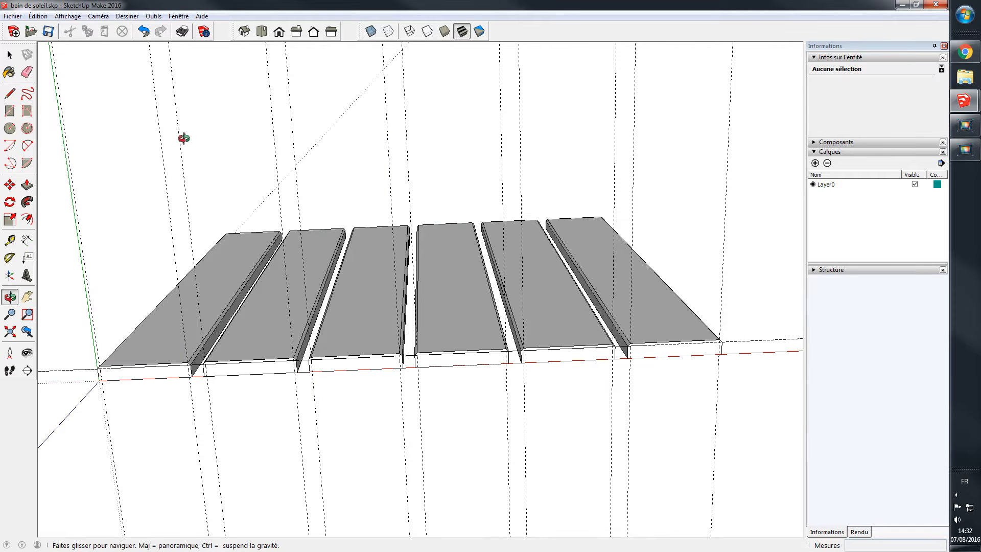
Step: Delete all construction guides from the model
left_click(38, 16)
left_click(259, 86)
key("ctrl+g")
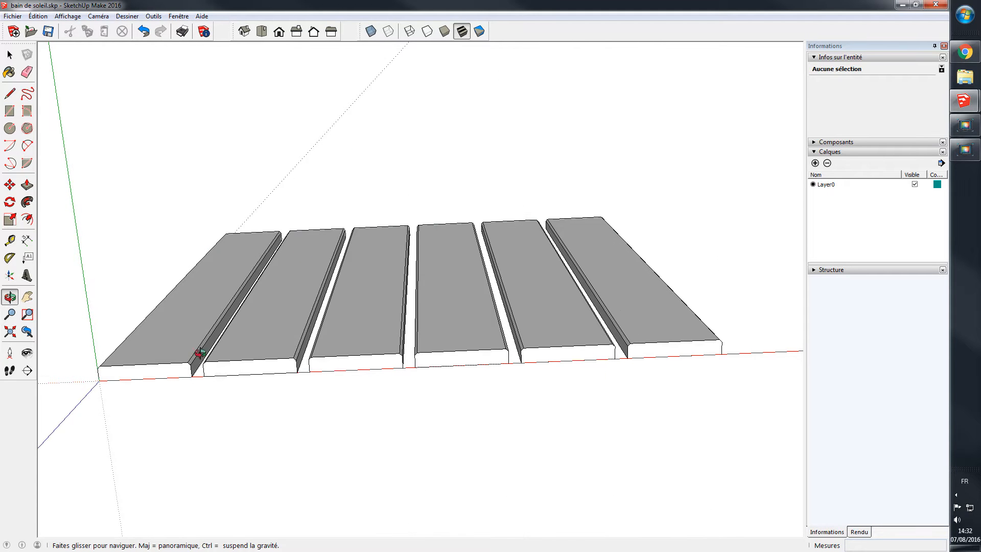
left_click_drag(339, 305, 146, 317)
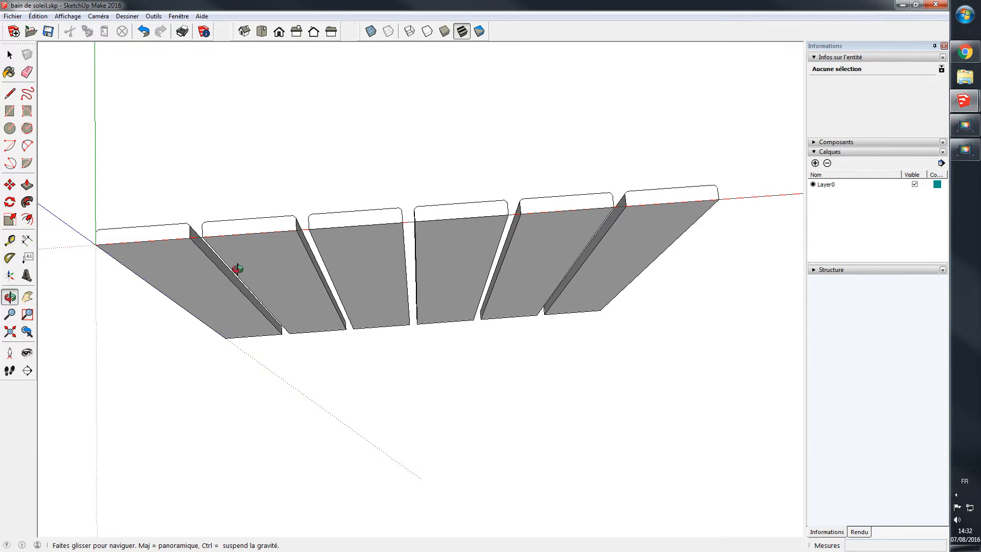
left_click_drag(493, 351, 453, 193)
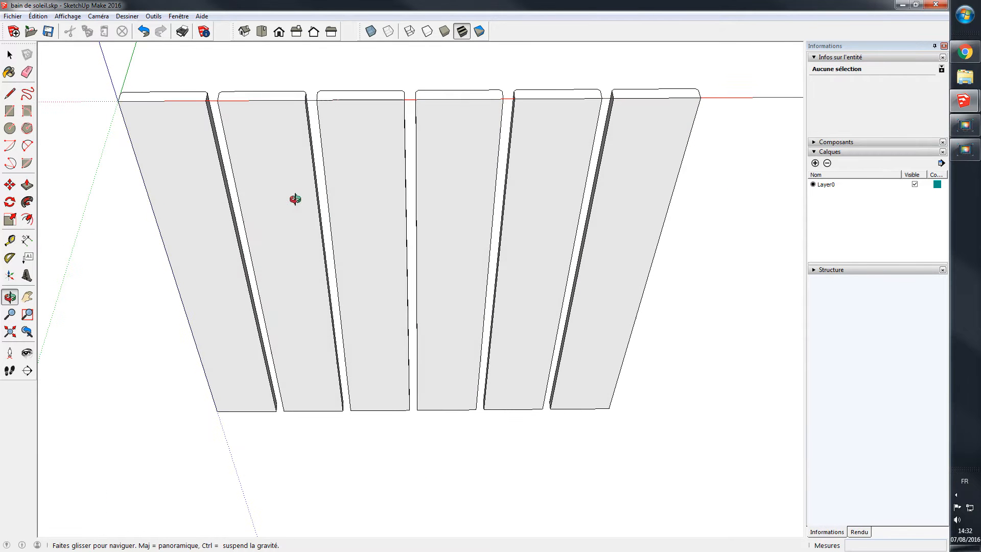
left_click_drag(728, 109, 662, 268)
left_click_drag(180, 146, 170, 159)
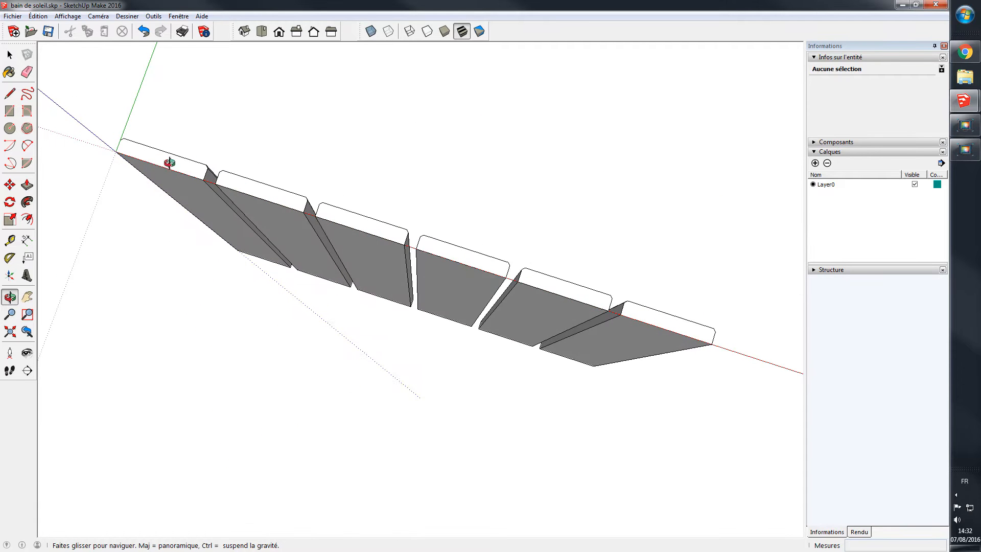
Step: Draw an upright 70 x 15 mm rectangle on the red axis, a short distance beyond the last slat
left_click_drag(784, 198, 737, 161)
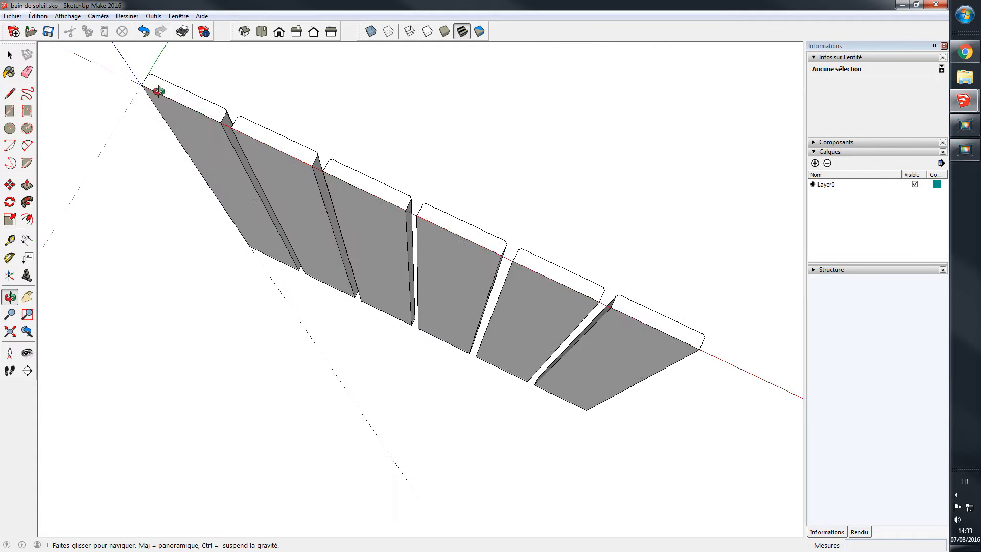
left_click_drag(155, 92, 120, 189)
left_click_drag(761, 196, 727, 192)
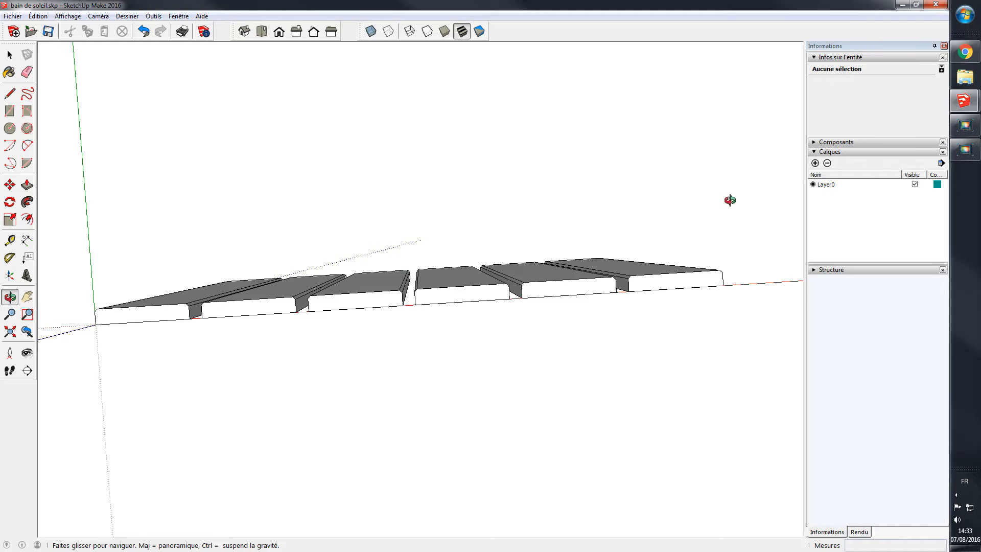
key("h")
left_click_drag(770, 263, 447, 314)
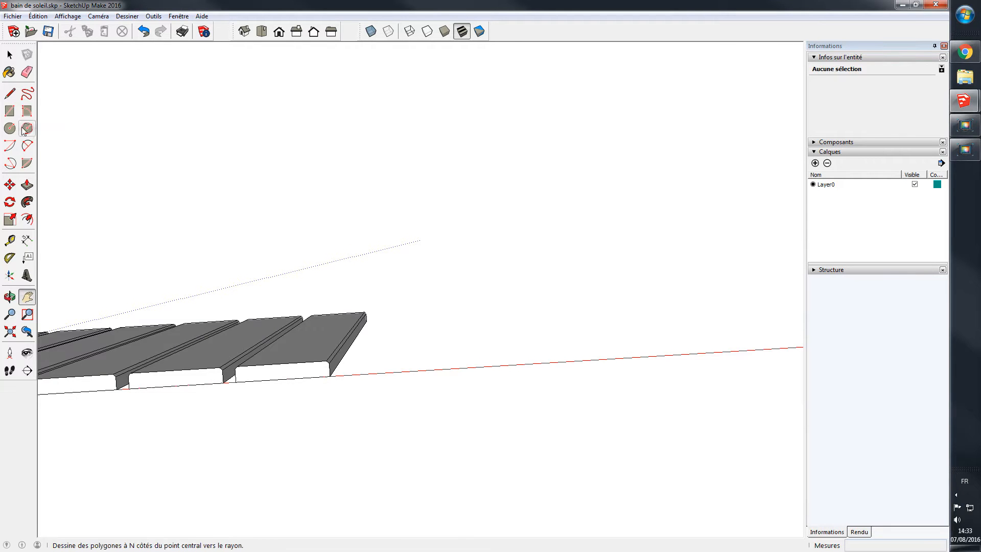
left_click(10, 111)
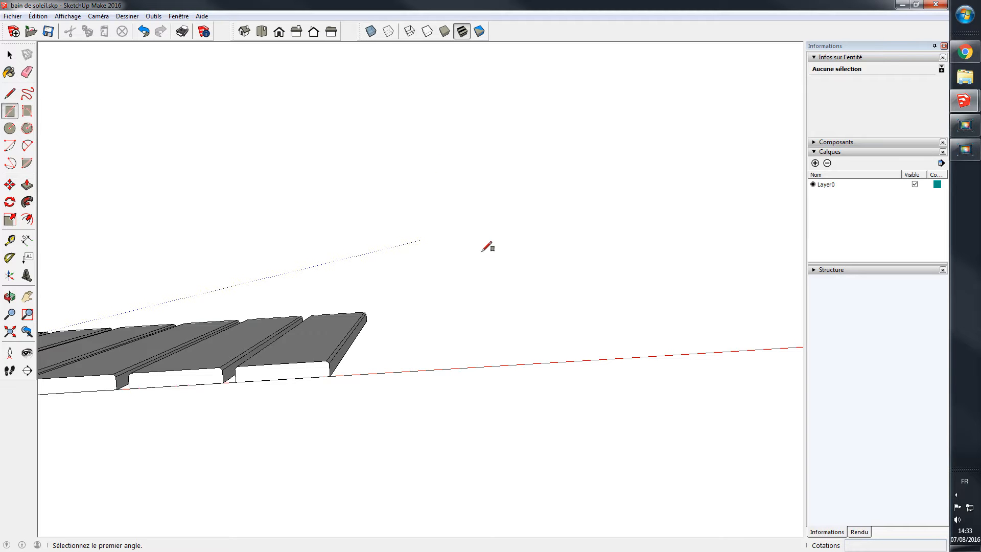
left_click(401, 371)
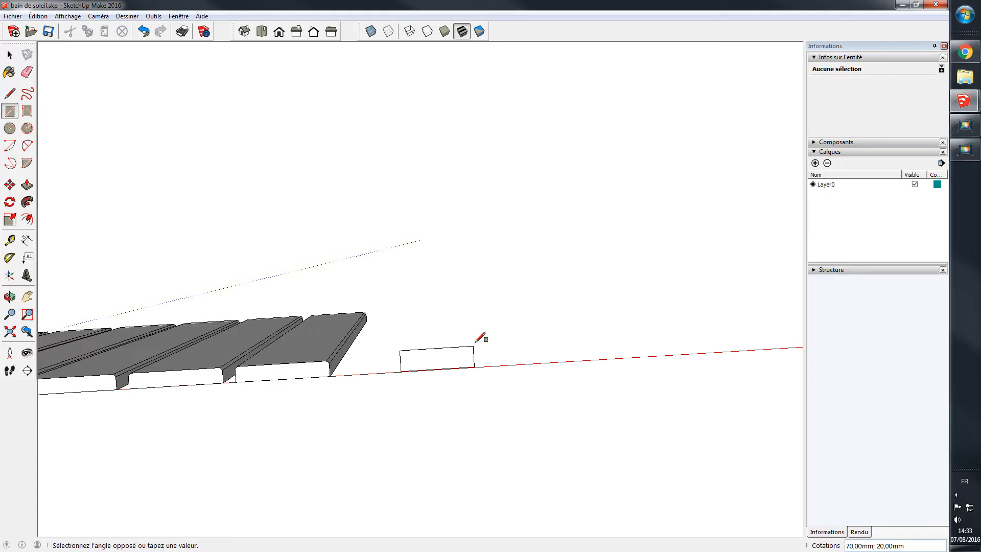
type("70;15")
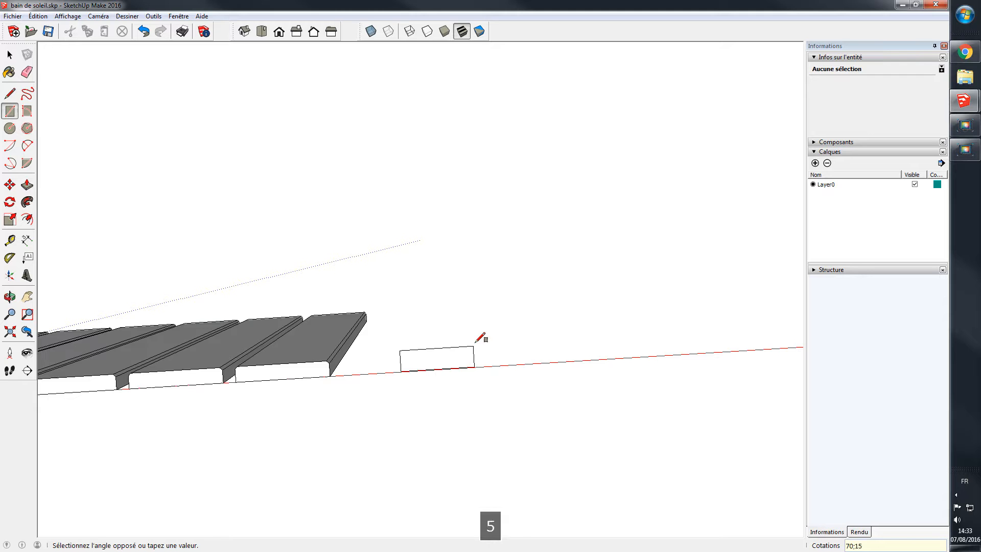
key("Return")
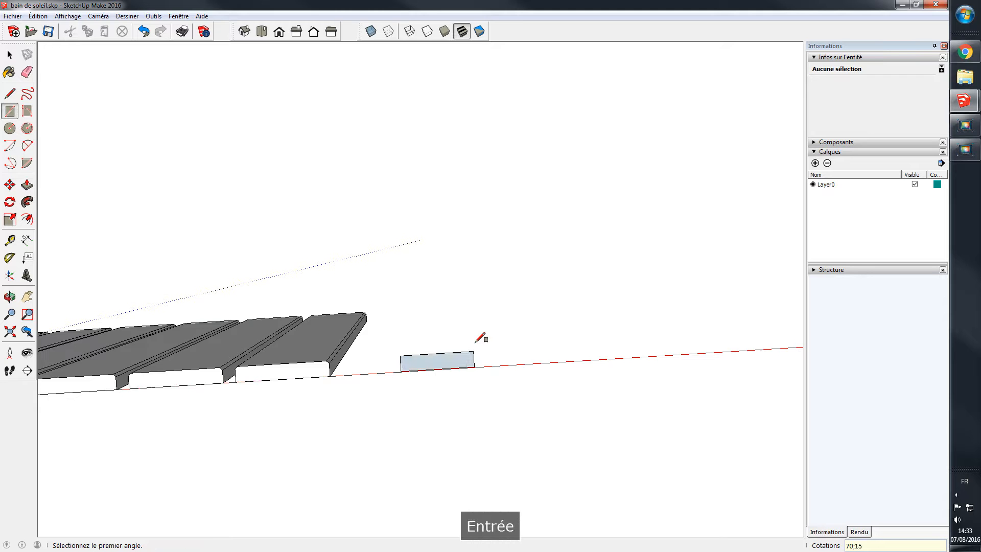
Step: Extrude the new rectangle 555 mm alongside the slats to form the crosspiece
left_click(10, 55)
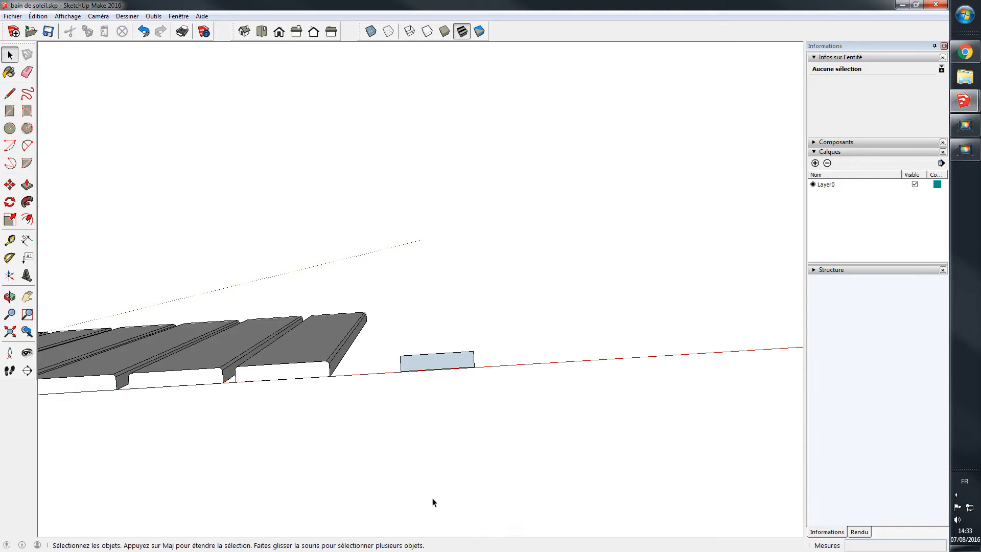
double_click(431, 366)
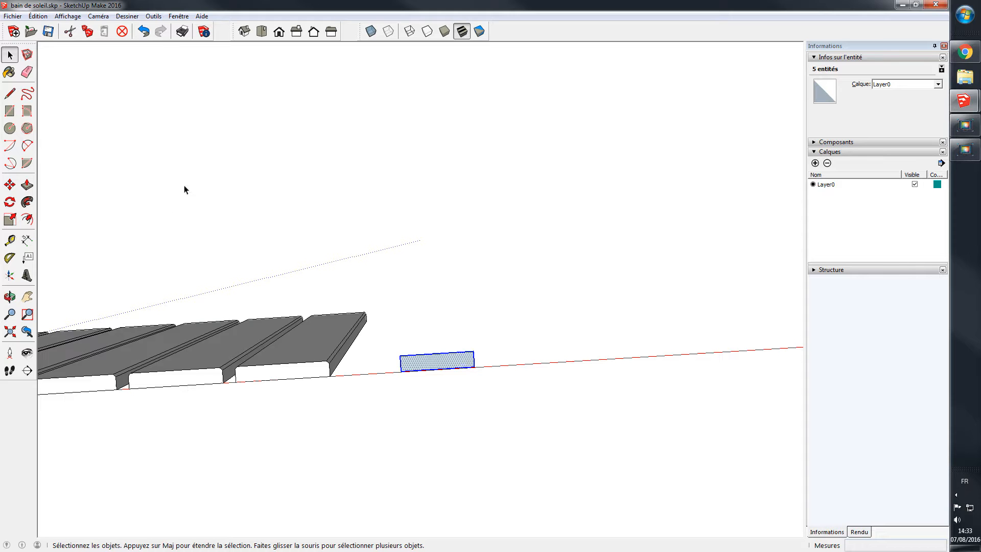
left_click(28, 185)
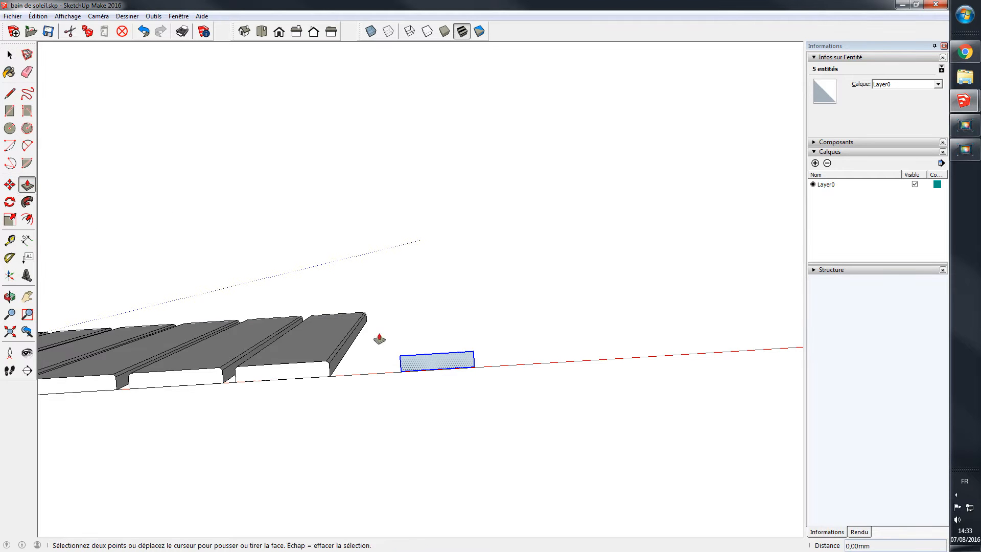
left_click(445, 363)
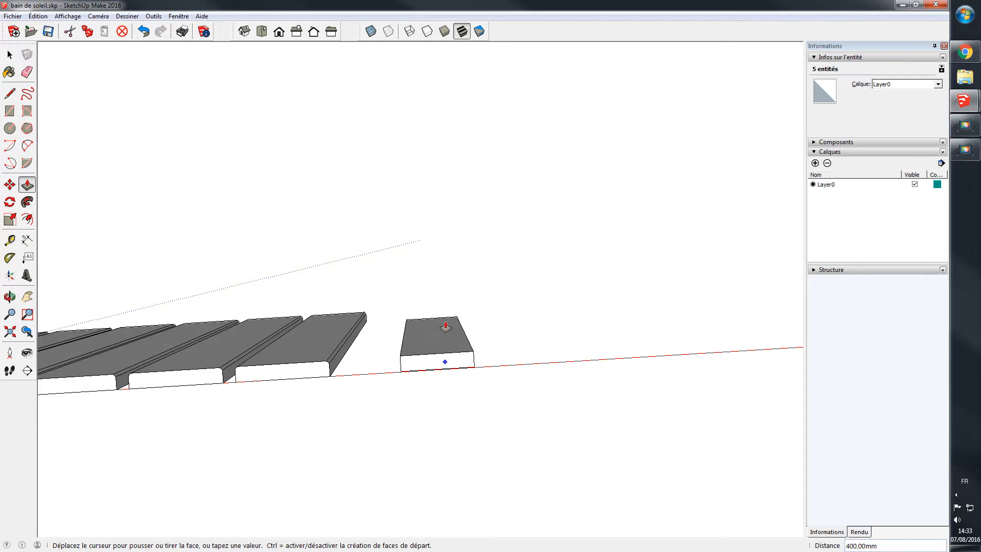
type("555")
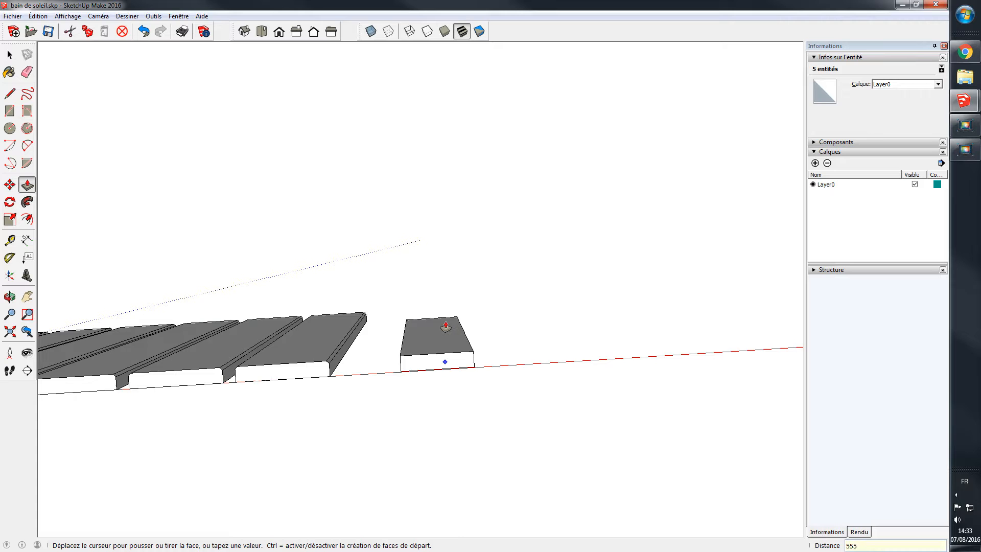
key("Return")
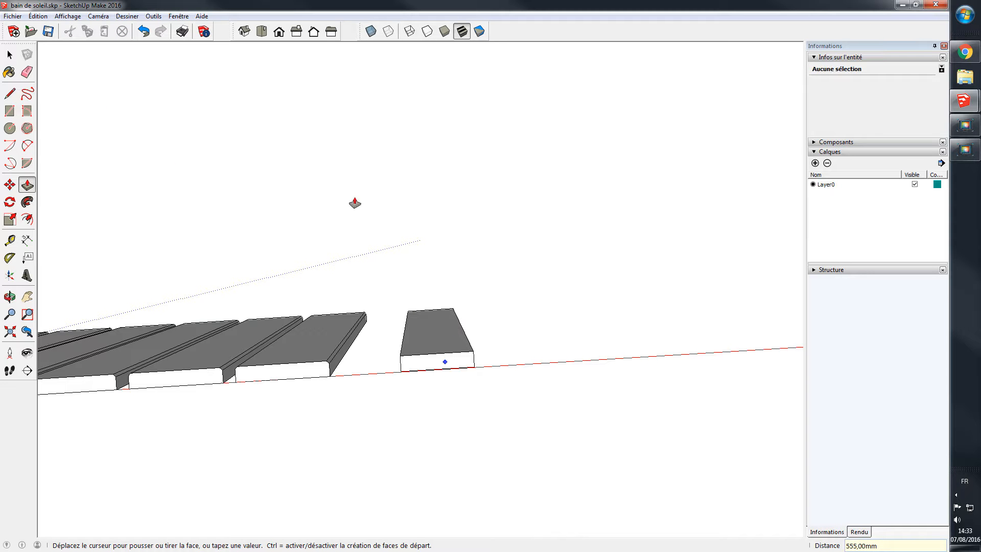
Step: Turn the whole extruded crosspiece into a component named "Traverse latte" and compare its entity information with the last slat's
key("space")
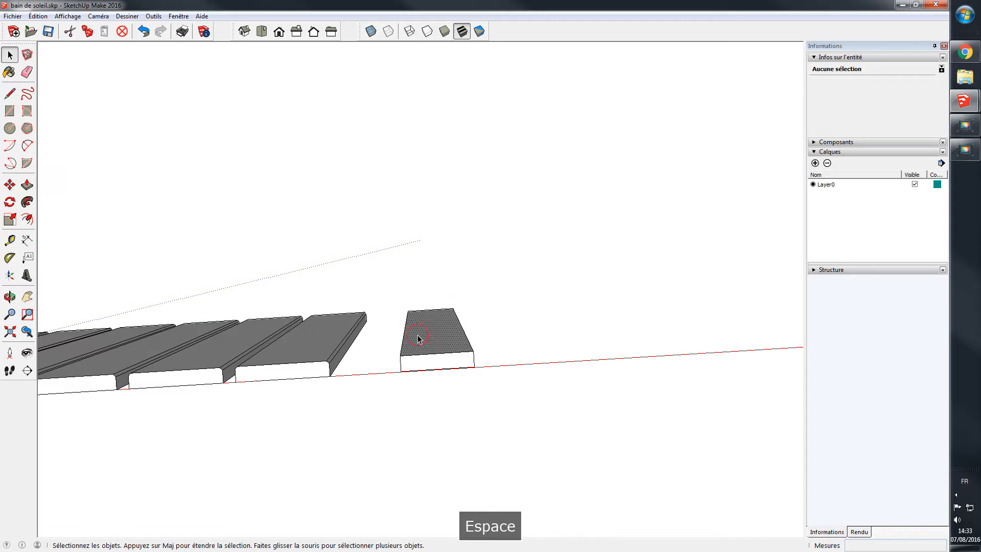
left_click(450, 365)
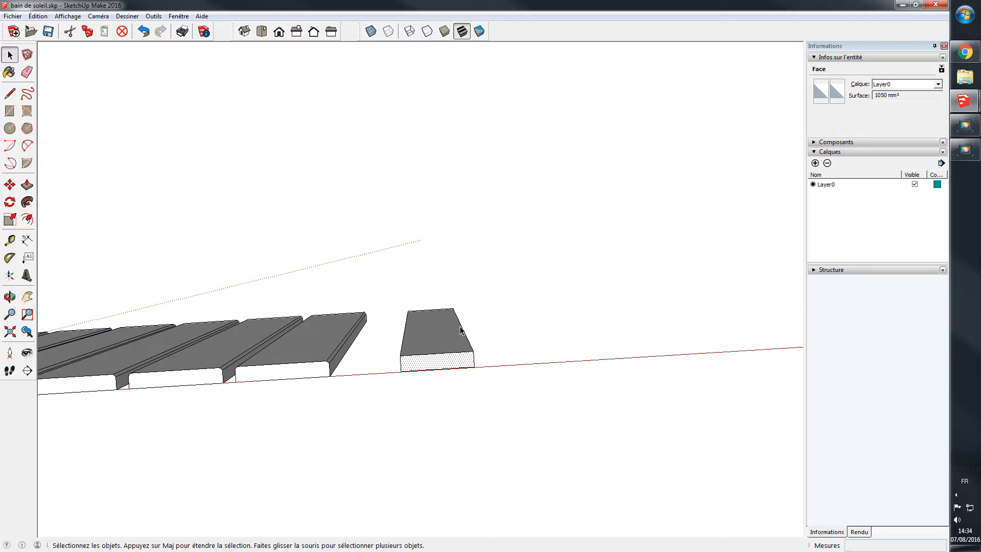
triple_click(441, 334)
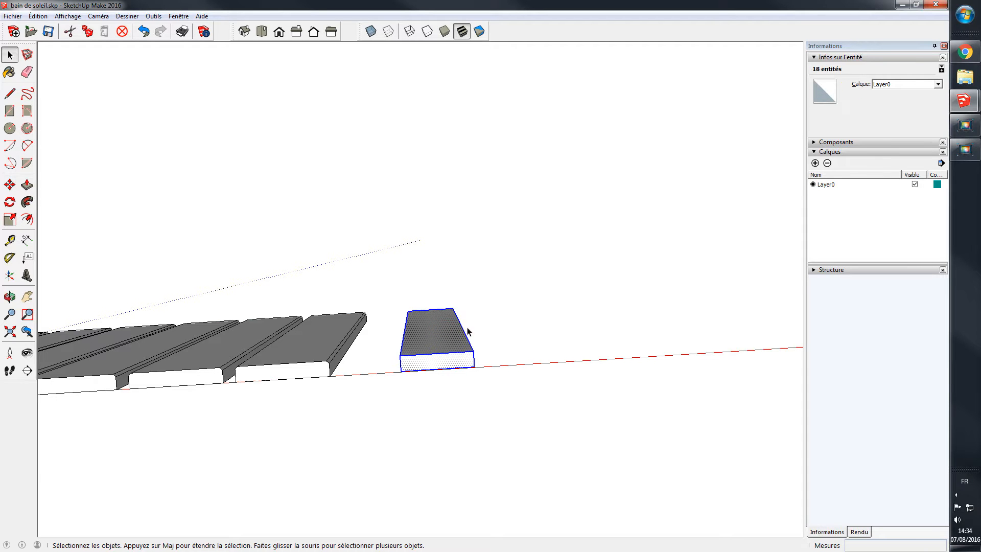
middle_click_drag(491, 329, 458, 238)
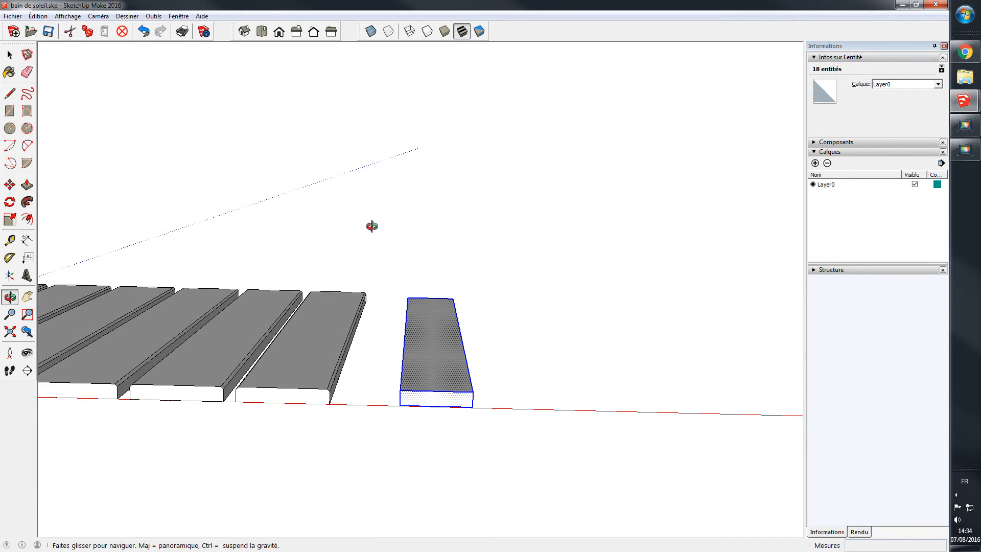
key("space")
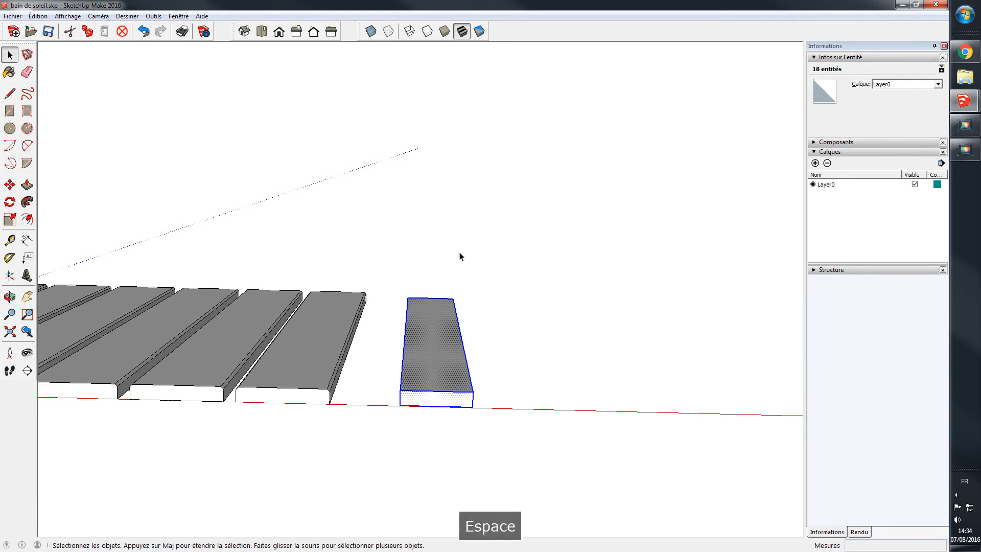
right_click(424, 354)
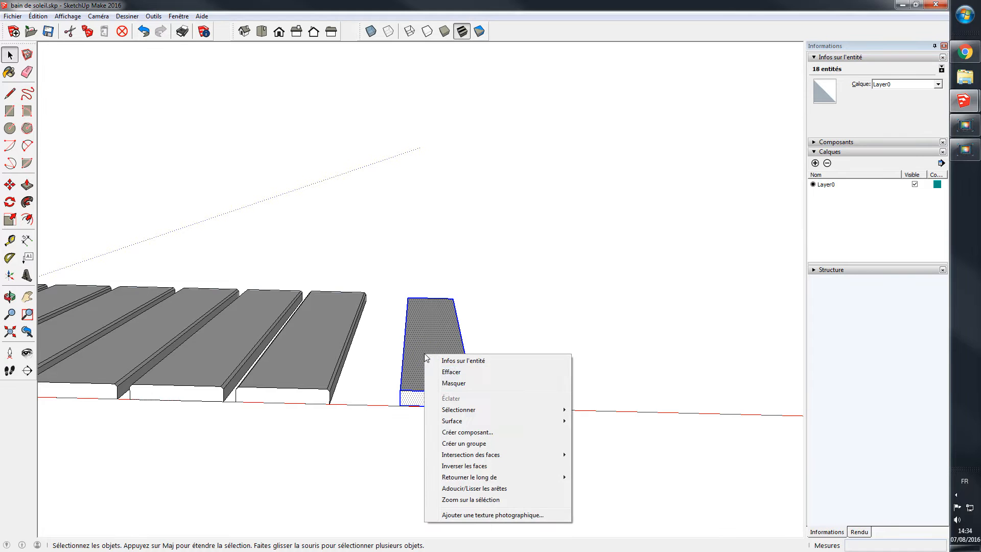
left_click(447, 432)
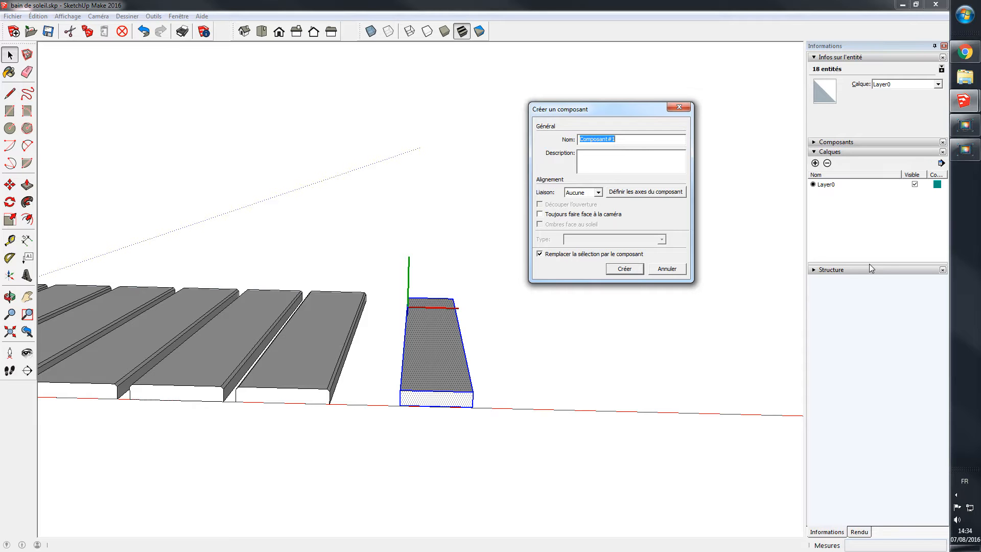
type("Trav")
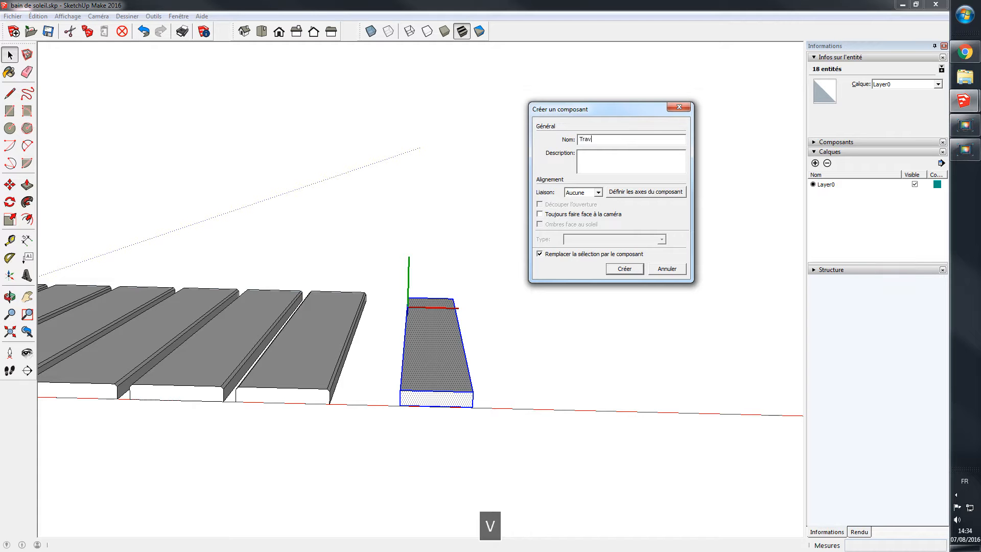
type("ers")
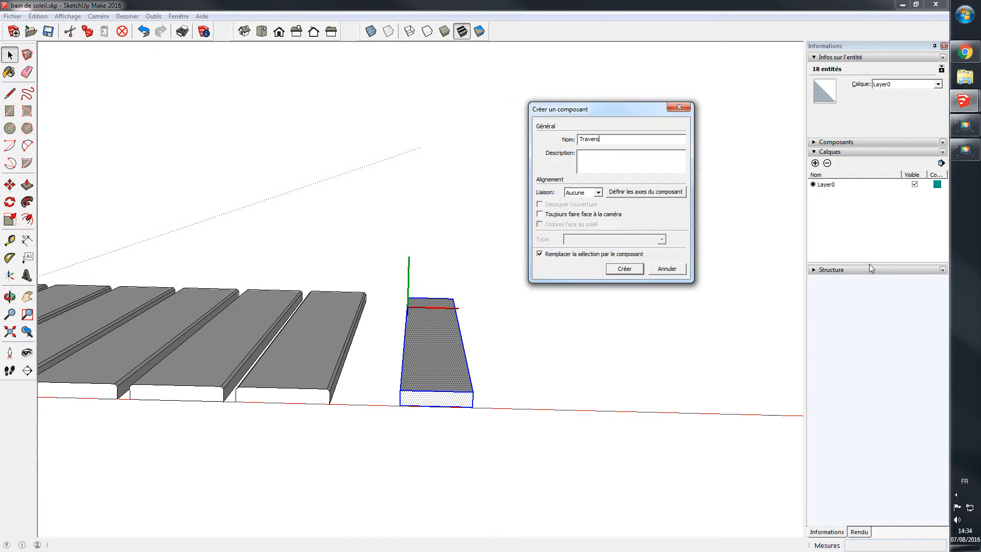
type("e latte")
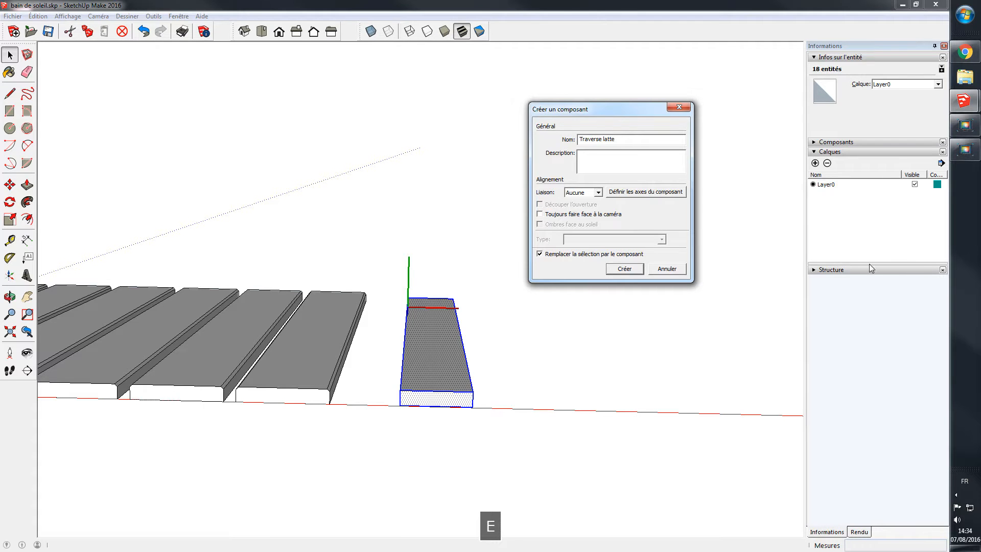
key("Return")
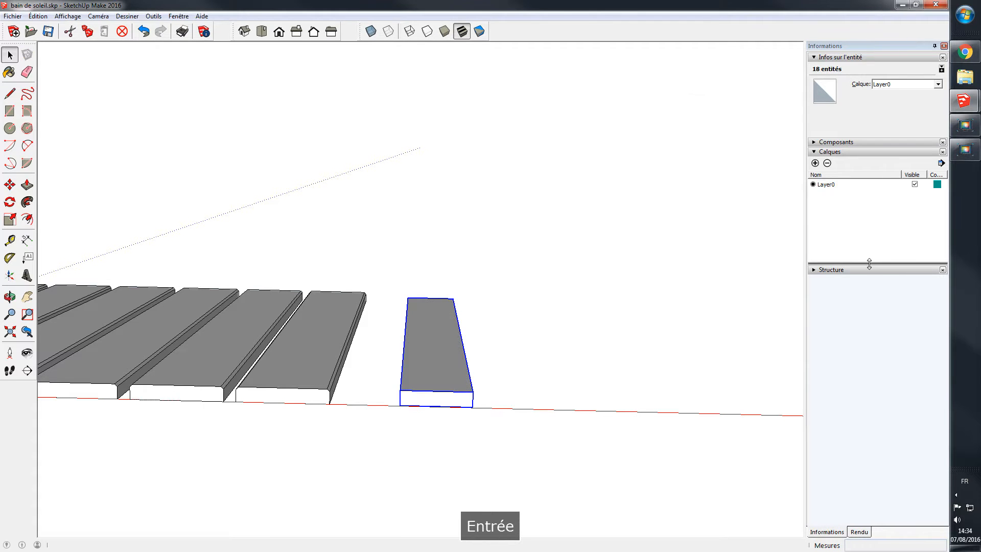
left_click(310, 345)
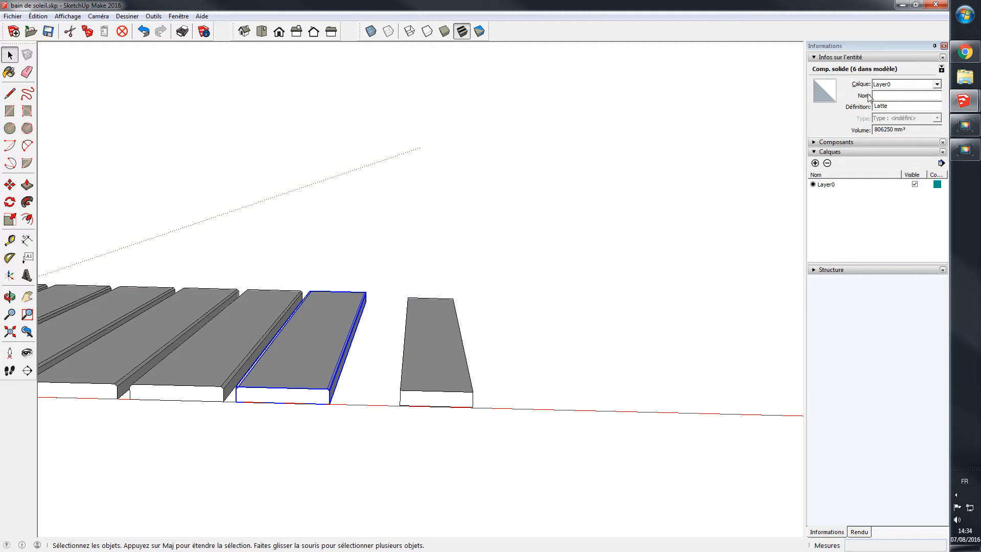
left_click(430, 366)
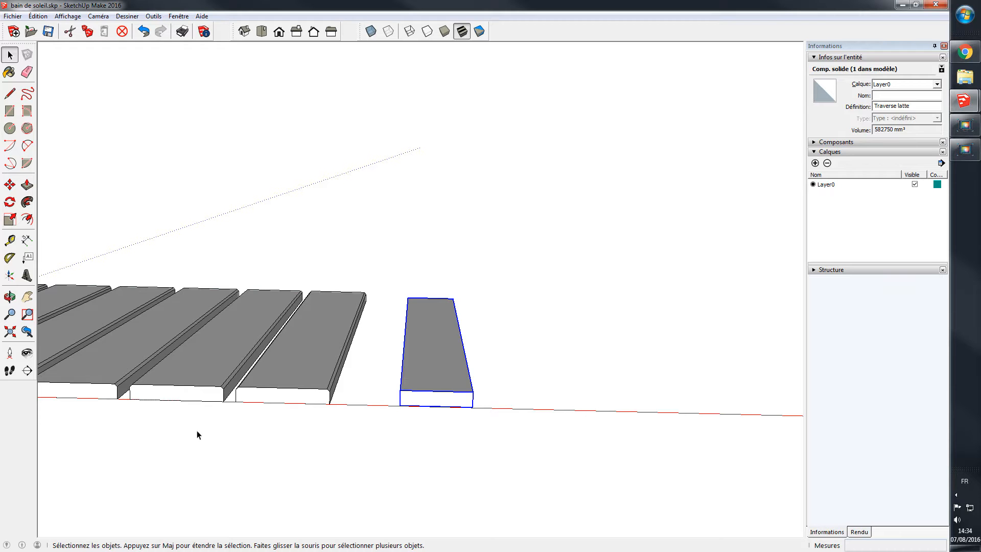
Step: Try to rotate the crosspiece 90° in the horizontal plane about its near upper corner facing the slats
key("h")
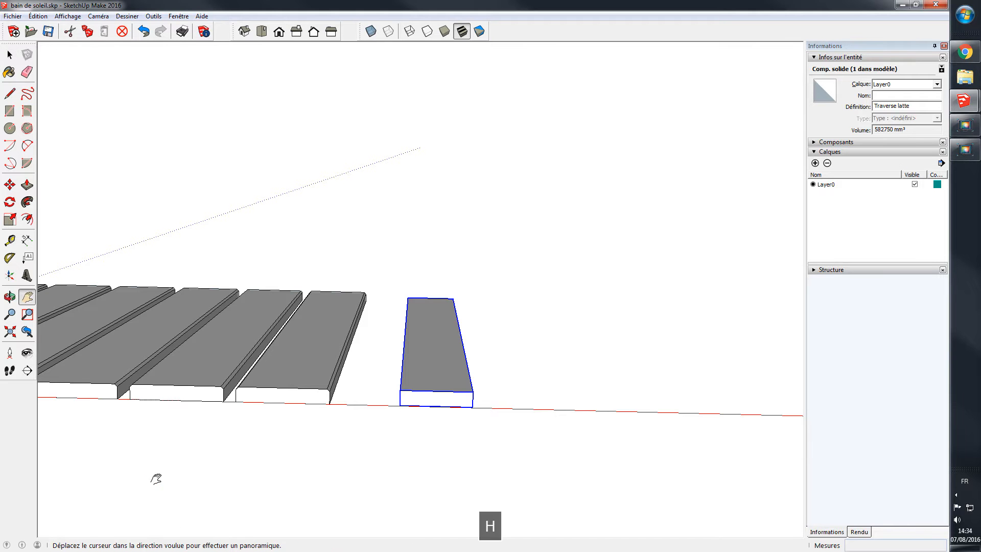
left_click_drag(156, 479, 452, 515)
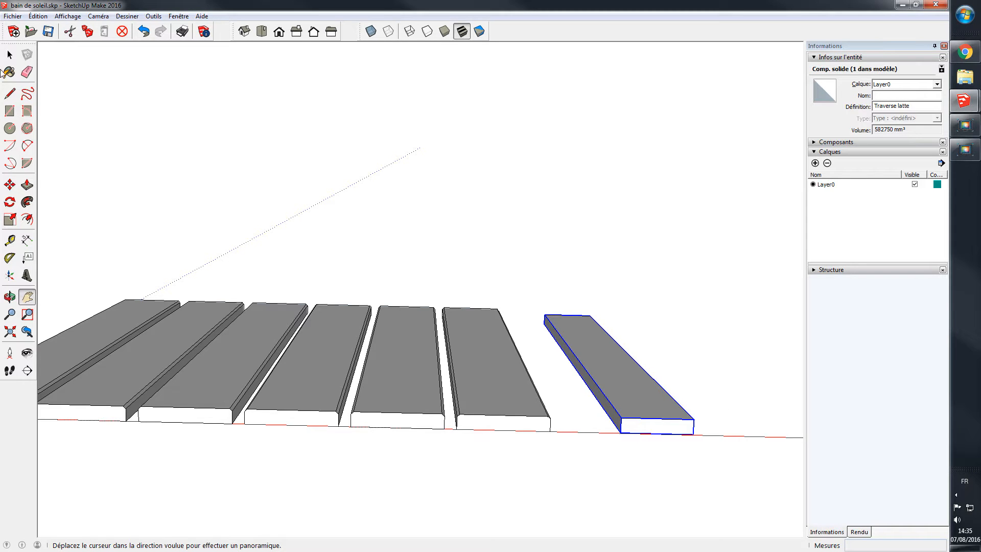
left_click(9, 203)
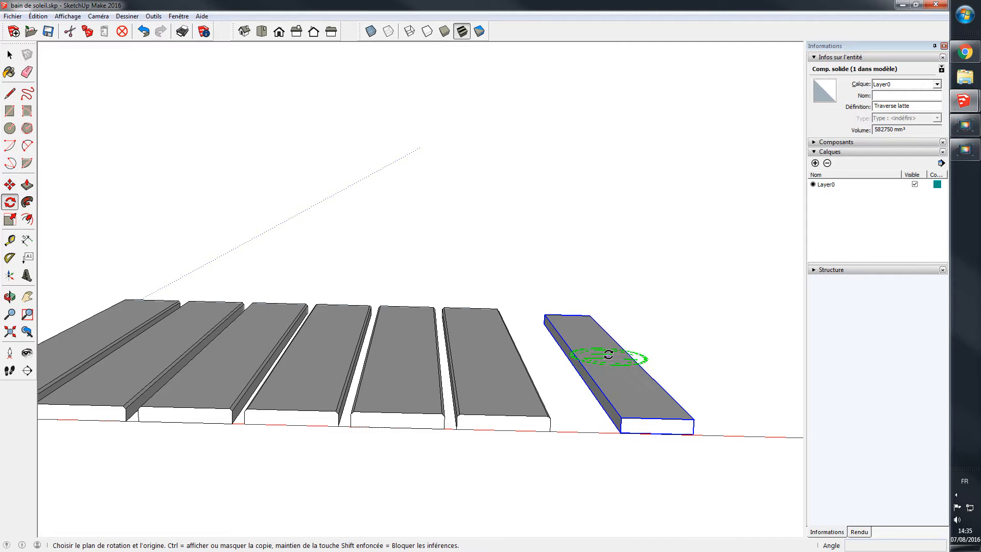
left_click(621, 417)
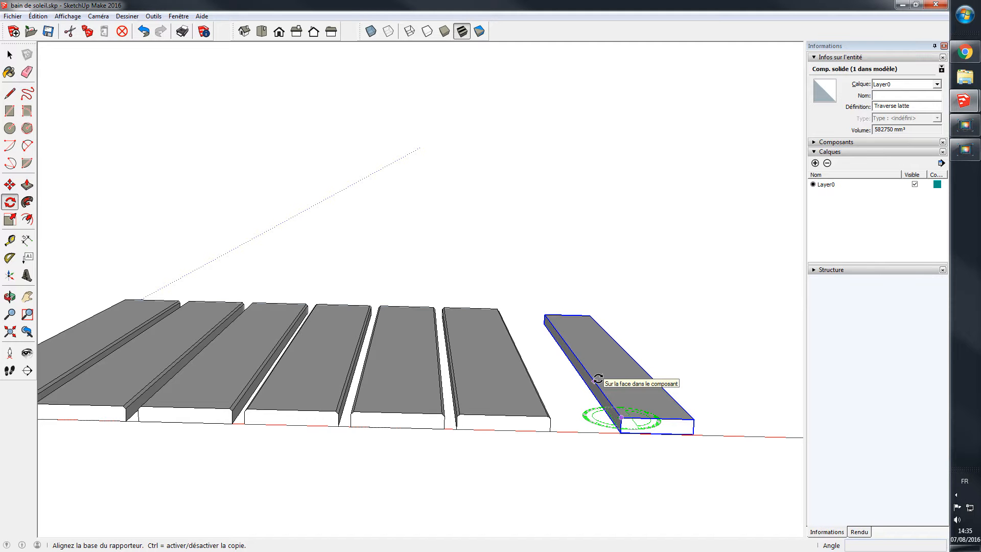
left_click(595, 381)
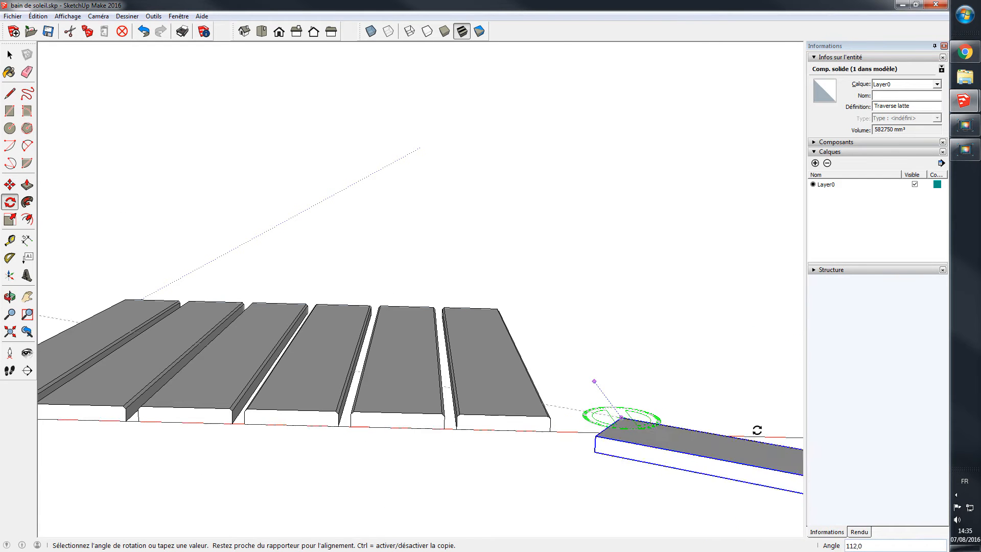
type("90")
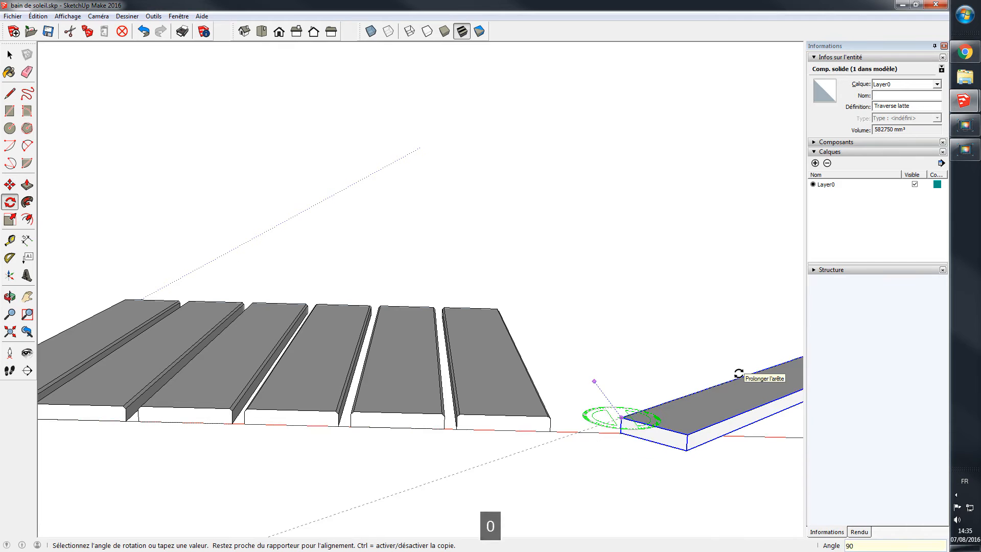
key("Return")
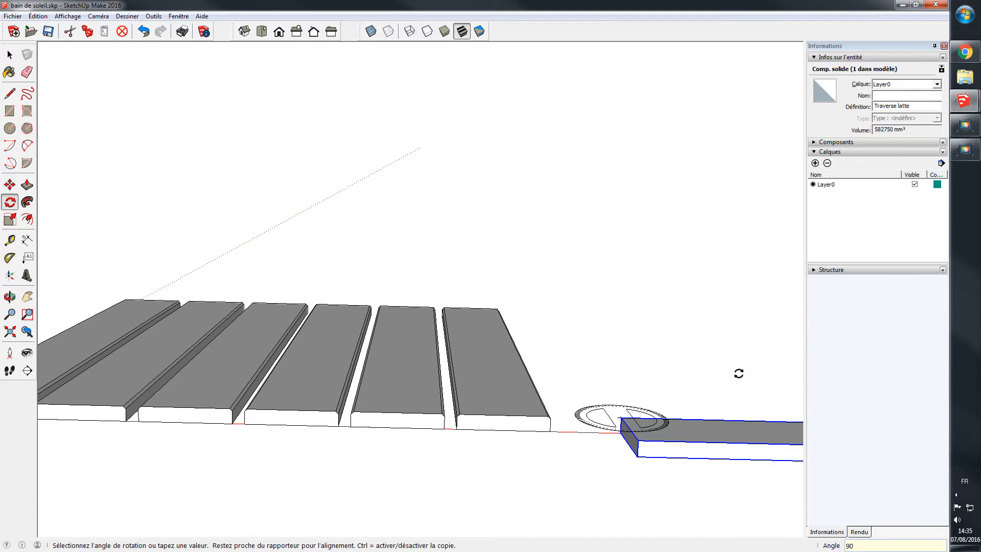
key("ctrl+z")
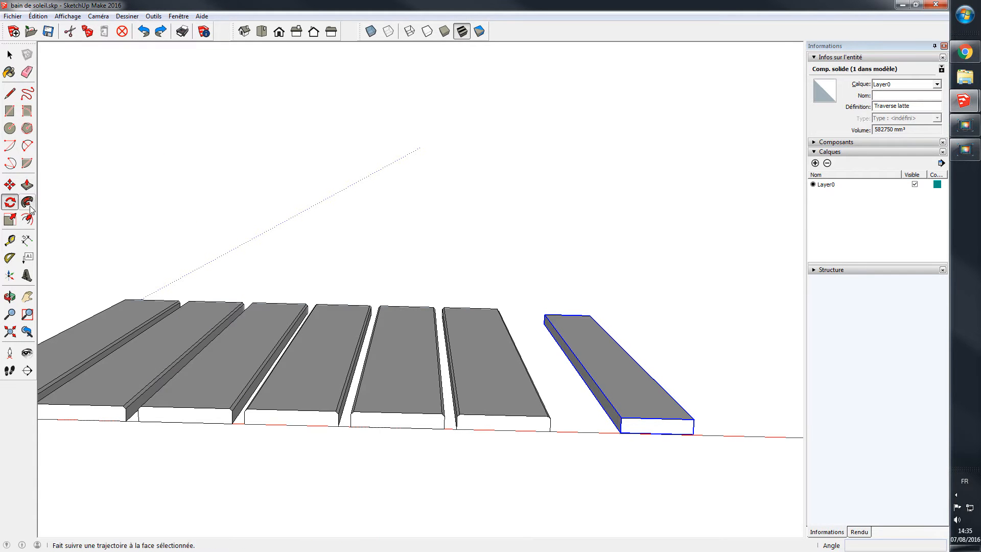
Step: Rotate the crosspiece in the horizontal plane about its centre so it lies parallel to the red axis
left_click(11, 186)
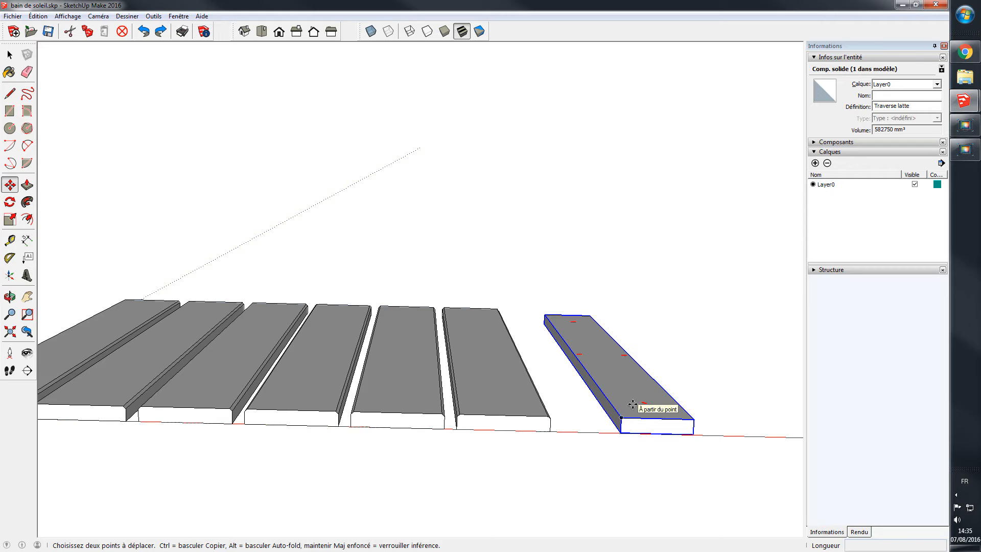
key("q")
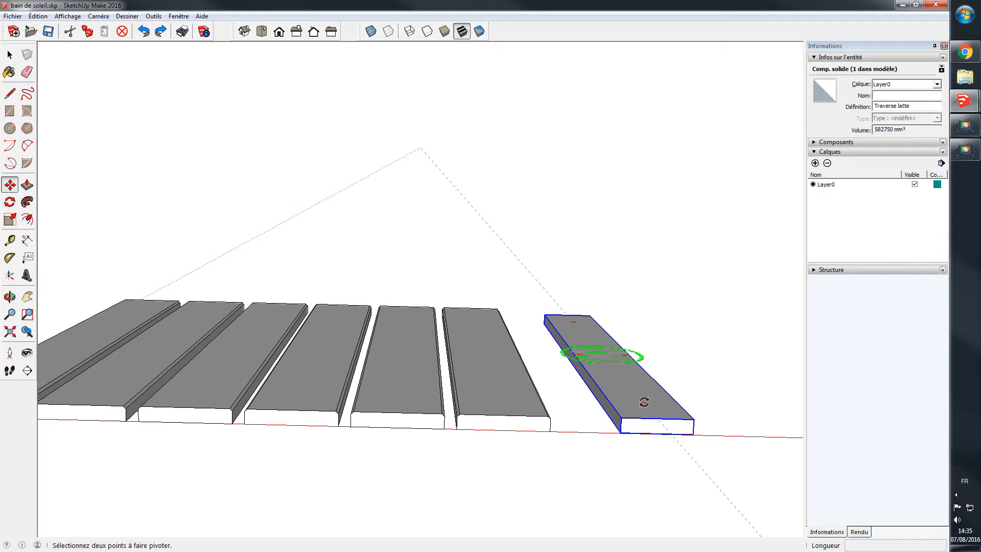
left_click(641, 401)
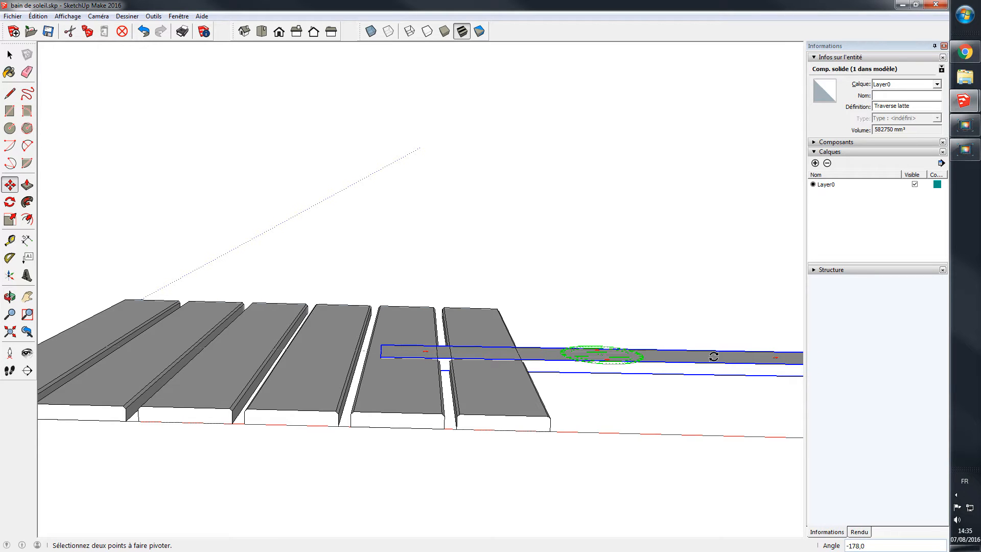
type("1")
key("Return")
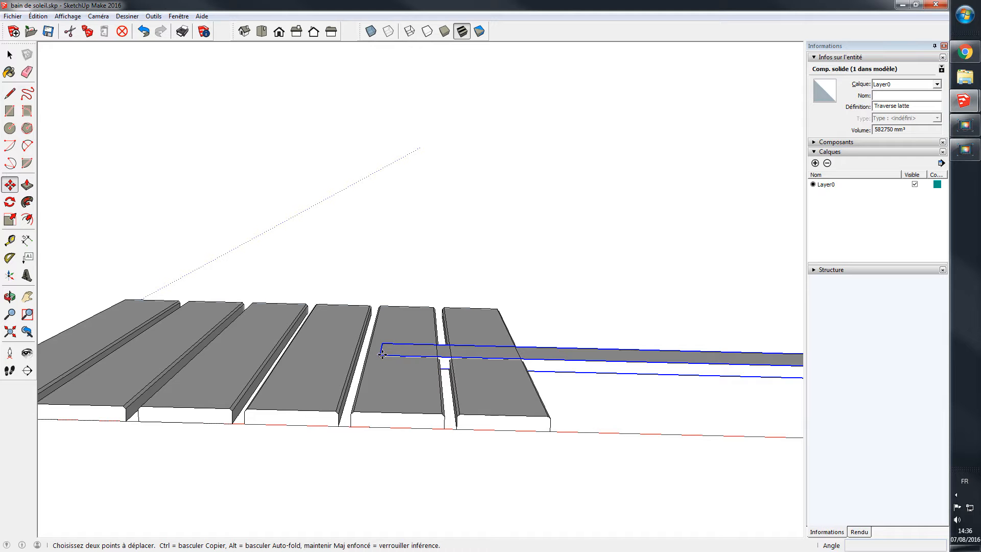
Step: Move the crosspiece about 260 mm along the red axis clear of the slats and place its near lower corner on that axis
key("Right")
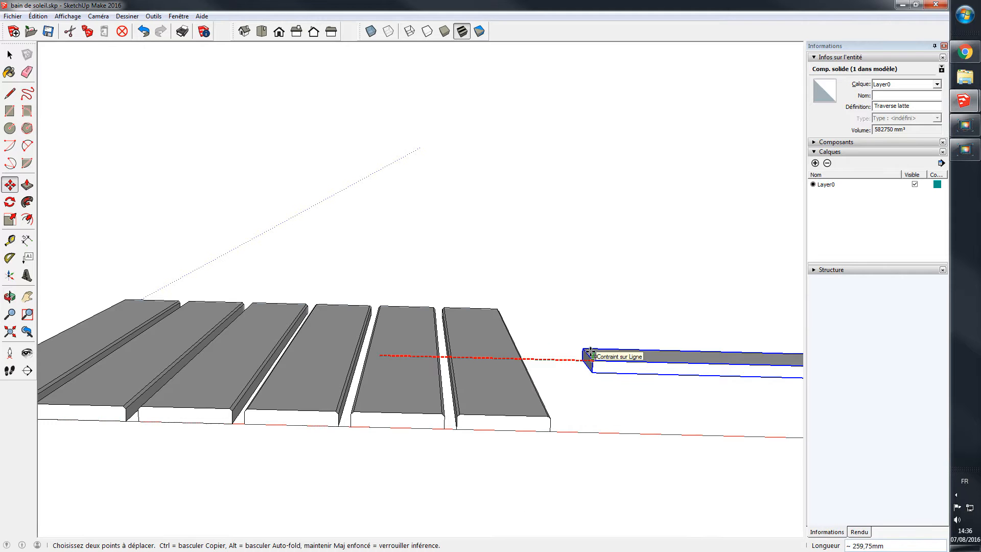
left_click(592, 353)
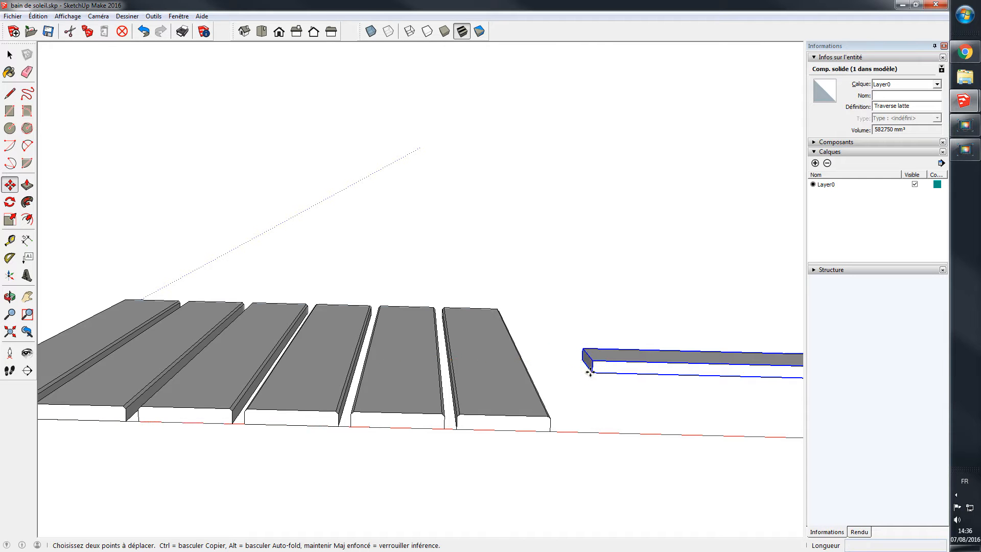
left_click(590, 372)
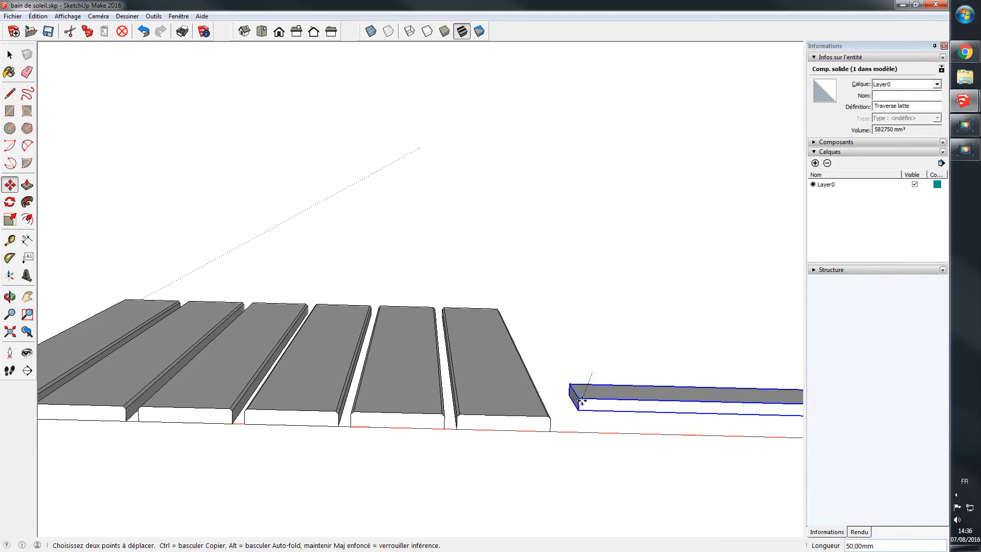
key("Up")
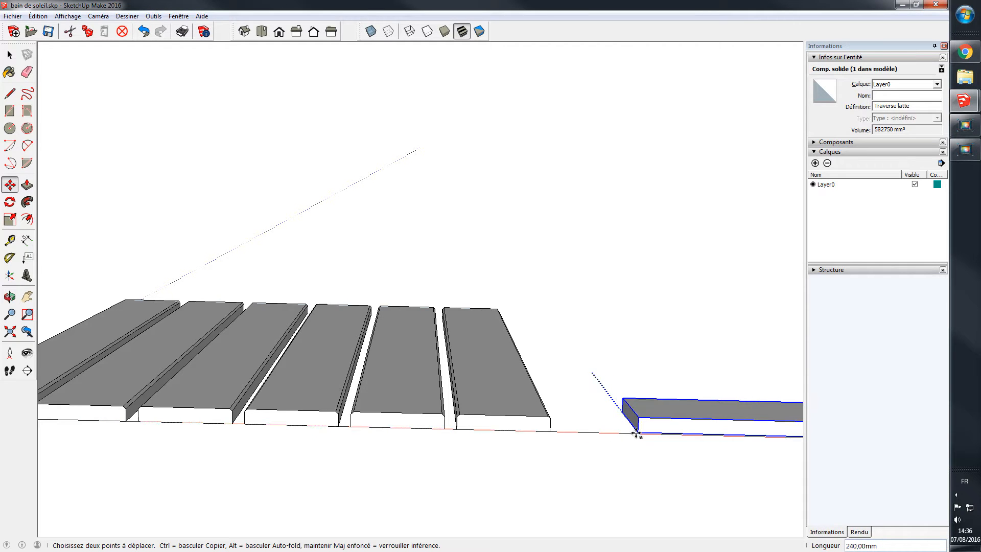
left_click(637, 434)
Step: Place a guide on the slats' underside, 10 mm inward from the first slat's outer long edge
key("o")
left_click_drag(491, 276, 531, 195)
left_click_drag(307, 340, 328, 330)
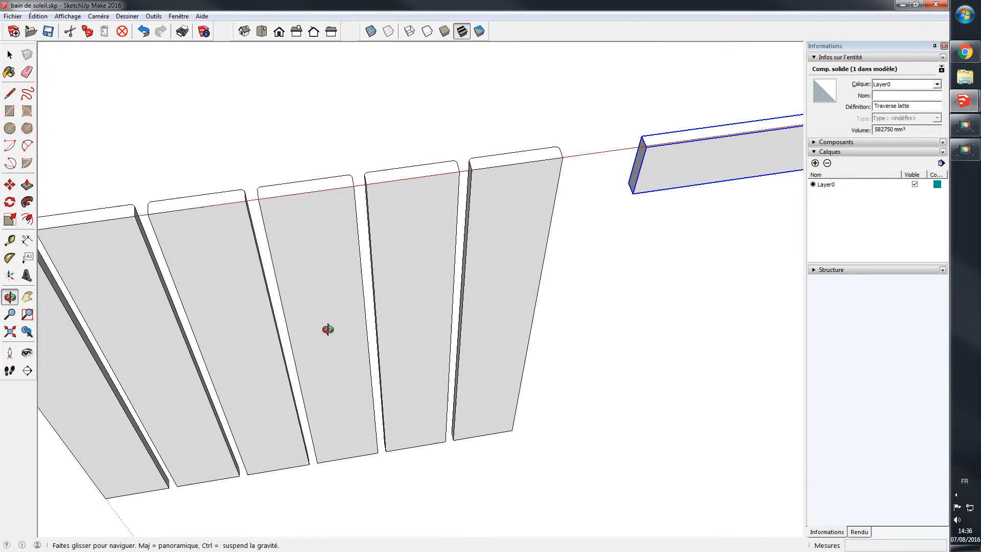
key("h")
left_click_drag(140, 354, 235, 290)
scroll(225, 283, "down", 3)
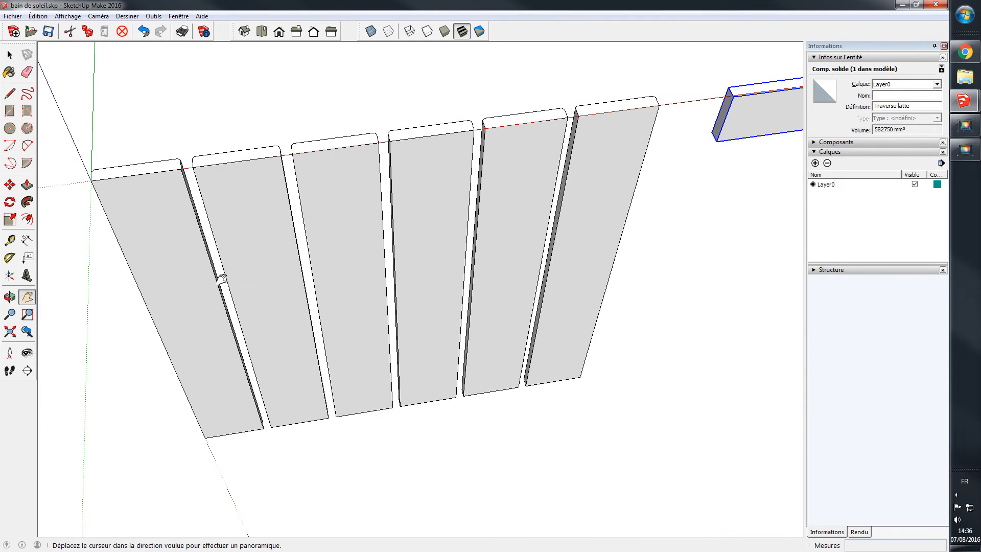
left_click_drag(307, 283, 305, 288)
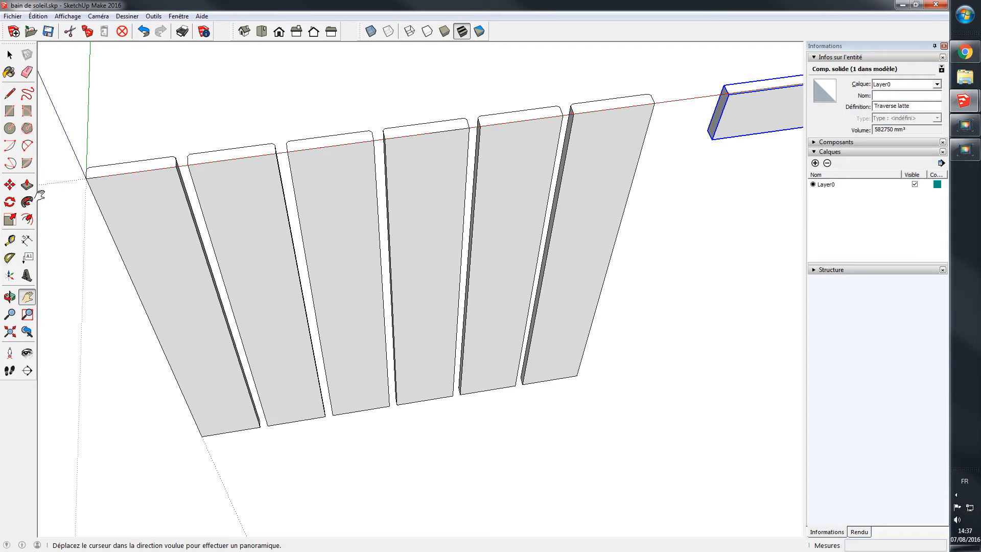
left_click(10, 240)
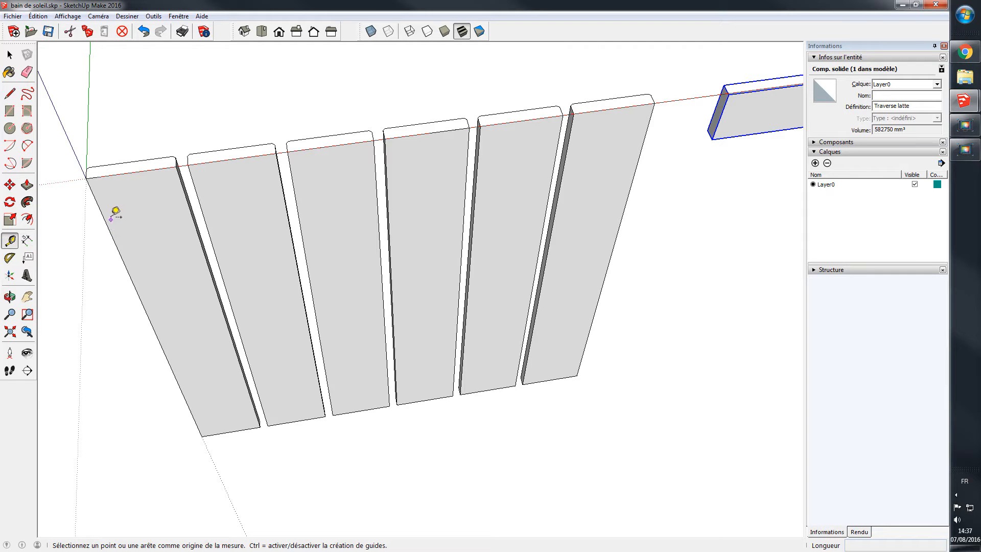
left_click(103, 214)
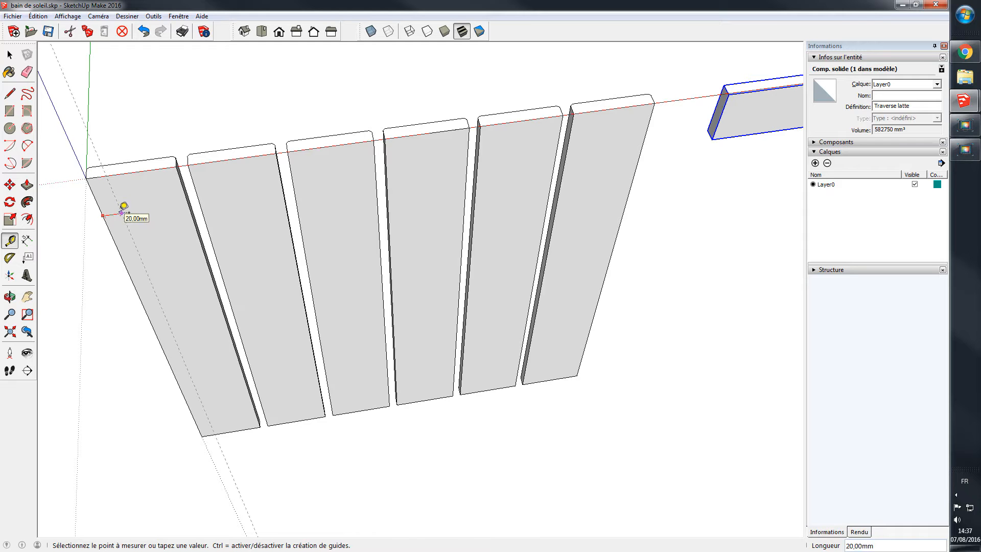
type("1")
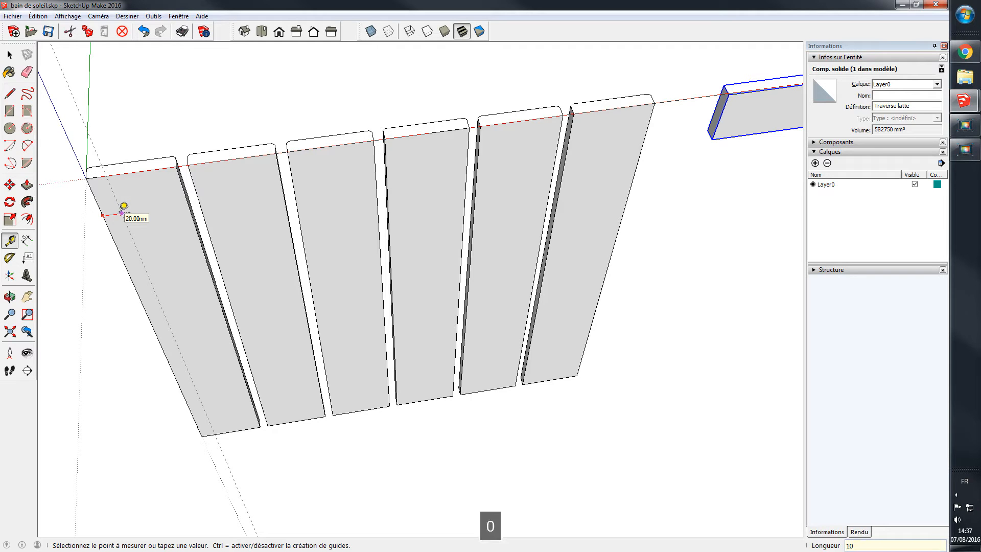
type("0")
key("Return")
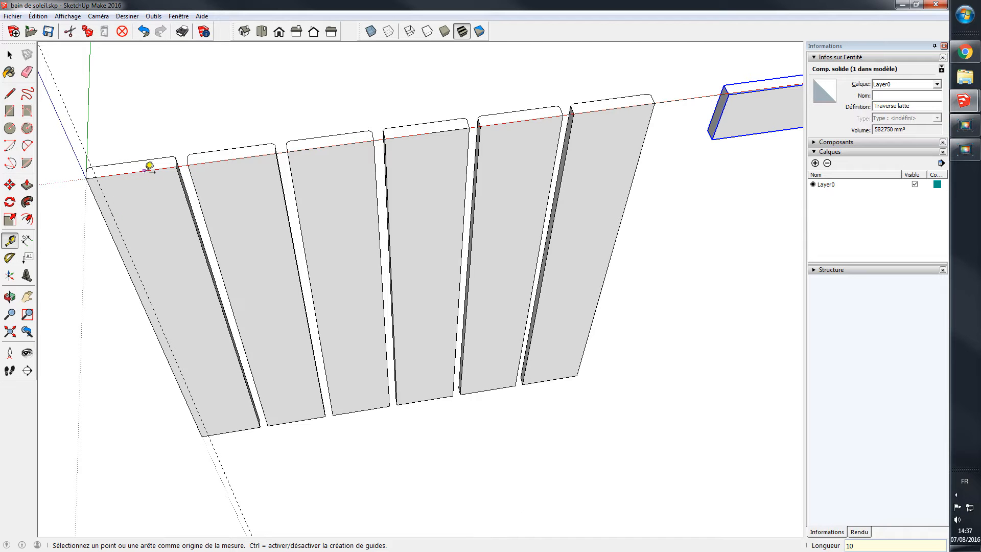
Step: Place a guide across the slats' underside, 100 mm from their ends on the red axis
left_click(109, 174)
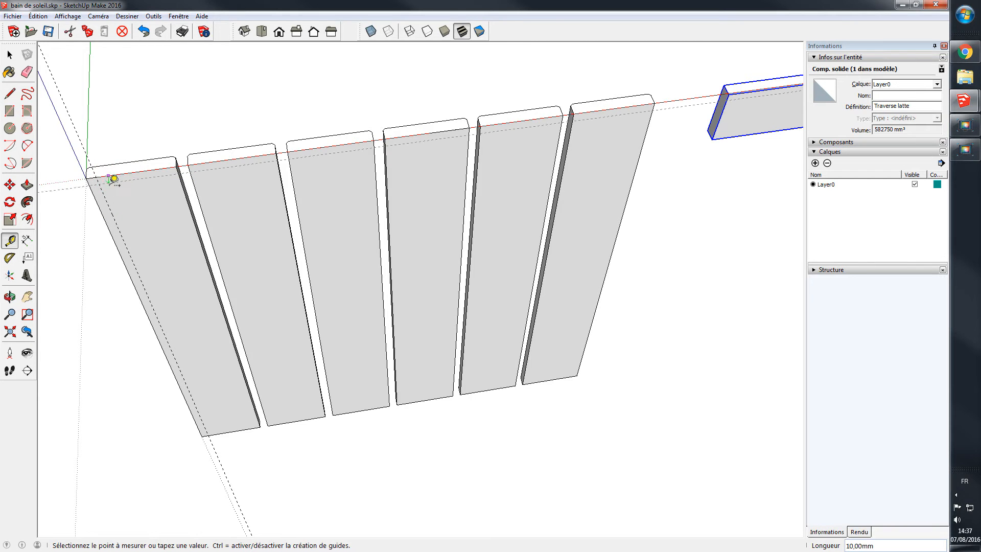
type("100")
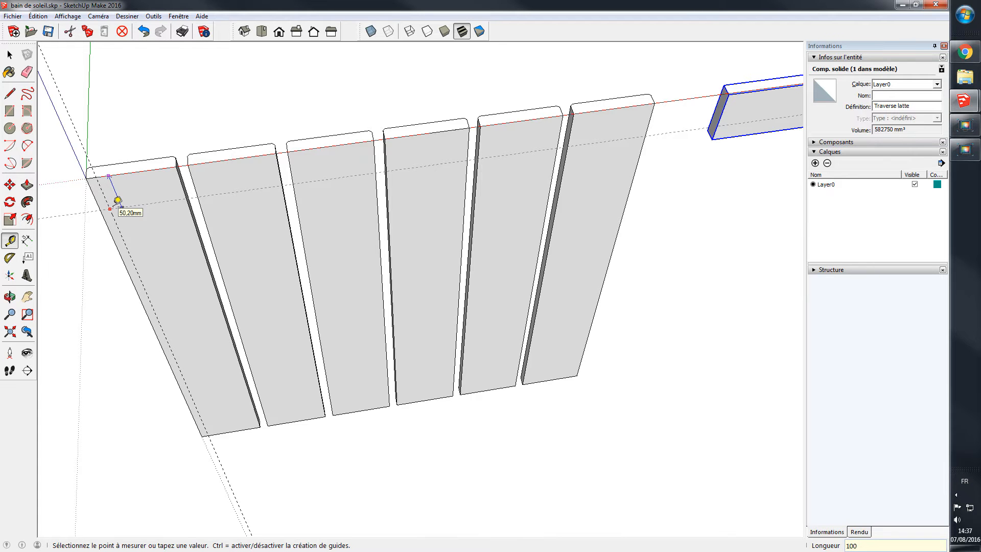
key("Return")
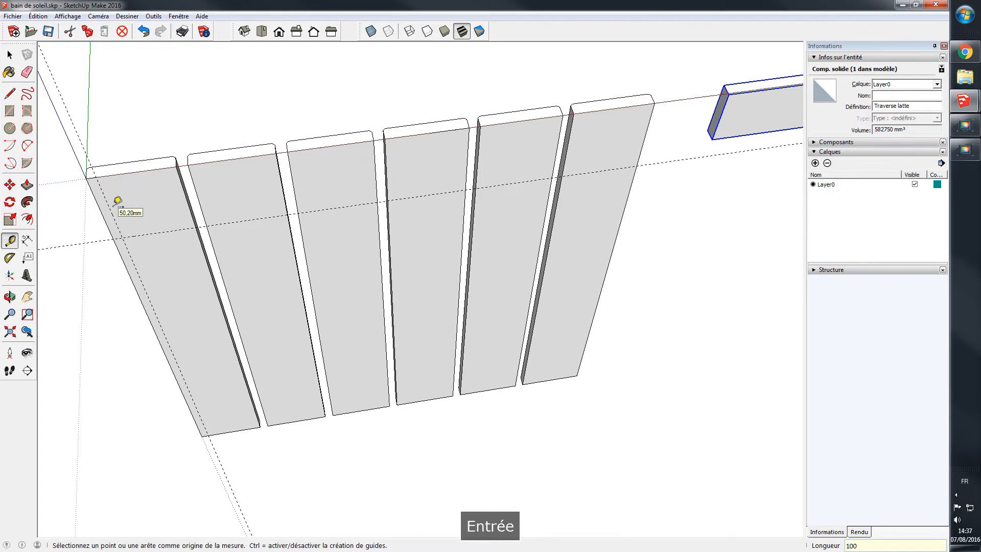
Step: Move the crosspiece by its end corner onto the intersection of the 10 mm and 100 mm guides under the slats
left_click(10, 54)
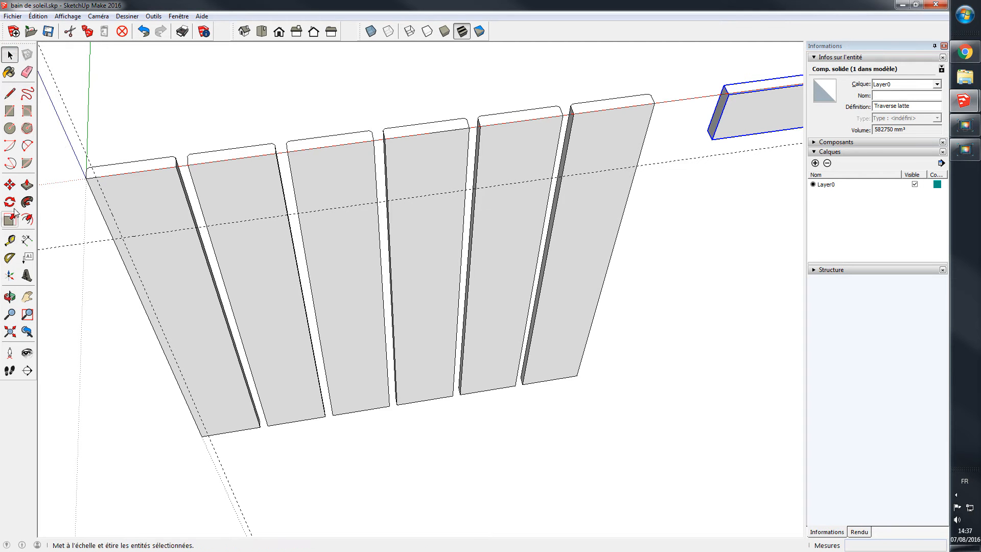
left_click(10, 184)
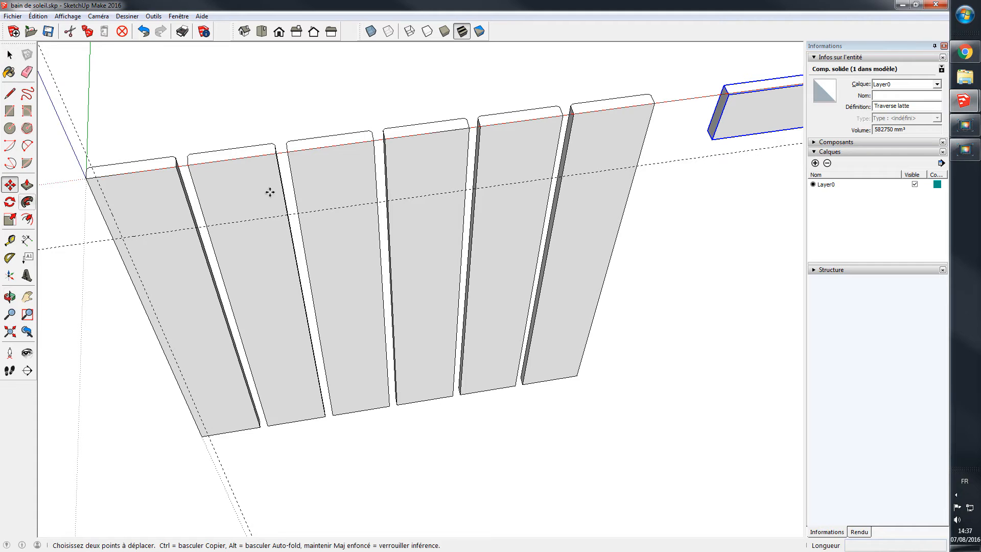
left_click(724, 86)
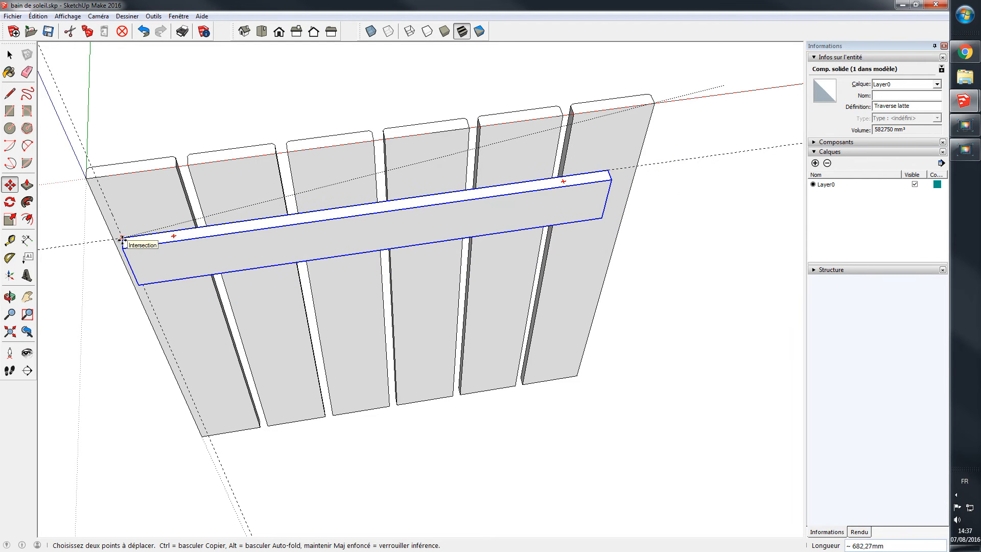
left_click(122, 239)
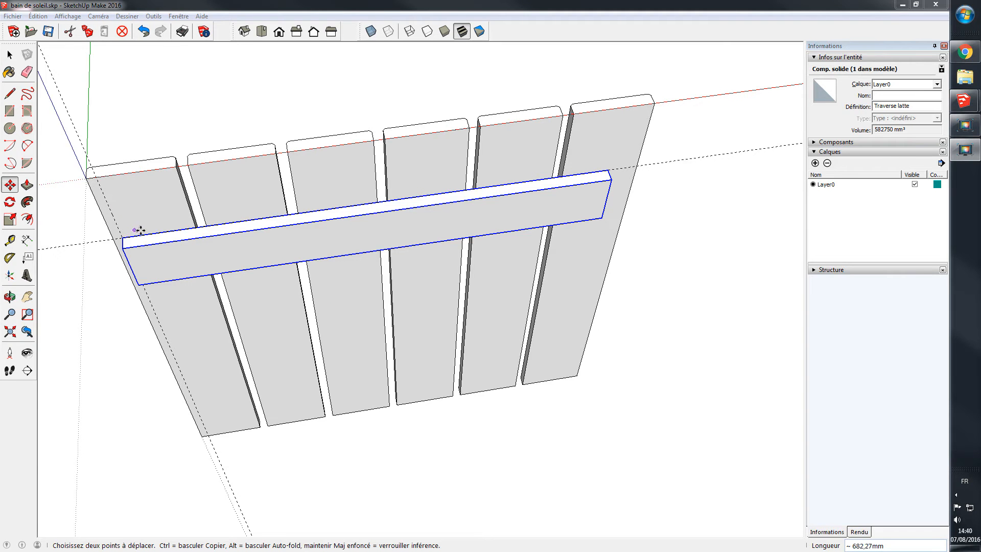
Step: Place another guide 22,5 mm inward from the first slat's outer long edge
left_click(9, 240)
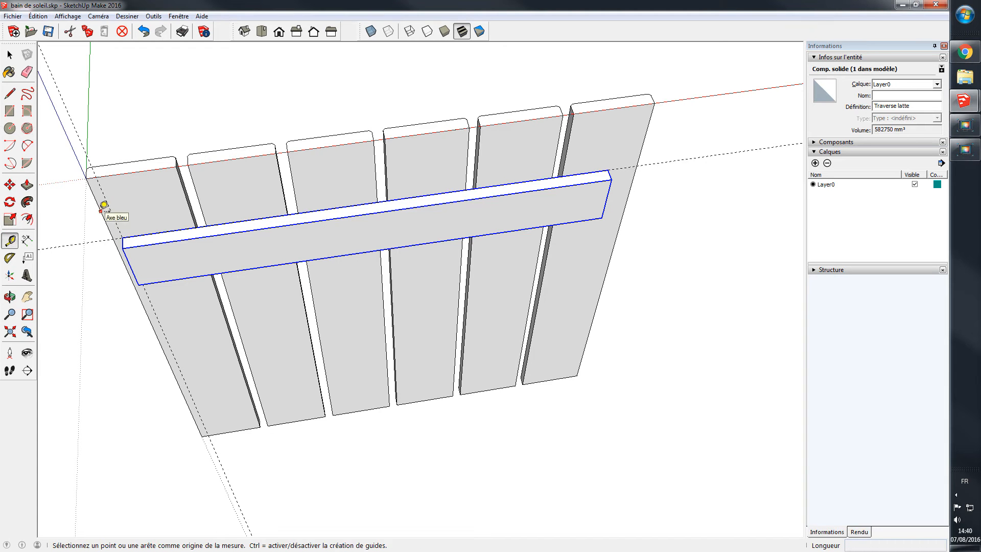
left_click(102, 209)
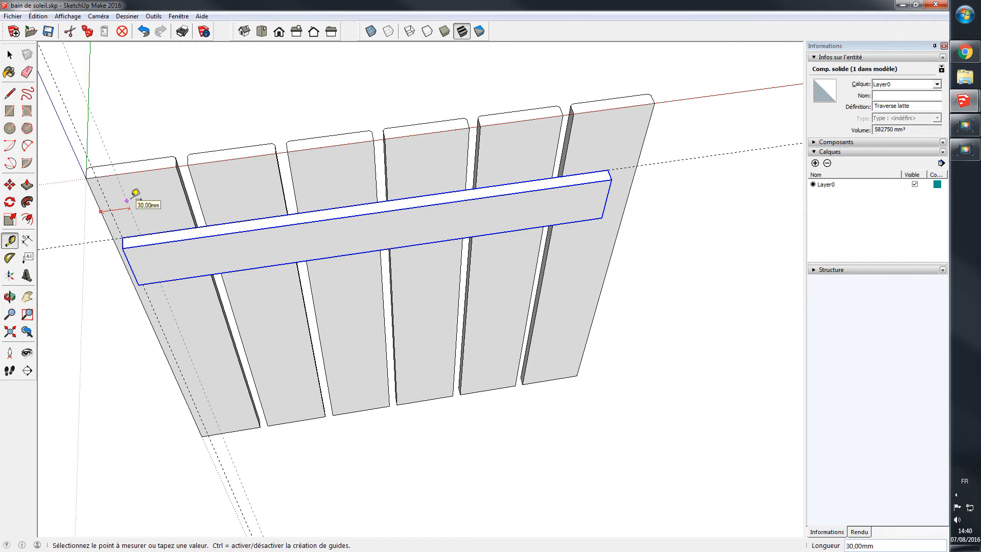
type("22,5")
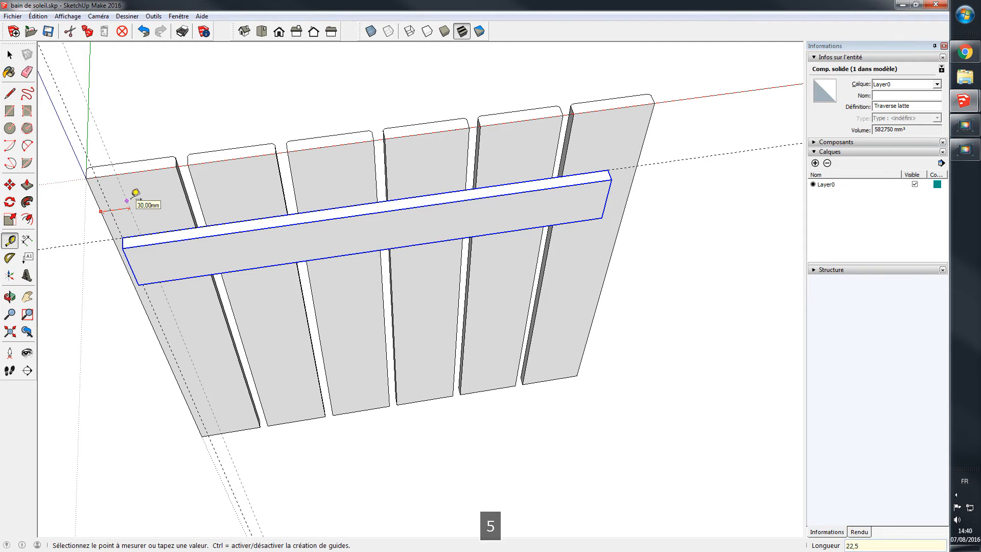
key("Return")
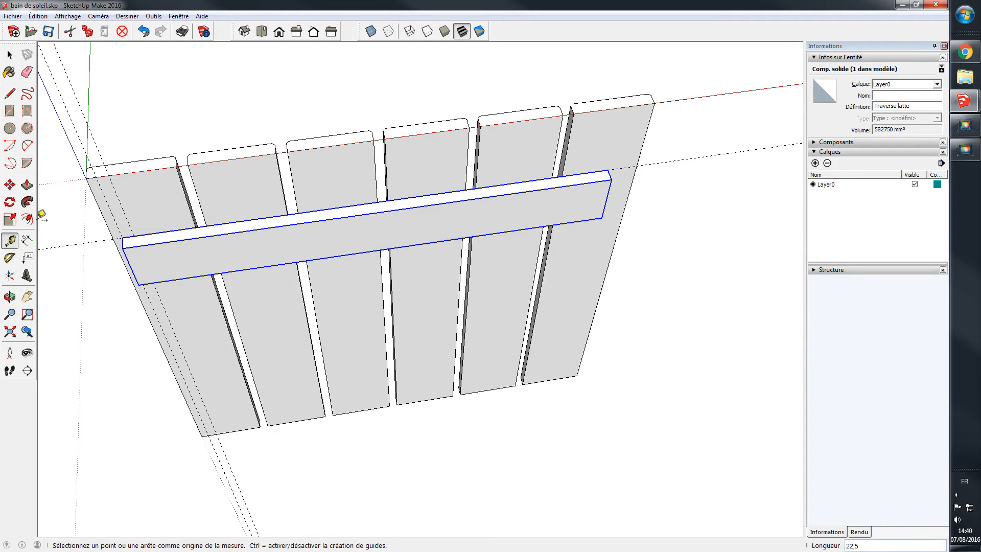
Step: Move the crosspiece 12,5 mm along the red axis to the intersection of the 22,5 mm and 100 mm guides
left_click(10, 185)
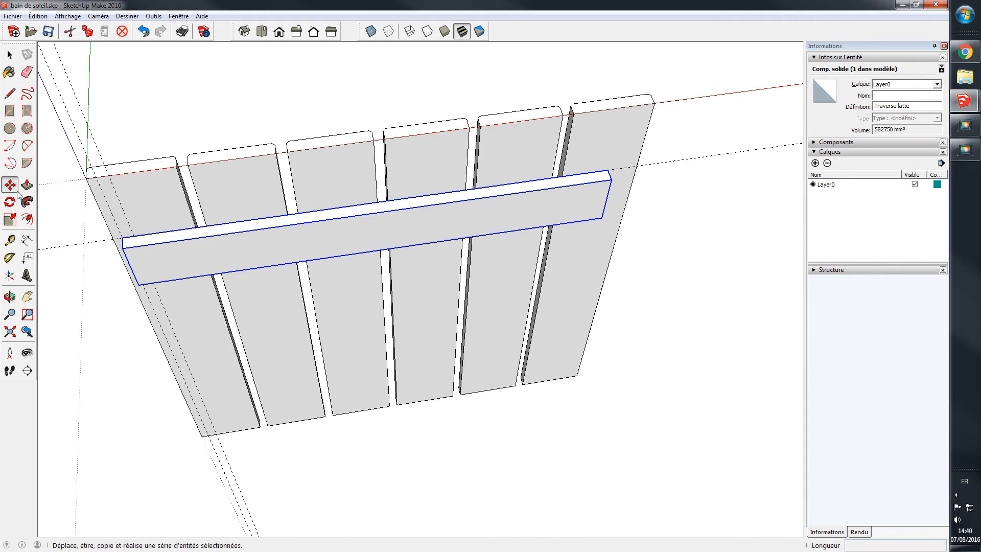
left_click(123, 238)
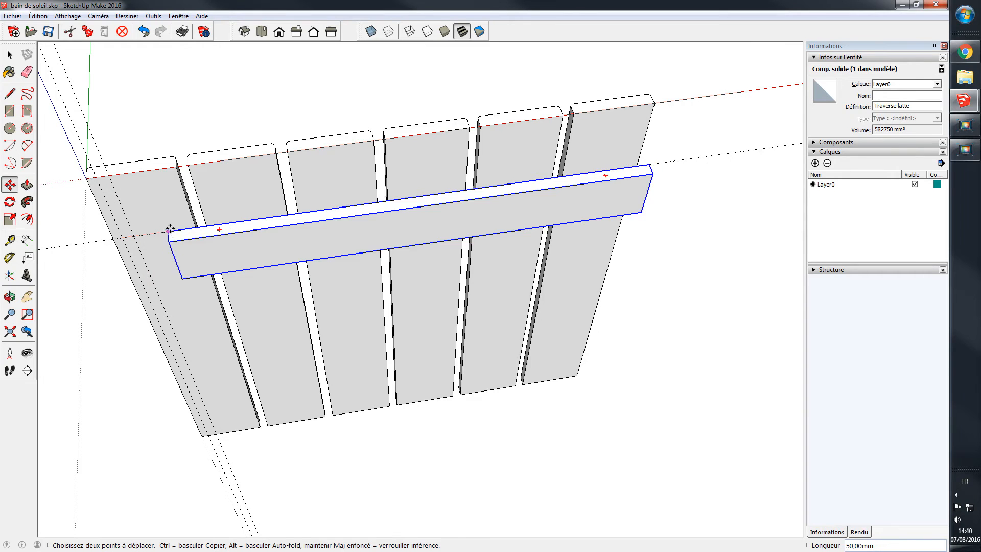
key("Right")
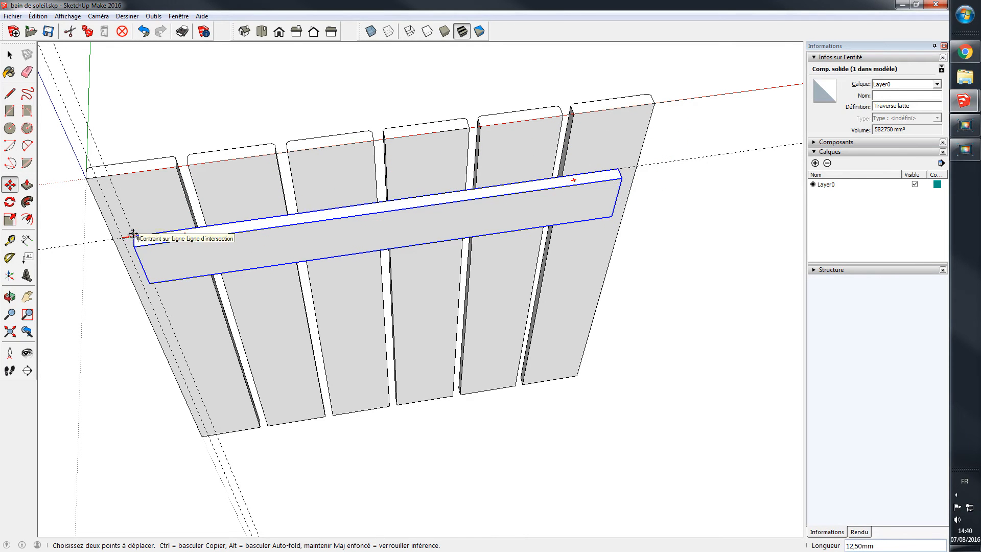
left_click(133, 234)
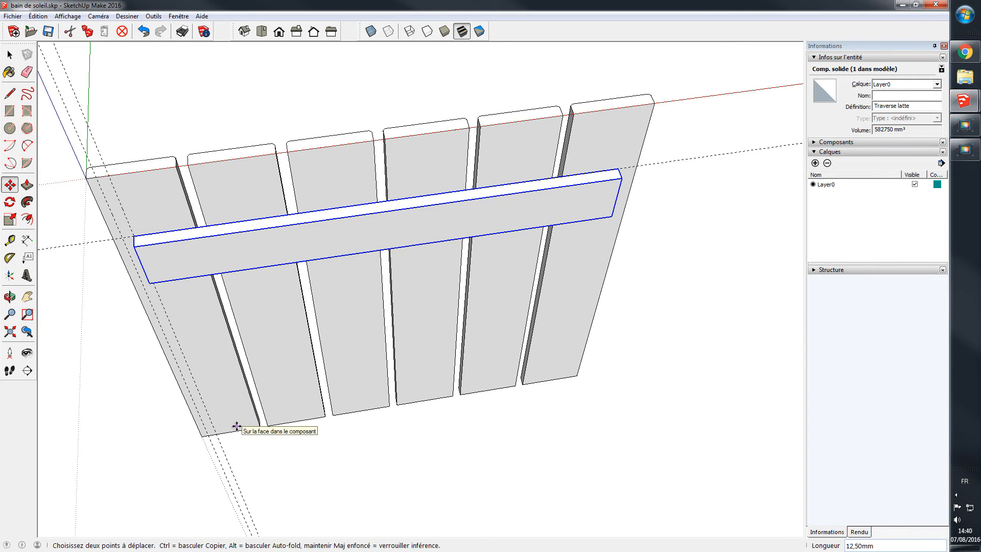
Step: Delete the guide lying 10 mm from the first slat's outer long edge
key("o")
left_click_drag(252, 455, 233, 364)
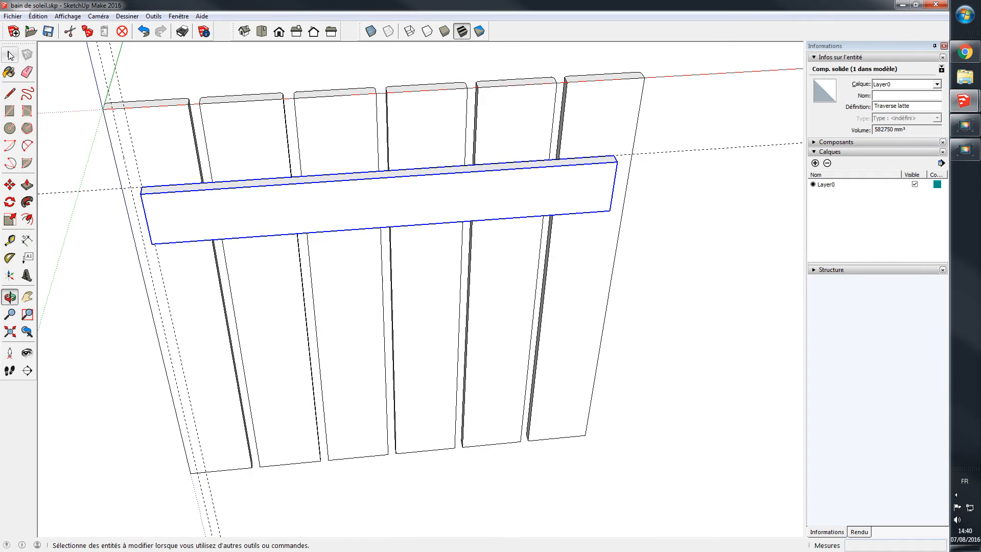
left_click(10, 55)
left_click(103, 72)
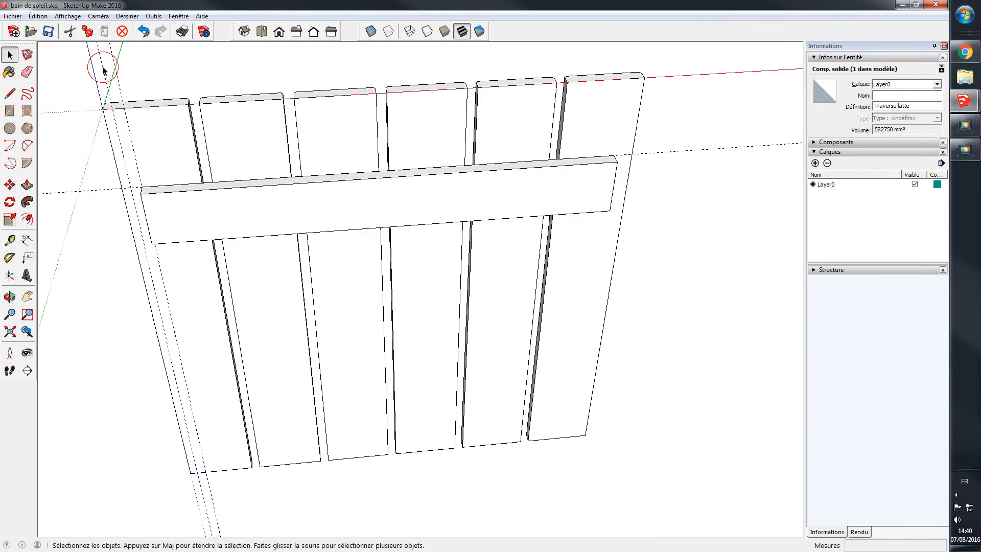
key("Delete")
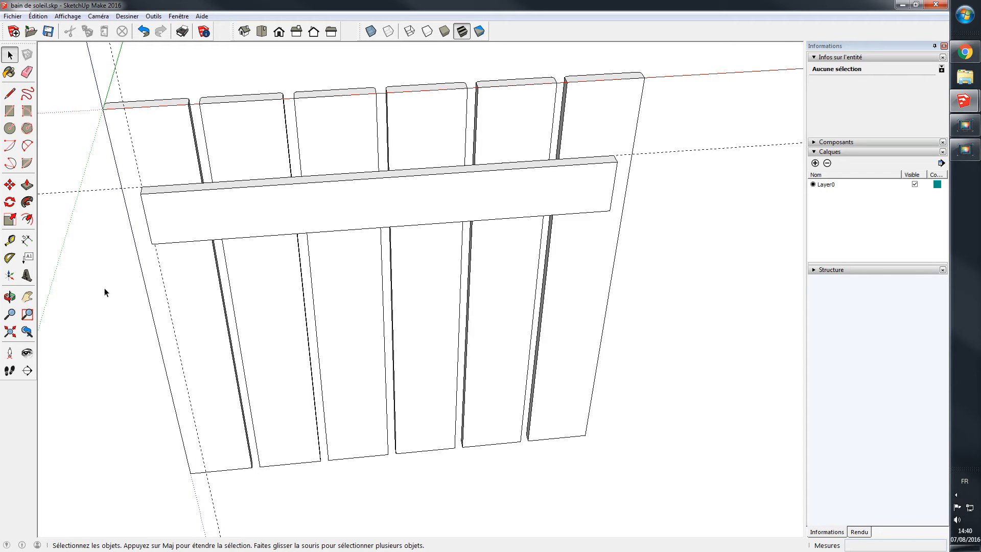
Step: Place a guide 100 mm inward from the other end of the slats, parallel to the existing crosspiece
left_click(10, 240)
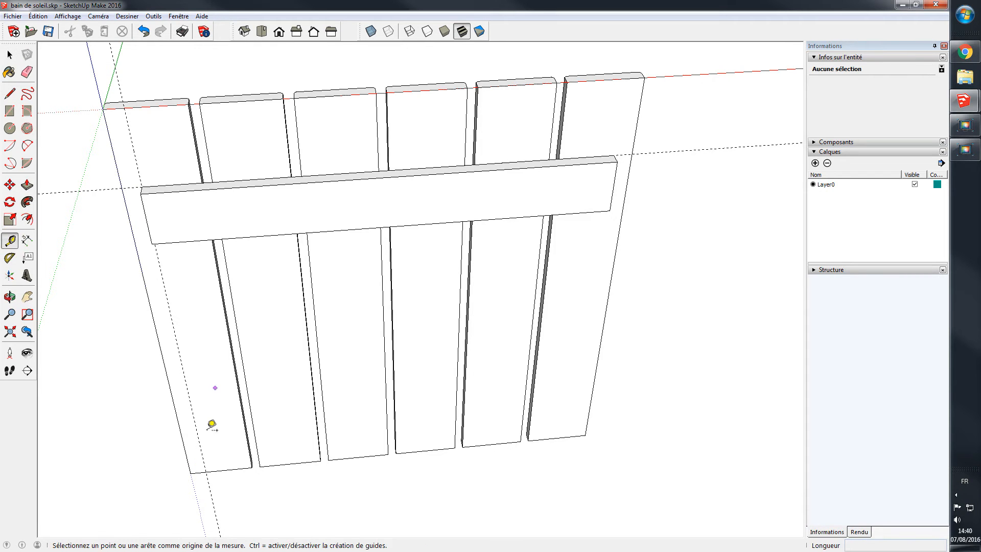
left_click(211, 471)
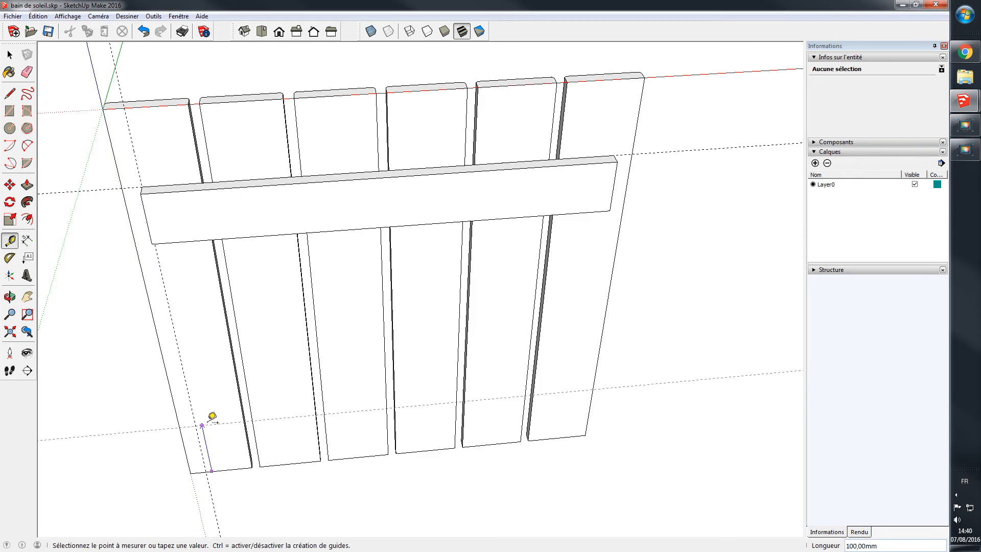
type("100")
key("Return")
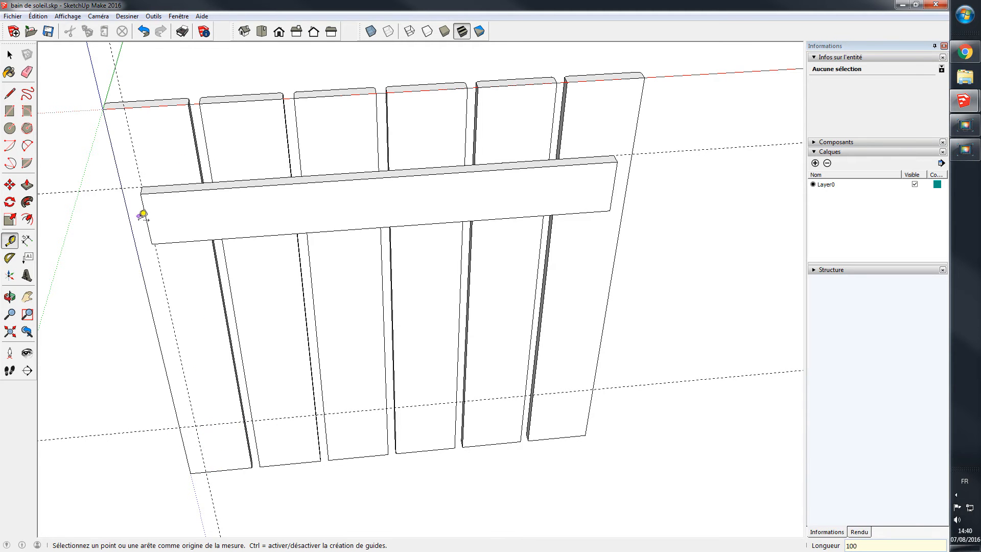
Step: Copy the crosspiece by its end corner onto the intersection of the 22,5 mm guide and the new 100 mm guide
key("o")
left_click_drag(123, 289, 265, 115)
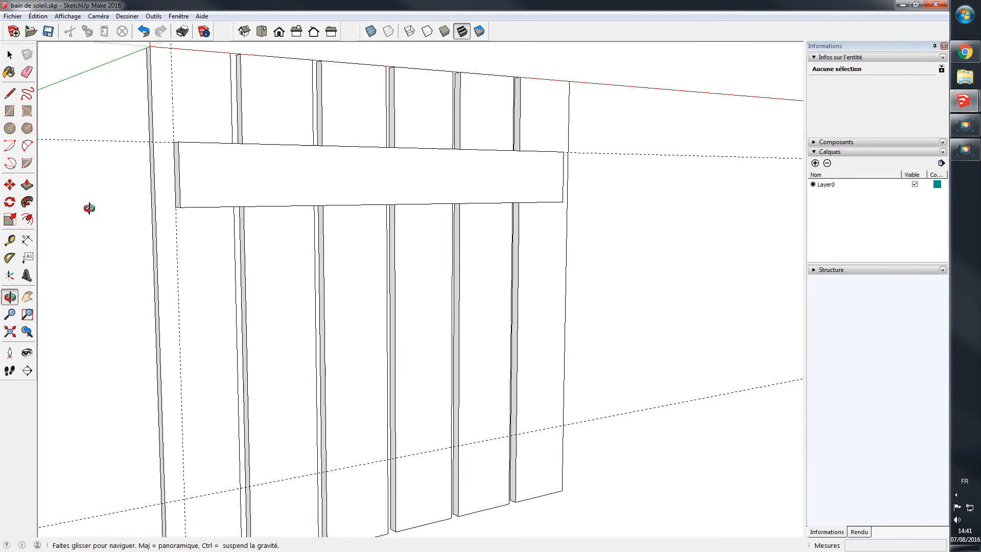
key("space")
left_click(175, 208)
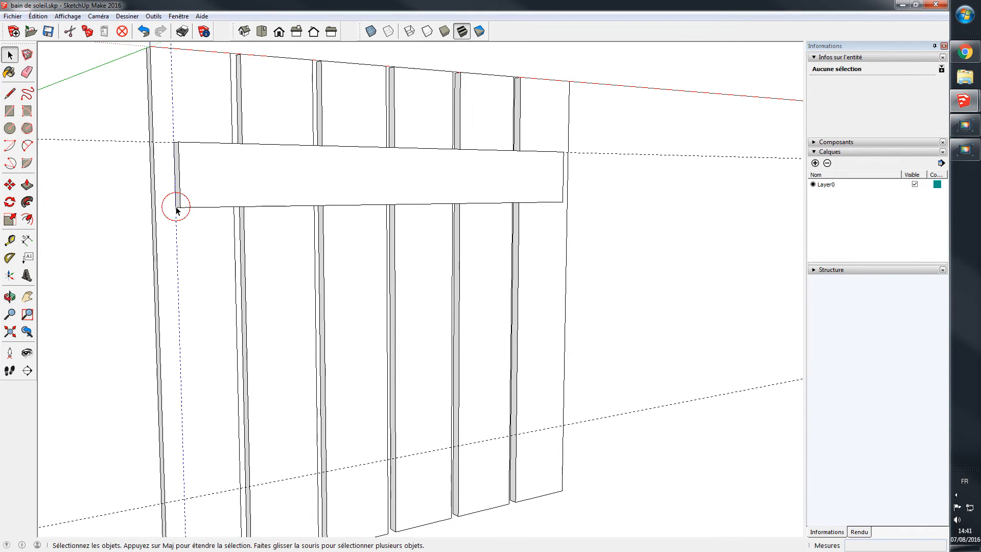
left_click(188, 207)
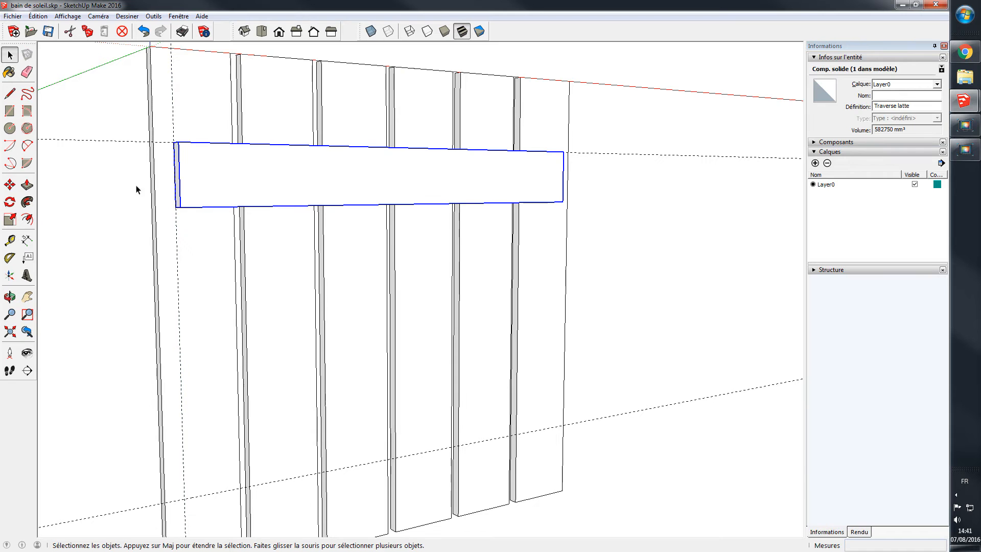
key("m")
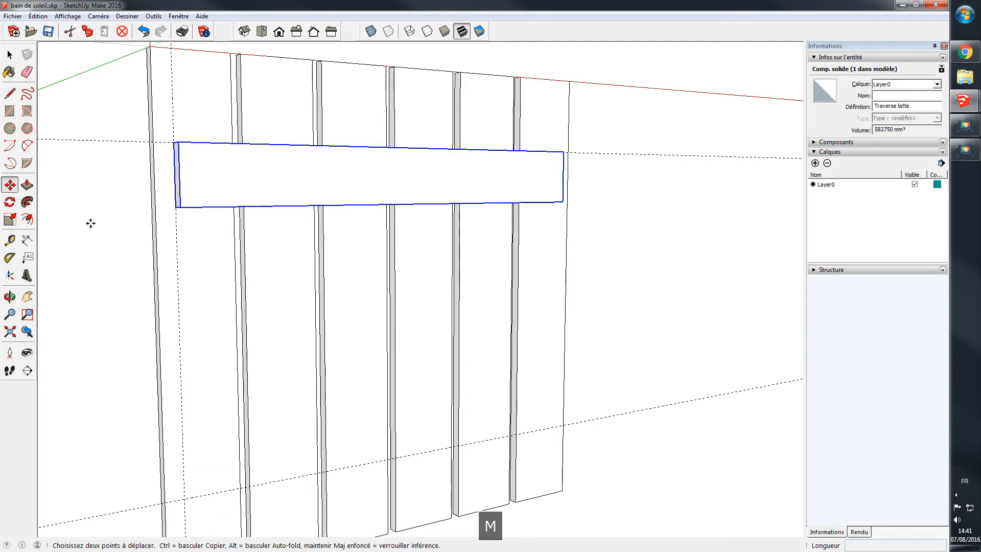
key("ctrl")
left_click(175, 211)
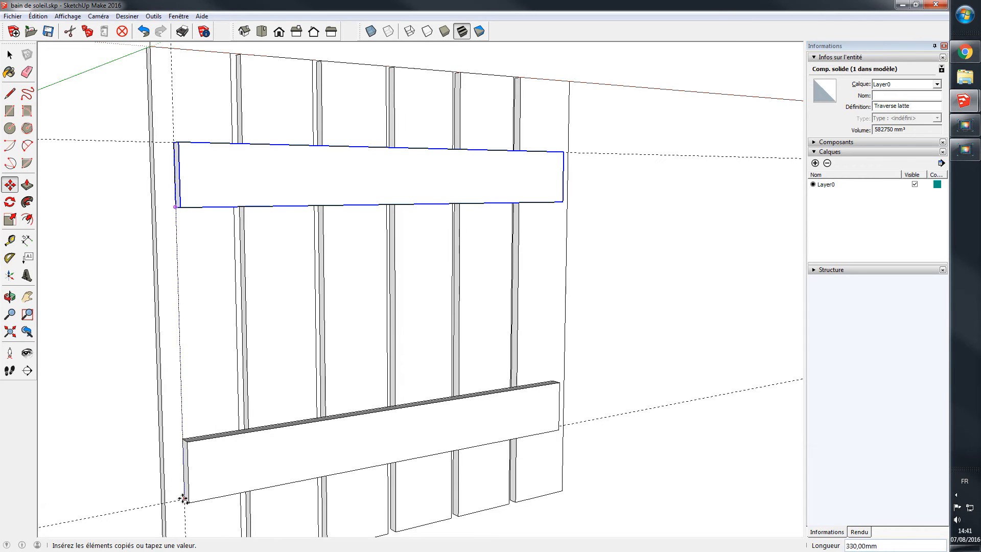
left_click(183, 499)
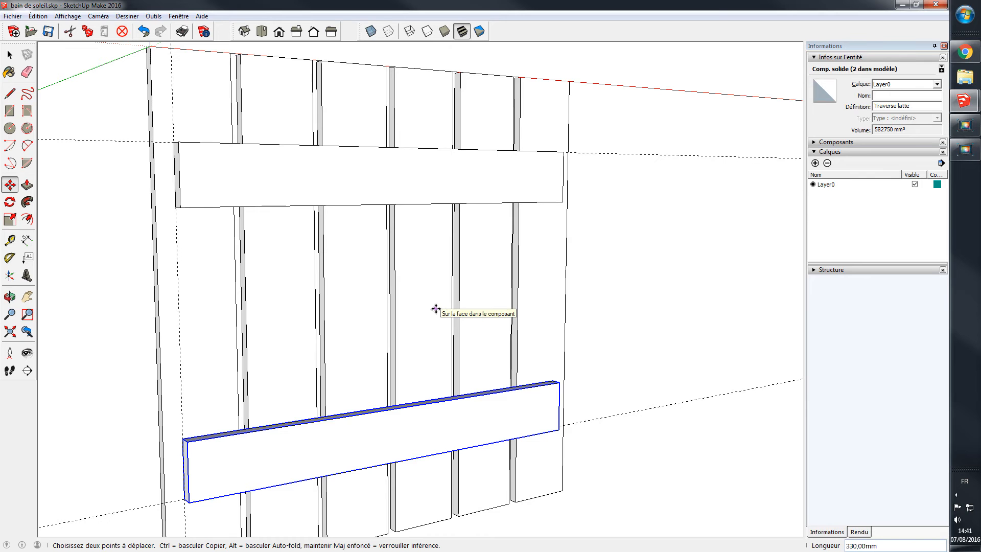
Step: Remove all construction guides from around the slats and the two crosspieces
key("o")
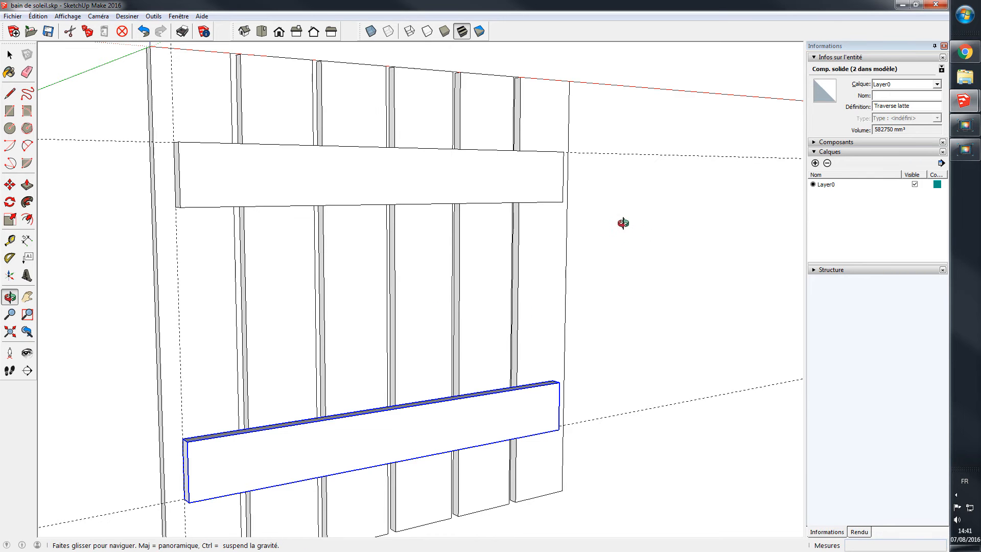
left_click_drag(623, 223, 598, 314)
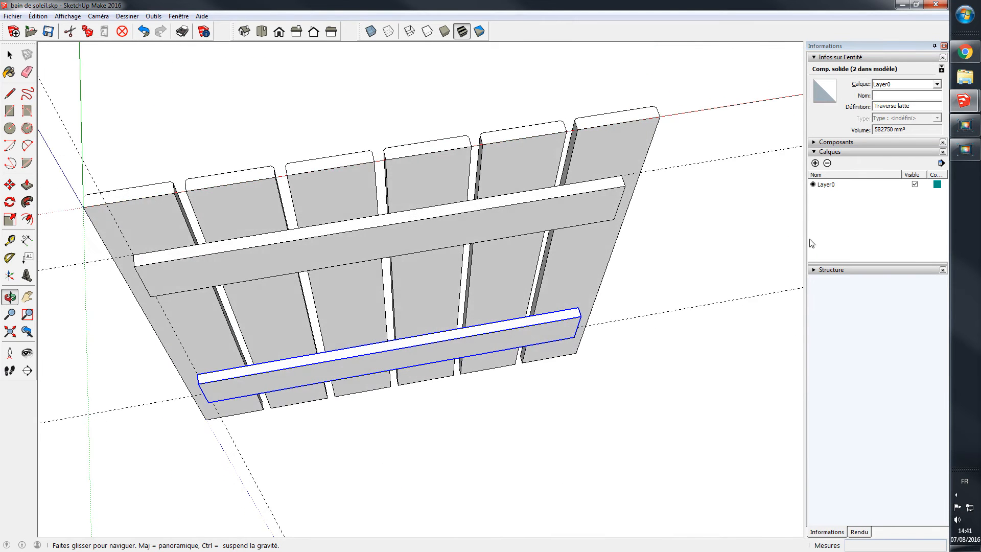
left_click_drag(713, 235, 295, 290)
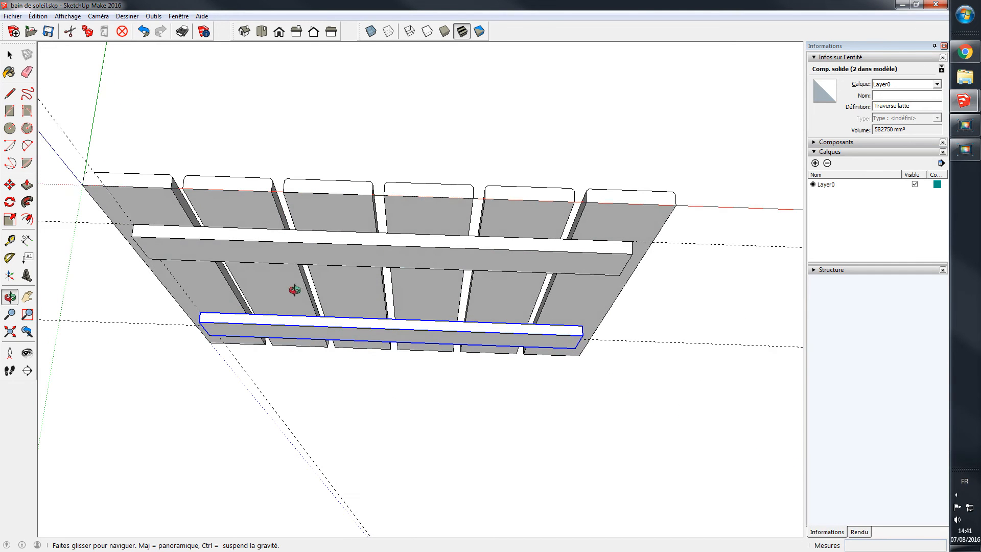
left_click_drag(131, 284, 326, 278)
left_click_drag(171, 381, 281, 309)
left_click_drag(469, 282, 235, 306)
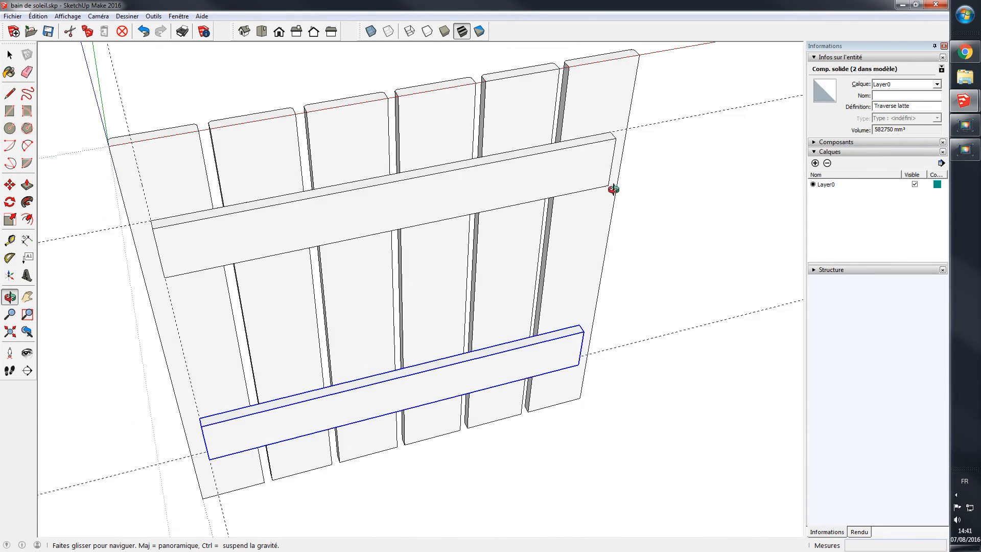
left_click_drag(613, 189, 365, 237)
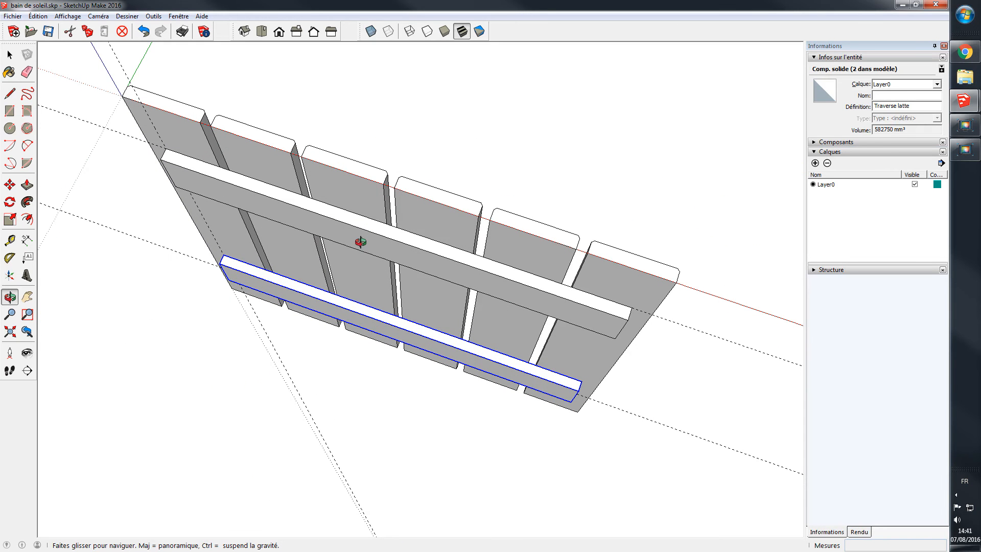
key("ctrl+g")
Step: Select the six slats and two crosspieces together and make them into a group
left_click_drag(175, 226, 252, 285)
left_click_drag(712, 256, 613, 254)
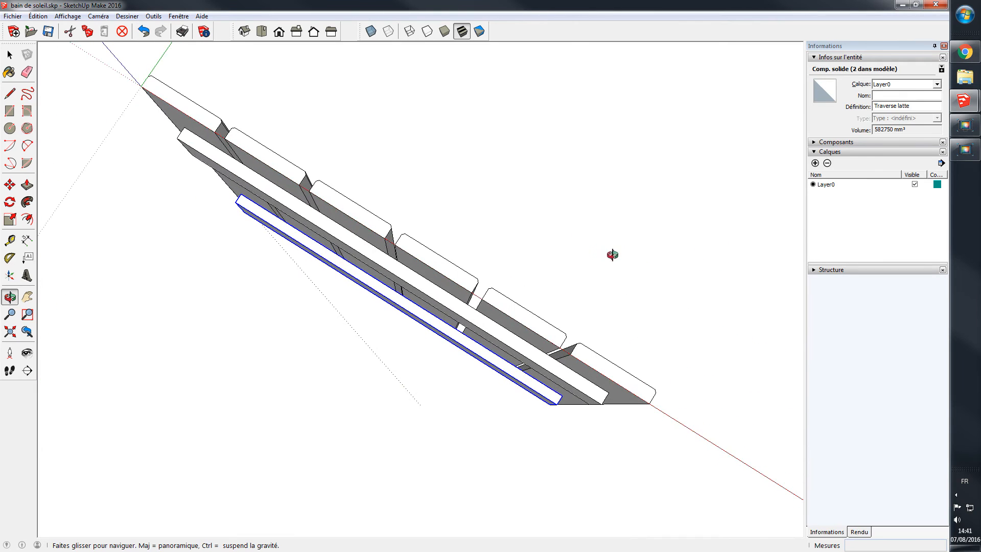
left_click_drag(143, 138, 148, 258)
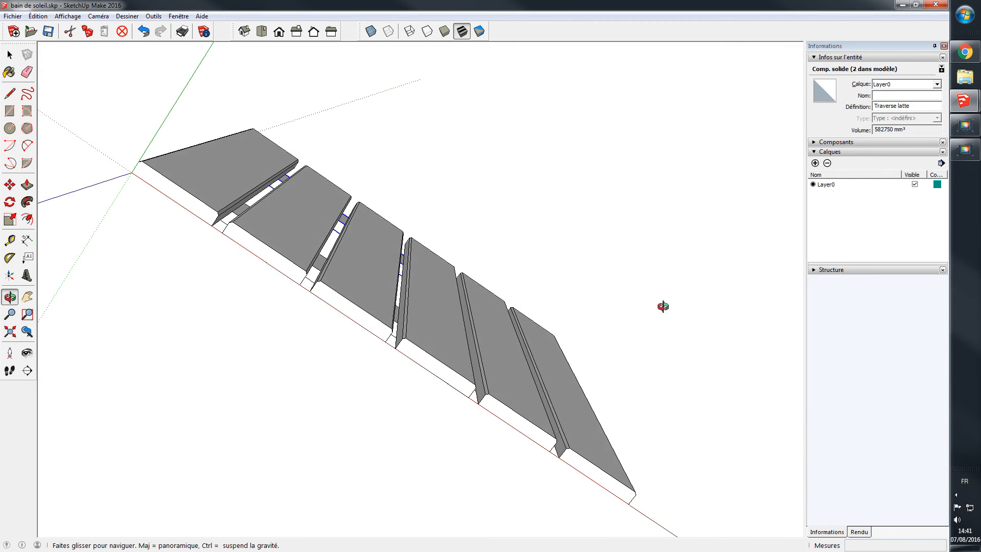
left_click_drag(663, 306, 515, 208)
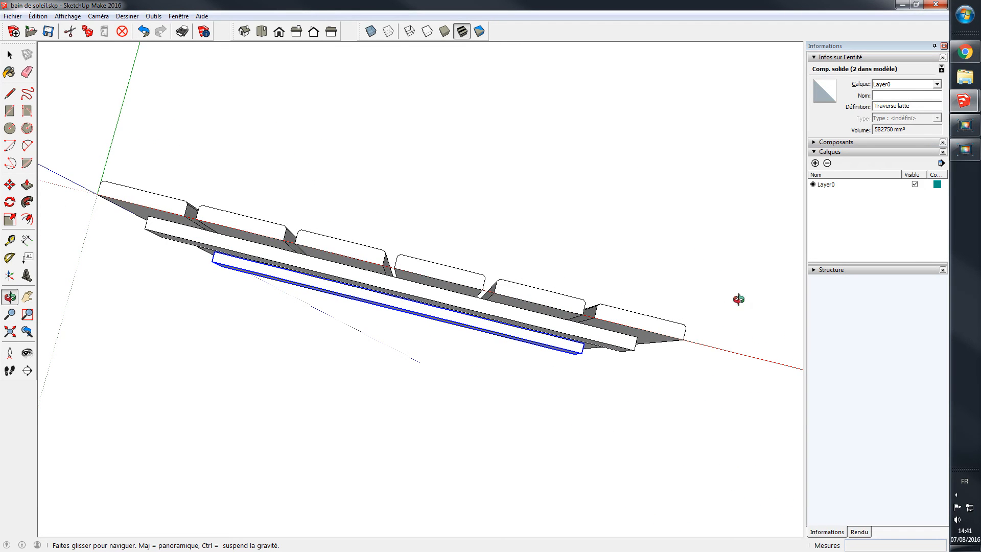
left_click_drag(370, 125, 328, 111)
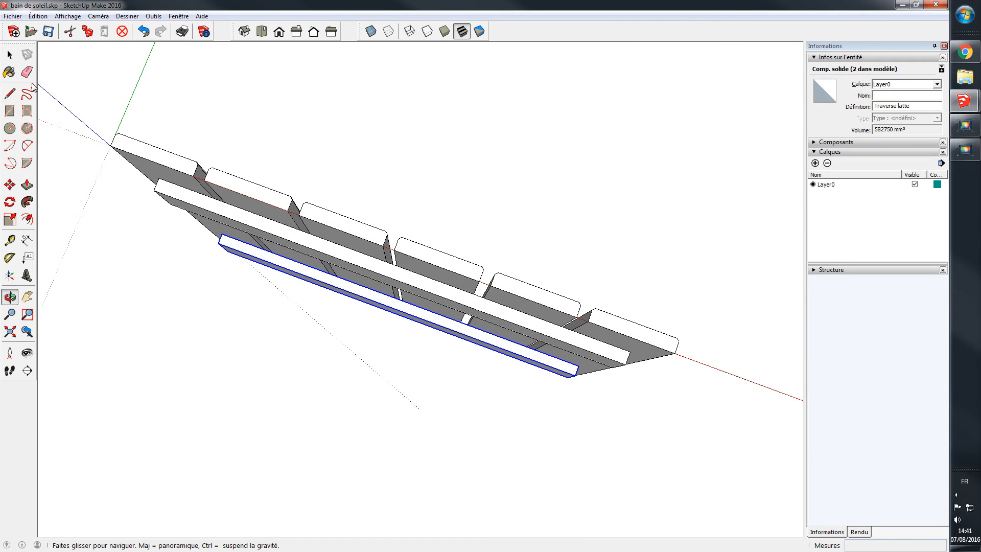
left_click(9, 54)
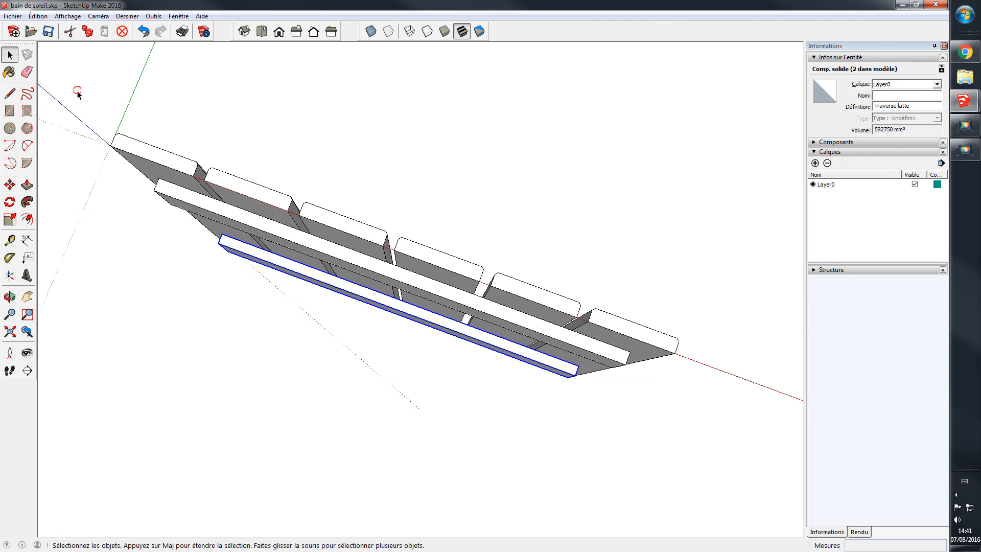
left_click_drag(78, 92, 693, 437)
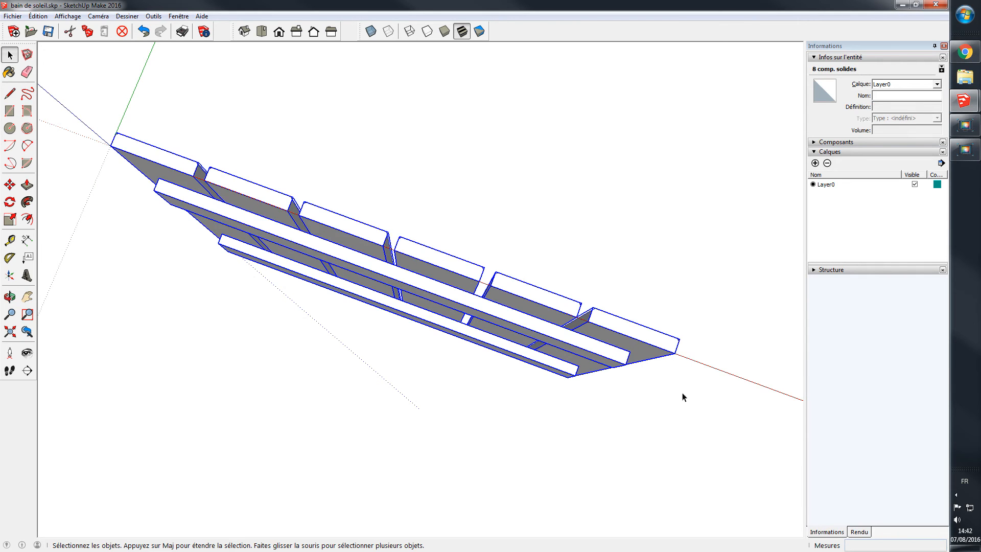
right_click(665, 344)
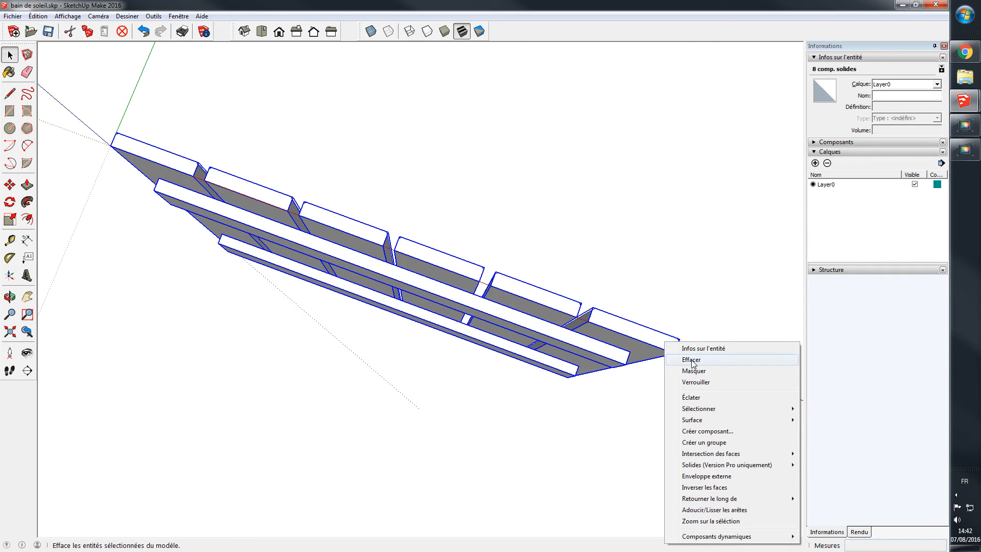
left_click(701, 442)
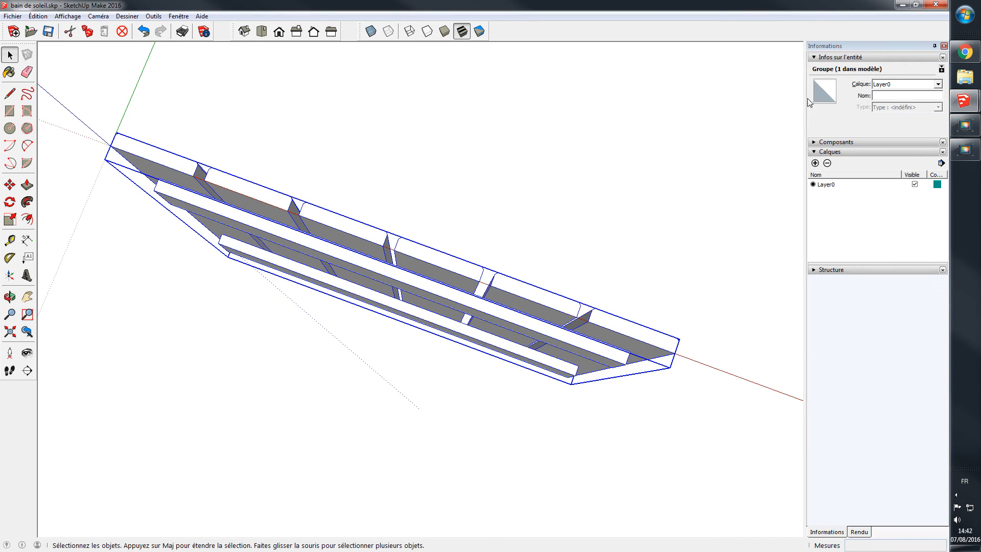
Step: Name the new group "Assise" and clear the selection
left_click(890, 94)
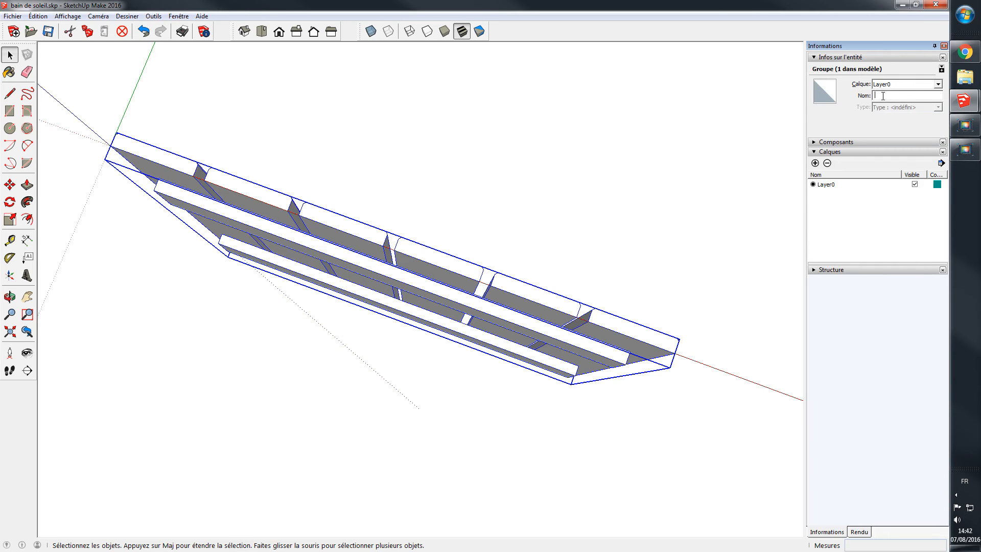
type("Assise")
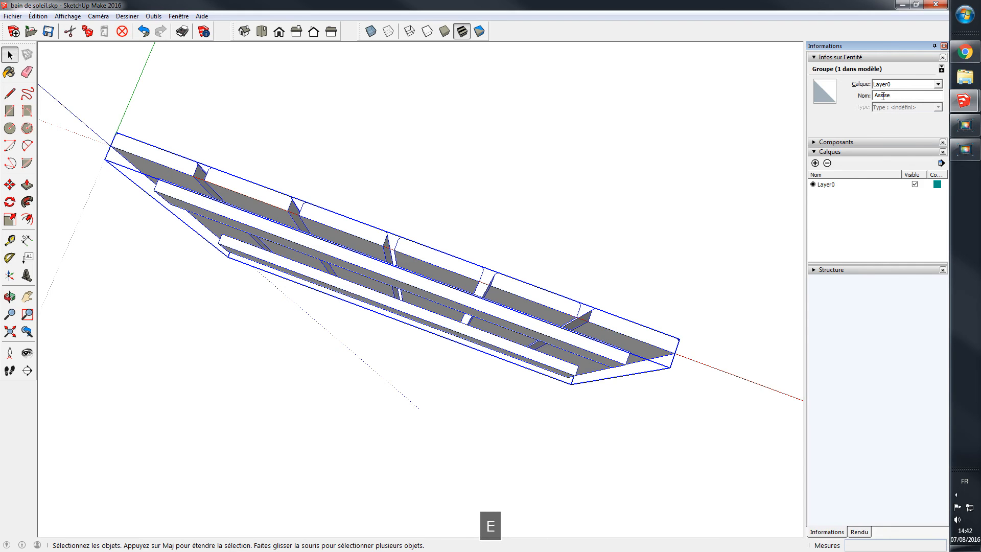
key("Return")
left_click(728, 144)
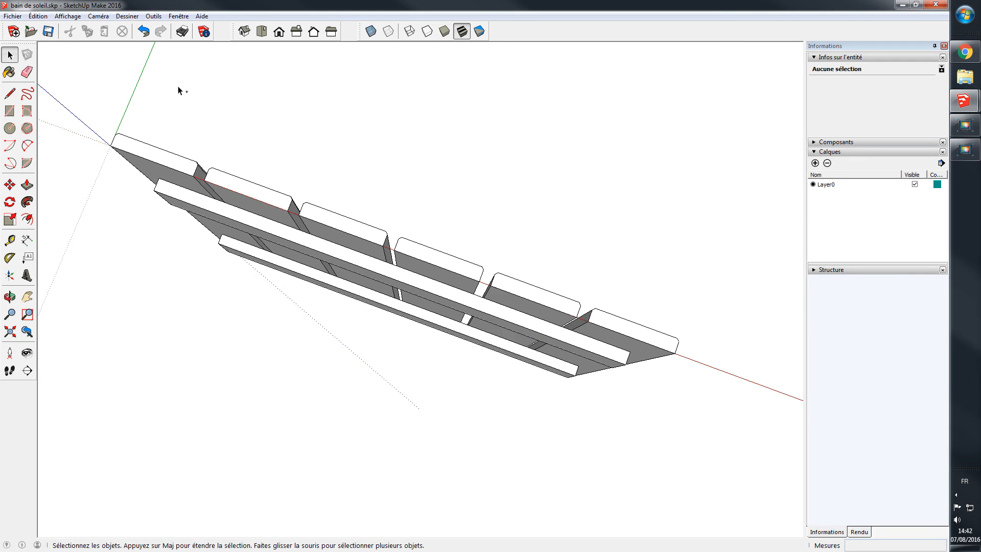
Step: Save the model and collapse the layer list, leaving the model structure list collapsed
key("ctrl+s")
left_click(814, 152)
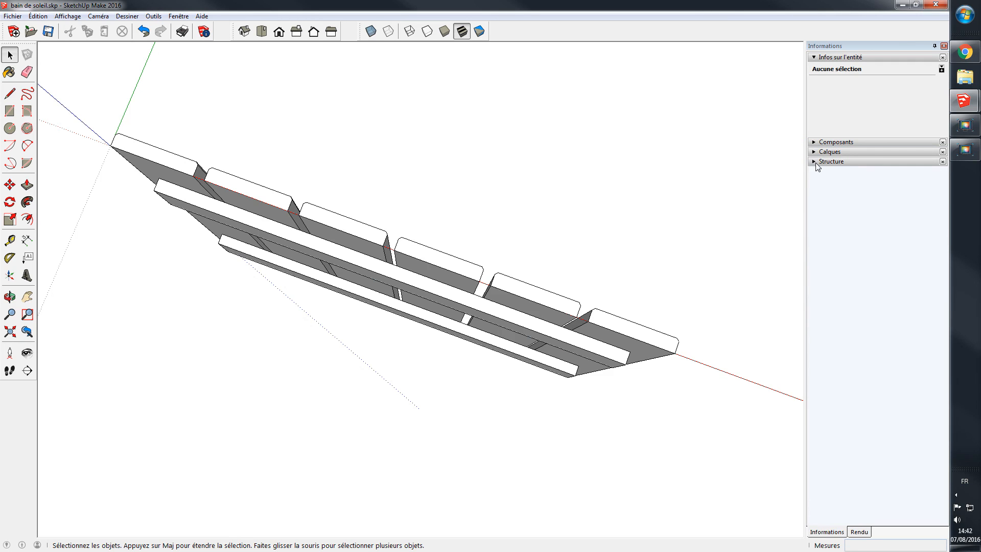
left_click(815, 163)
left_click(814, 162)
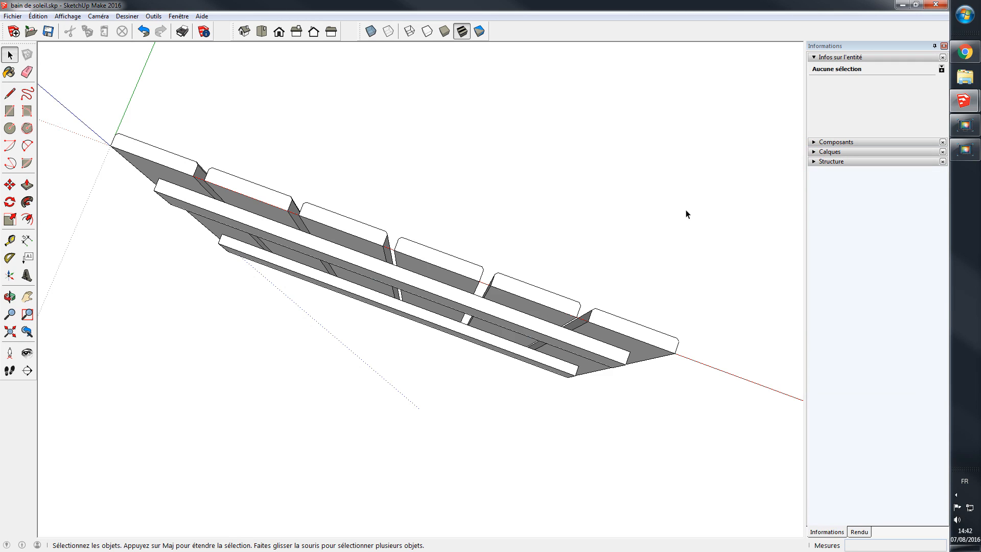